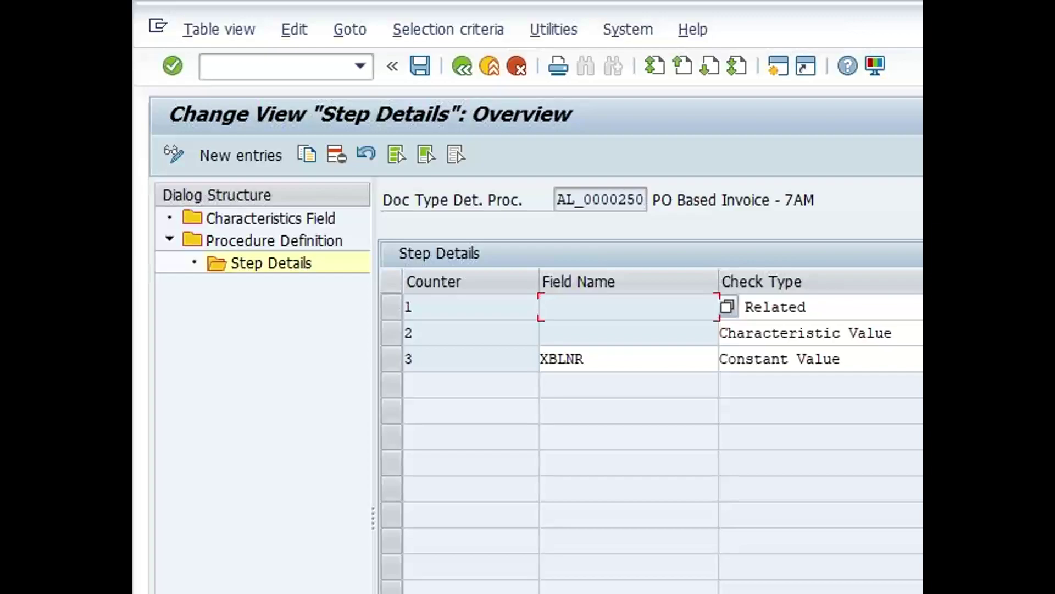
Add 'Counter and Check type accord' after 'Provide' on the PowerPoint slide and save it
key(alt+Tab)
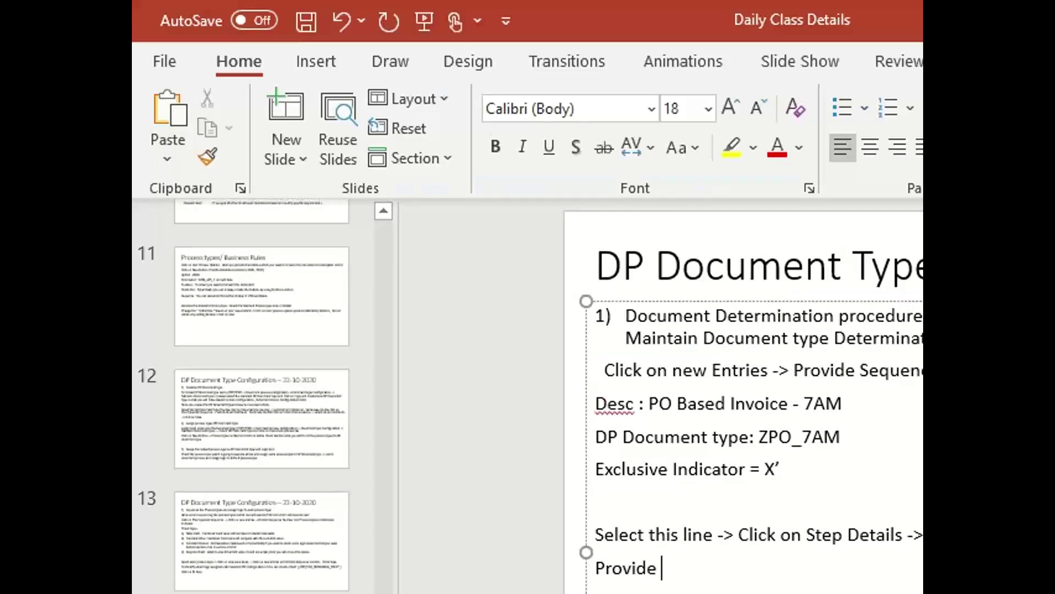
text(Counter)
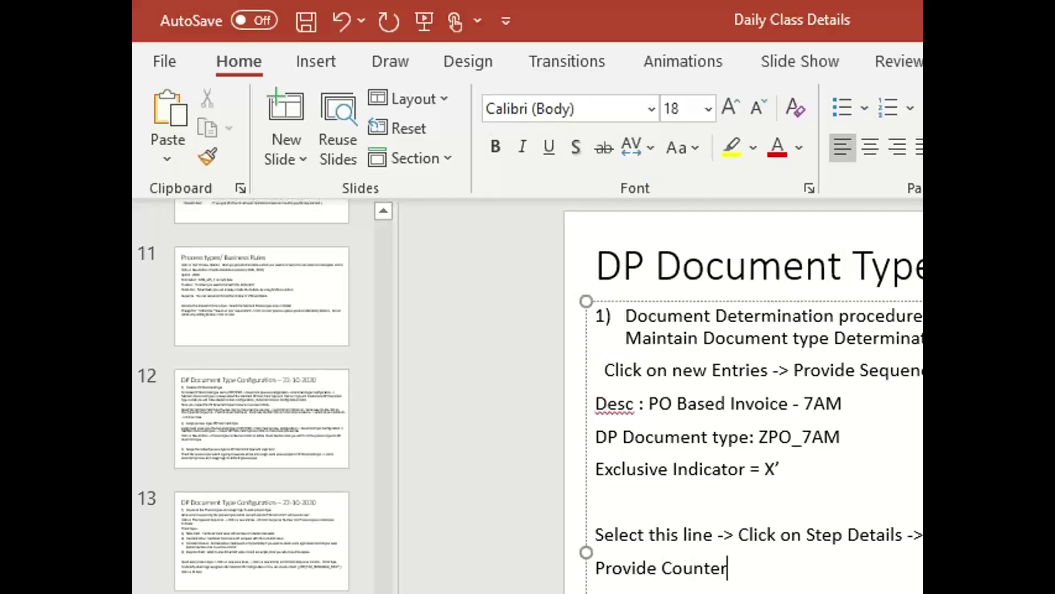
text( and Check )
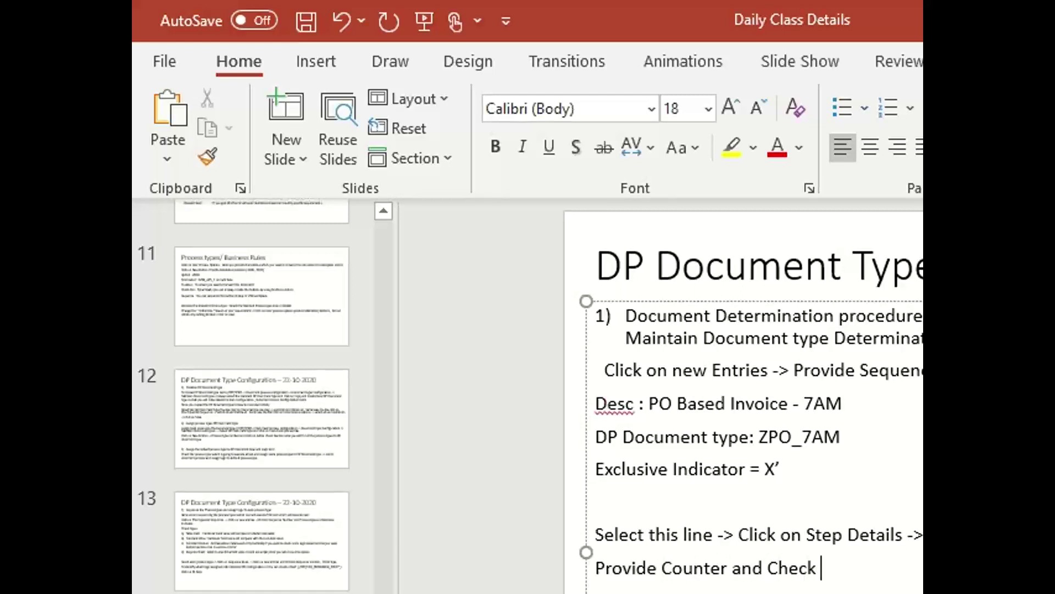
text(type accordi)
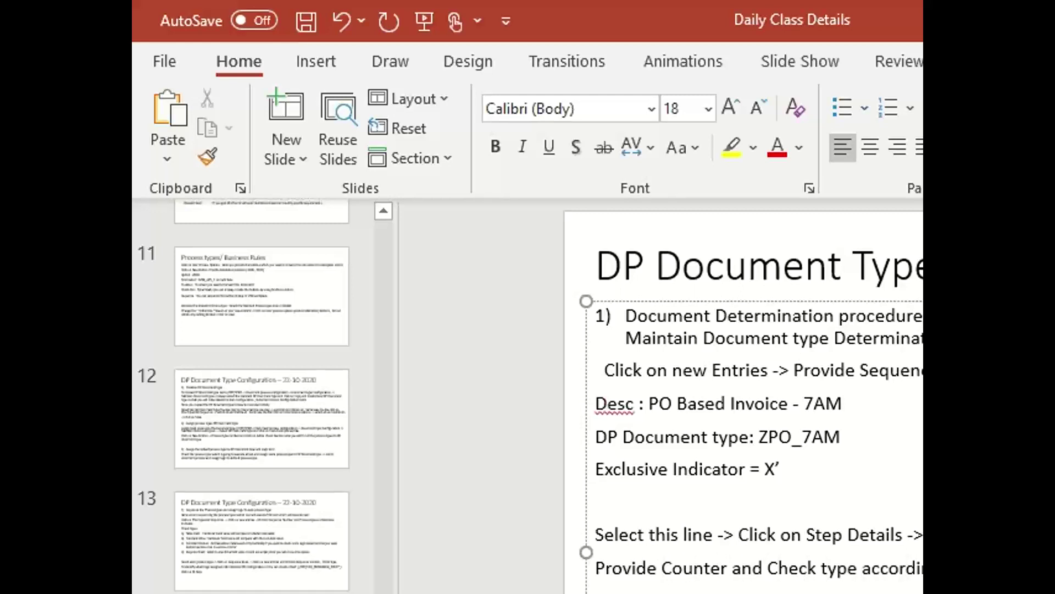
key(ctrl+s)
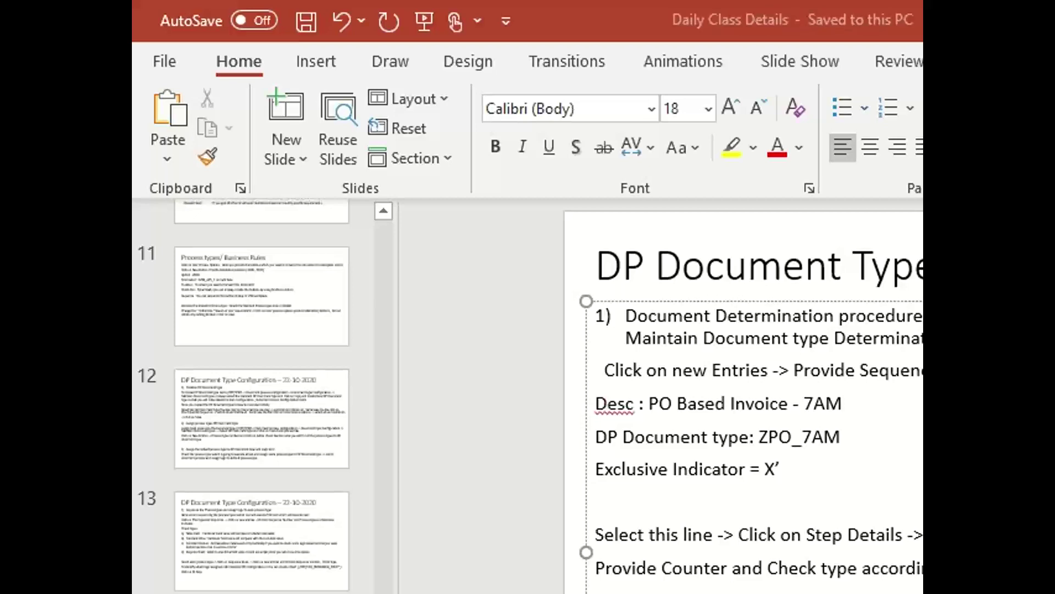
key(alt+Tab)
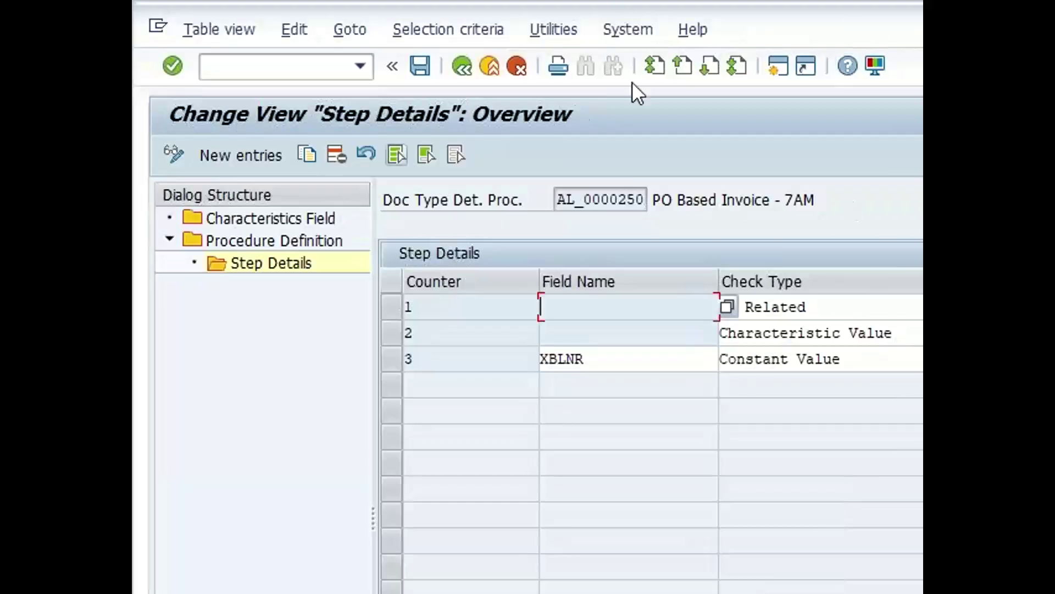
Enter /n/opt/ in the SAP command field to begin a new /OPT/ transaction
click(232, 71)
text(/)
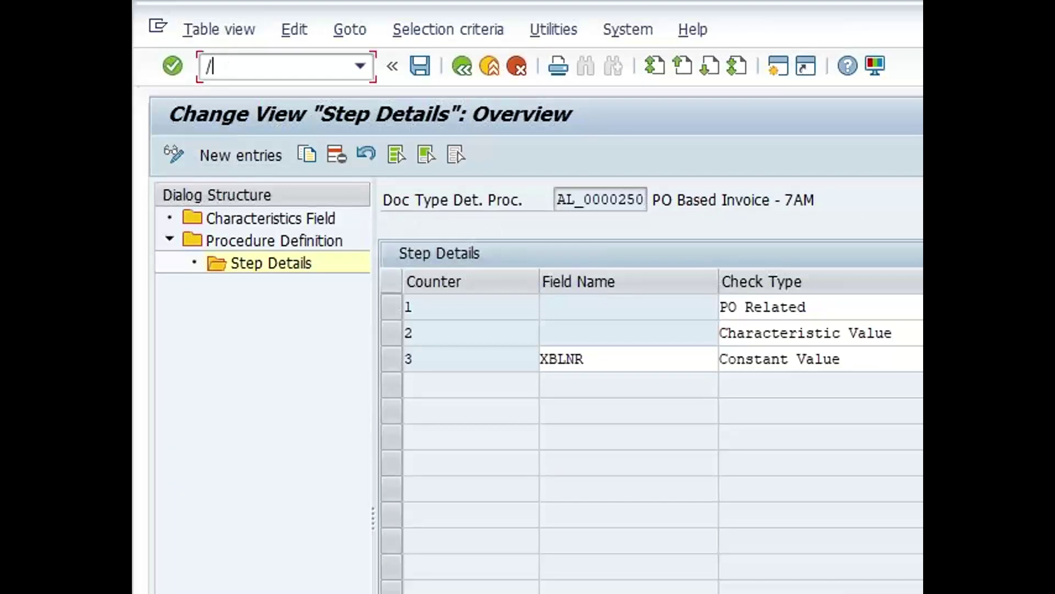
text(n/opt/)
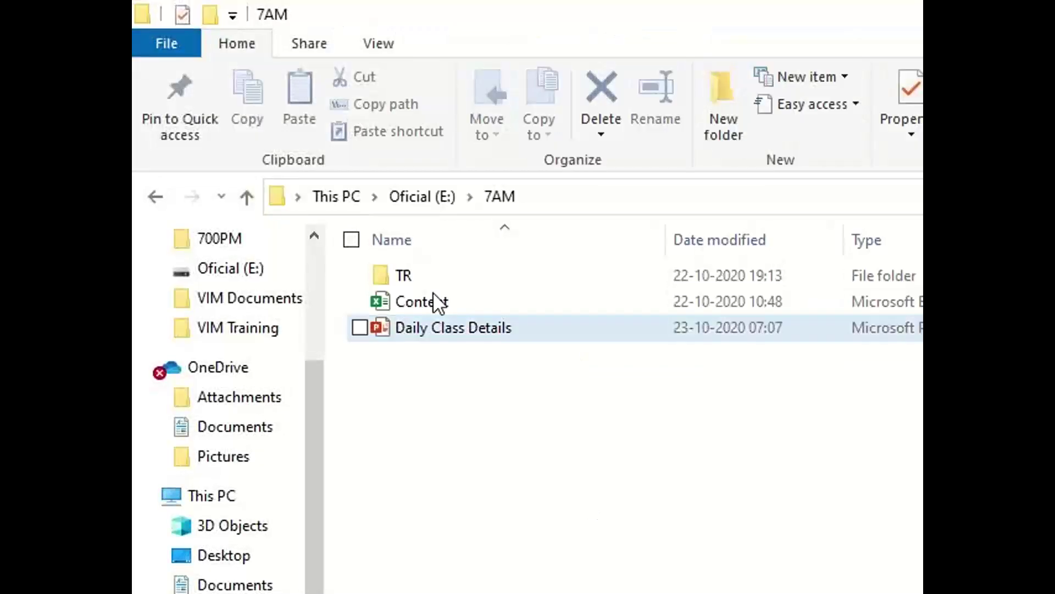
Open the Content spreadsheet in the 7AM folder
double_click(433, 301)
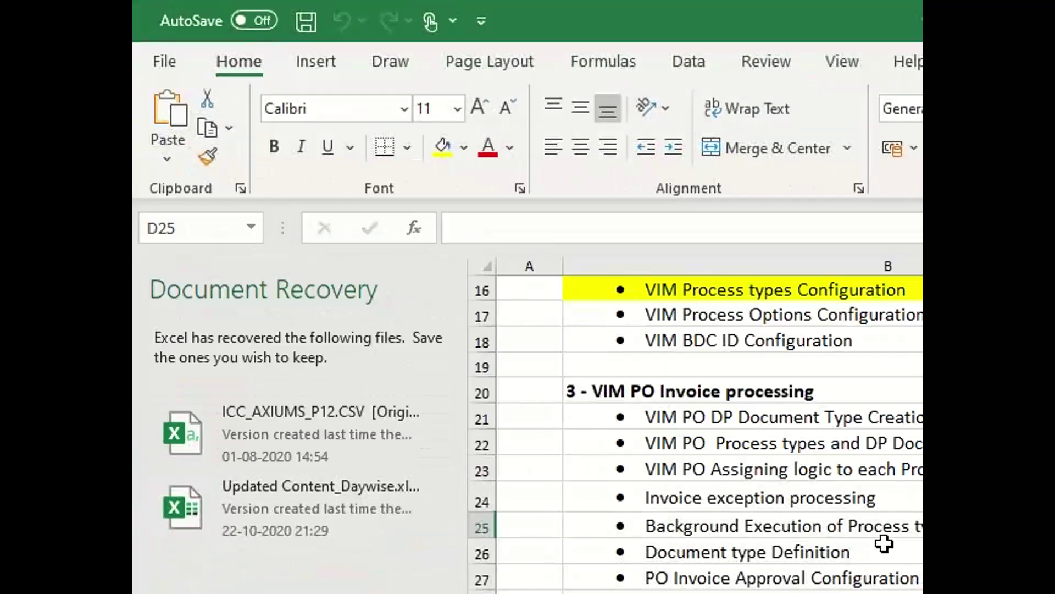
Highlight outline rows from B21 and B55:B58, marking the 6- Channels Configuration heading
scroll(884, 540, down, 3)
scroll(883, 544, up, 4)
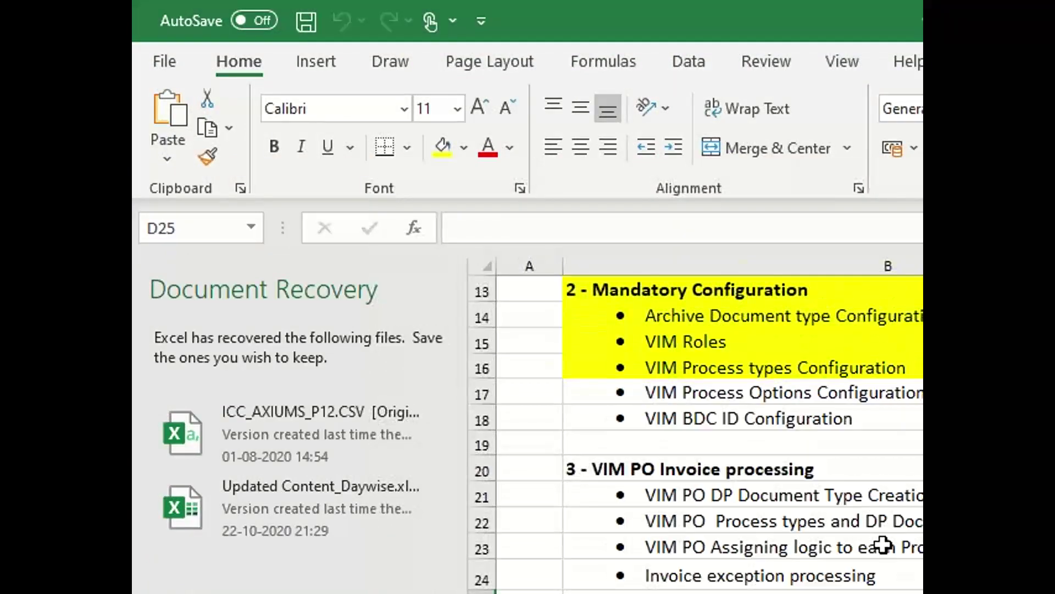
scroll(883, 547, down, 1)
scroll(883, 550, down, 2)
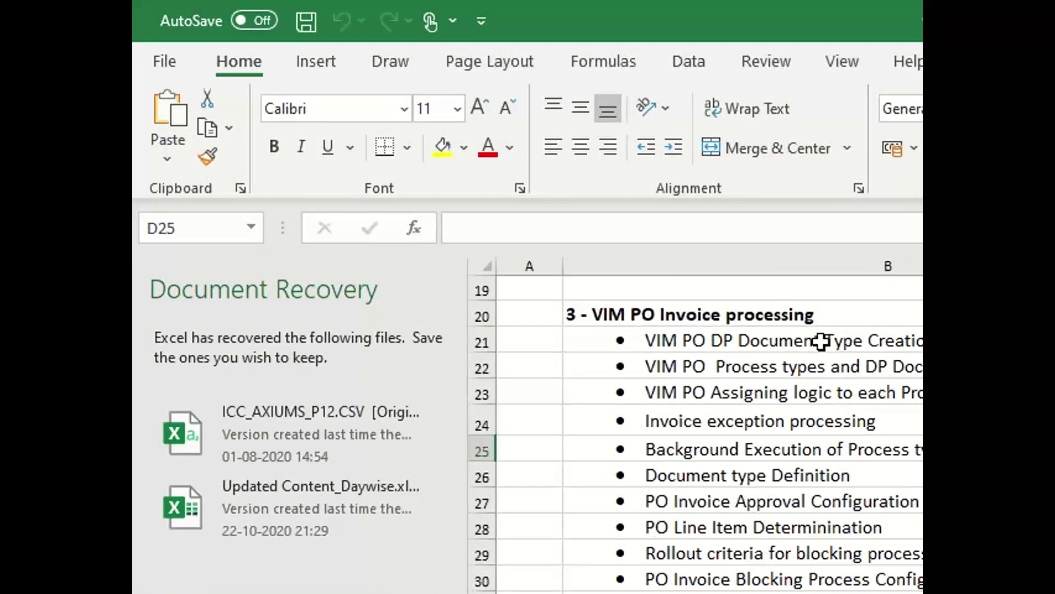
drag(821, 341, 825, 591)
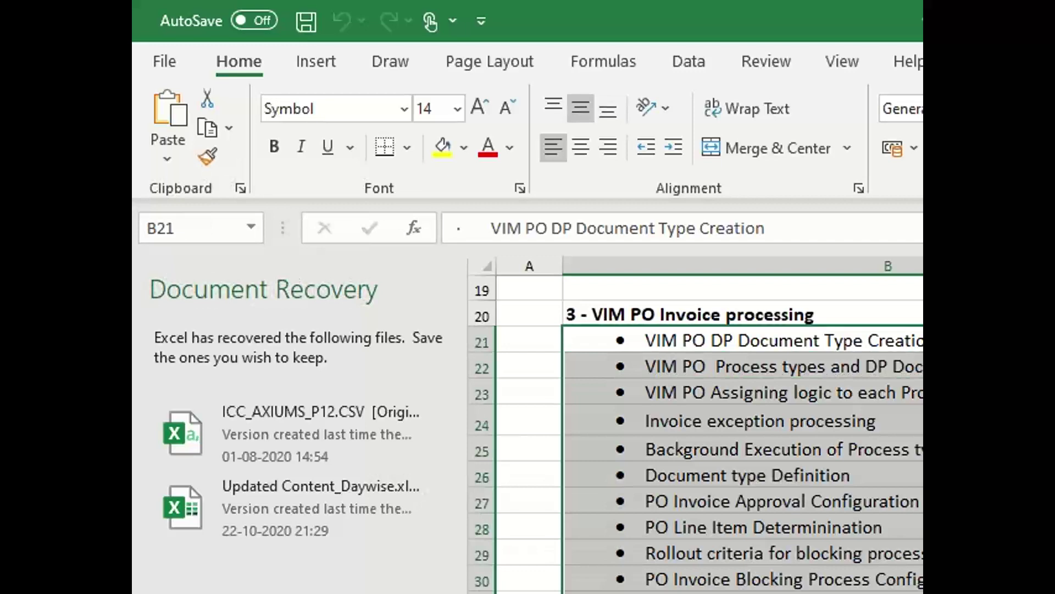
scroll(743, 429, down, 10)
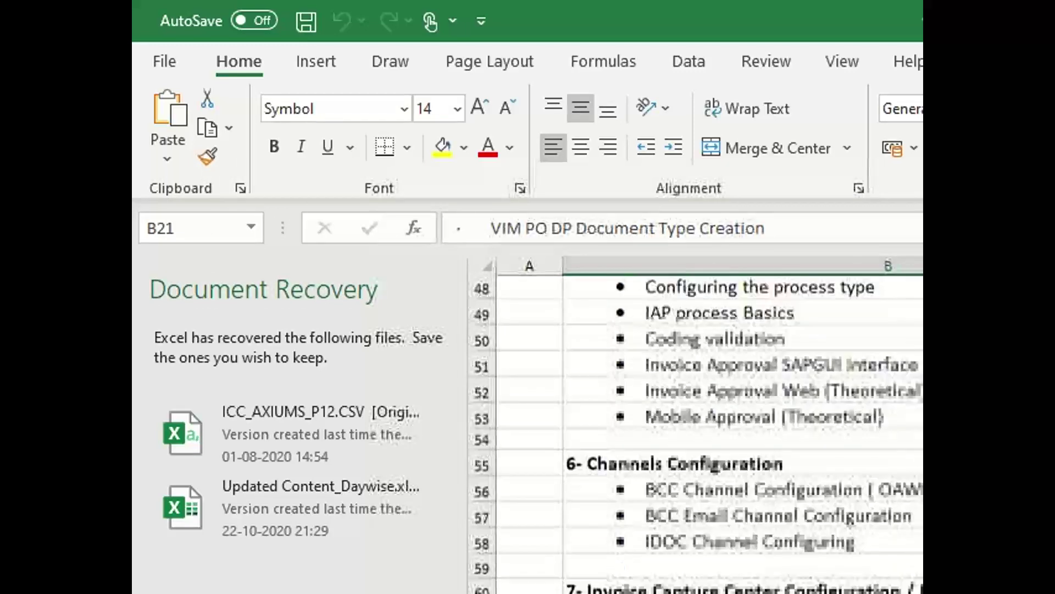
scroll(761, 438, down, 1)
drag(761, 437, 763, 522)
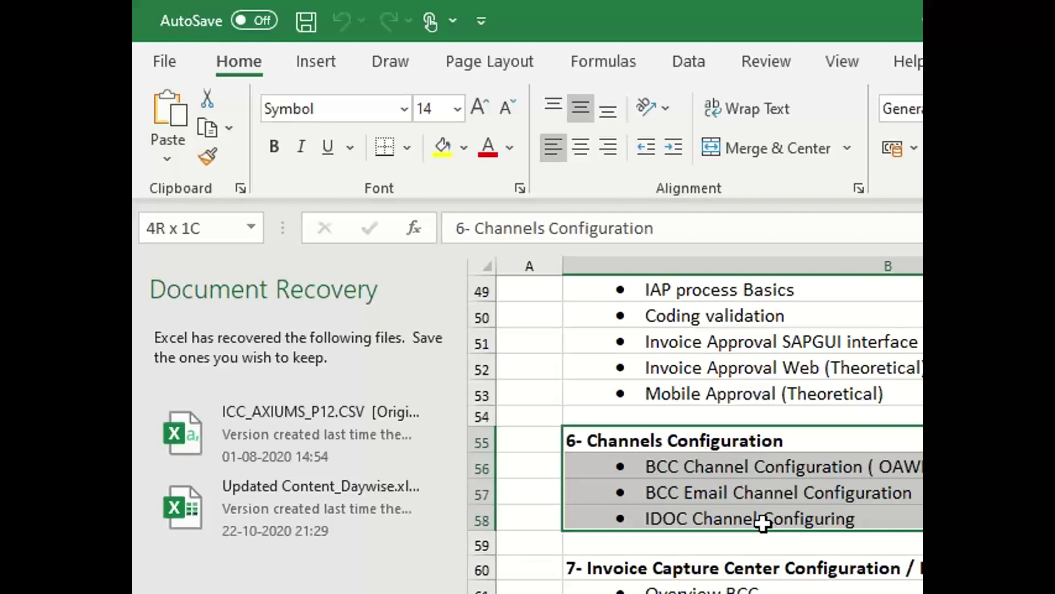
click(731, 437)
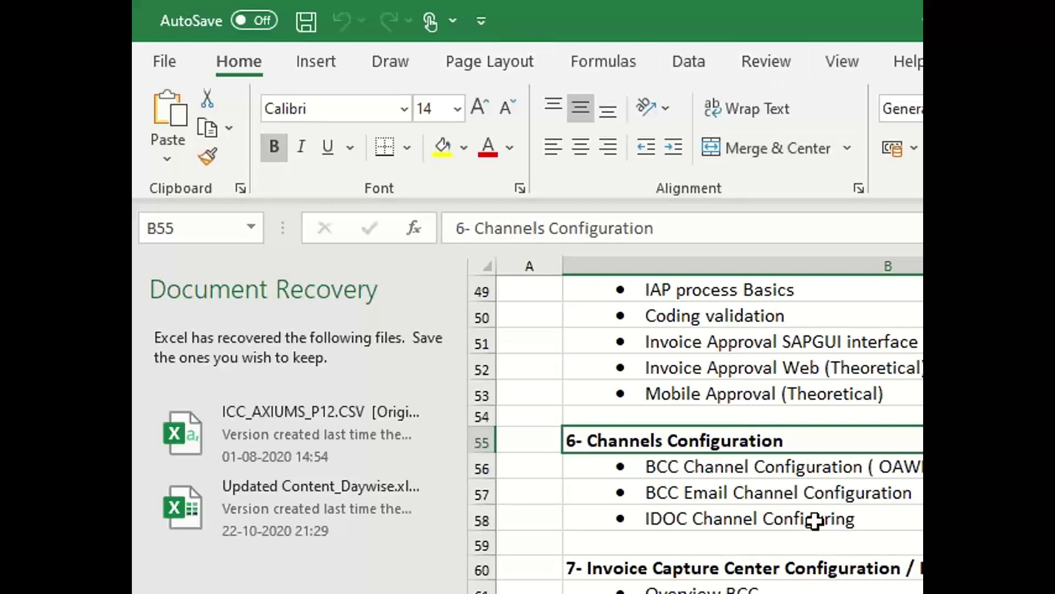
Highlight rows B60:B64 and the VIM PO Invoice processing section from B20, then clear it
scroll(820, 495, down, 1)
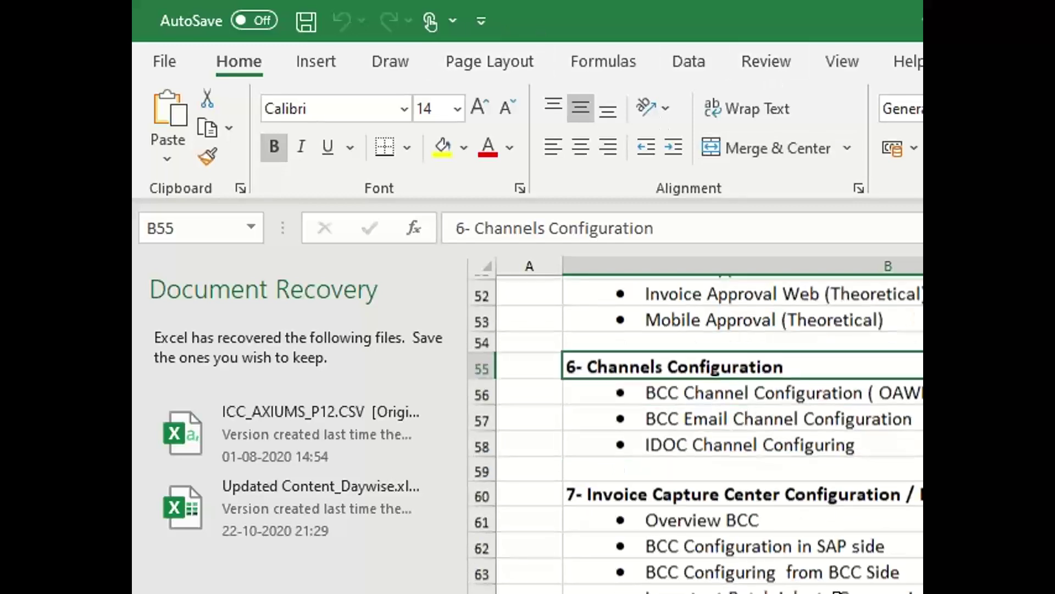
drag(819, 492, 856, 590)
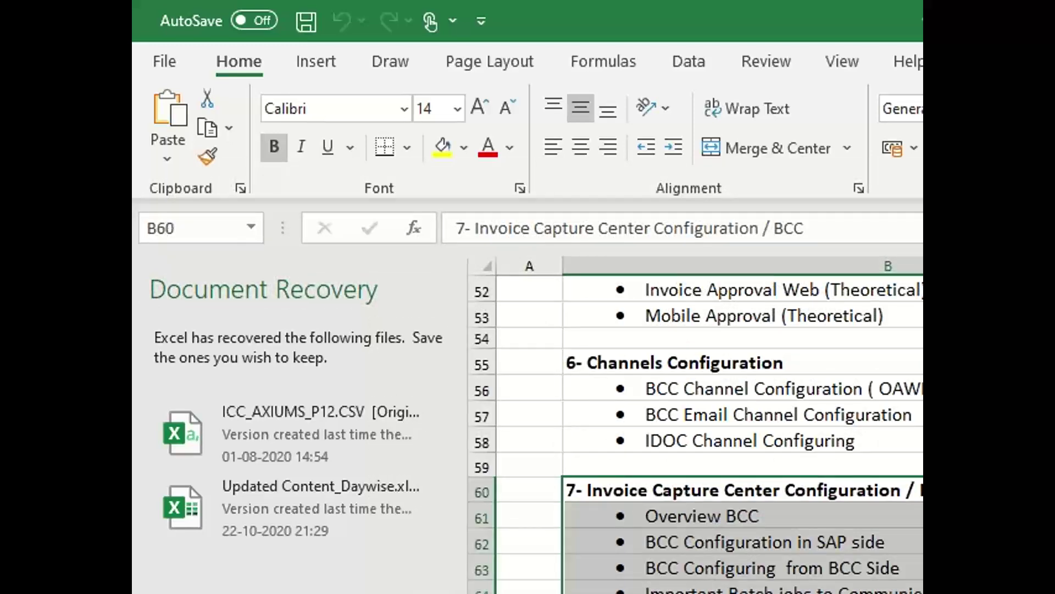
scroll(696, 434, down, 2)
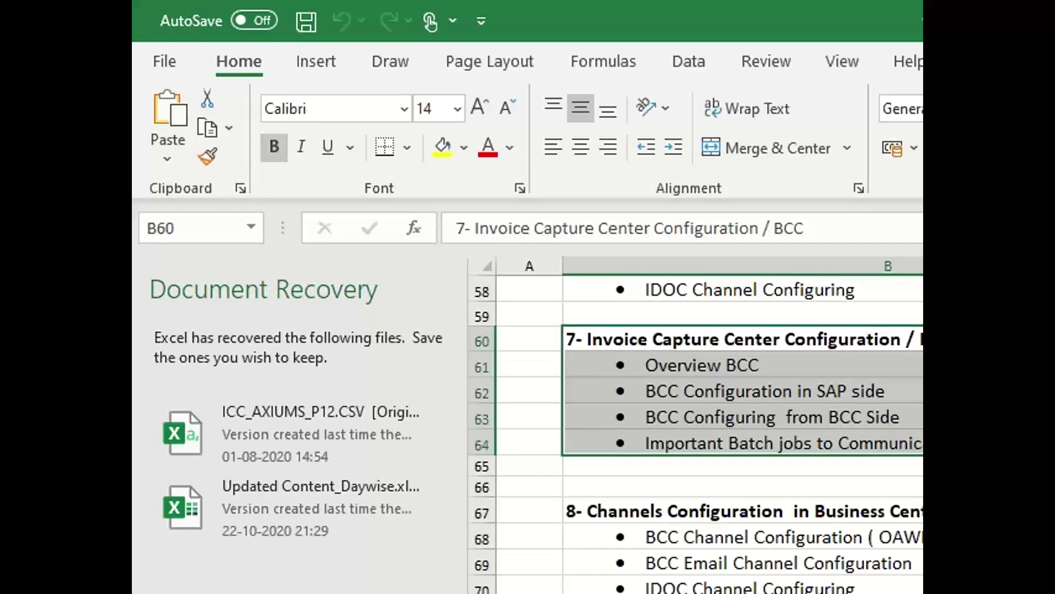
scroll(696, 434, up, 5)
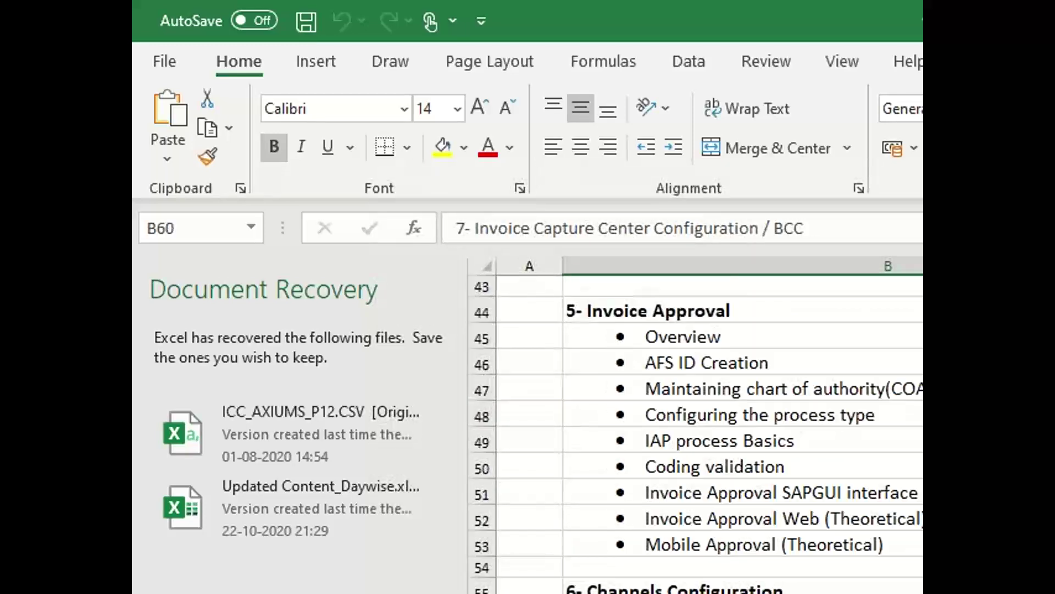
scroll(696, 434, up, 12)
scroll(696, 434, down, 2)
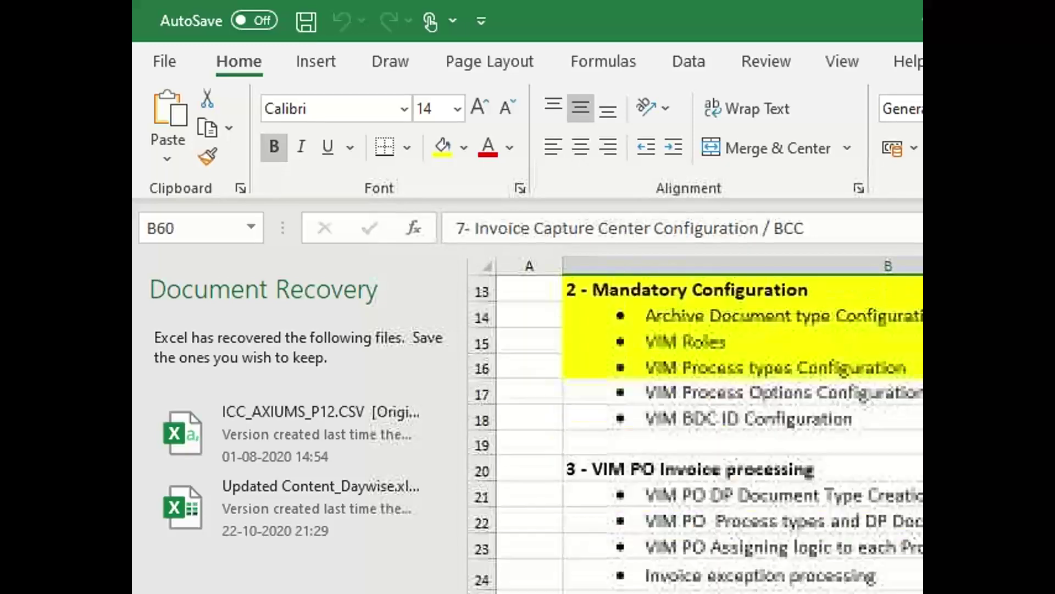
scroll(819, 461, down, 1)
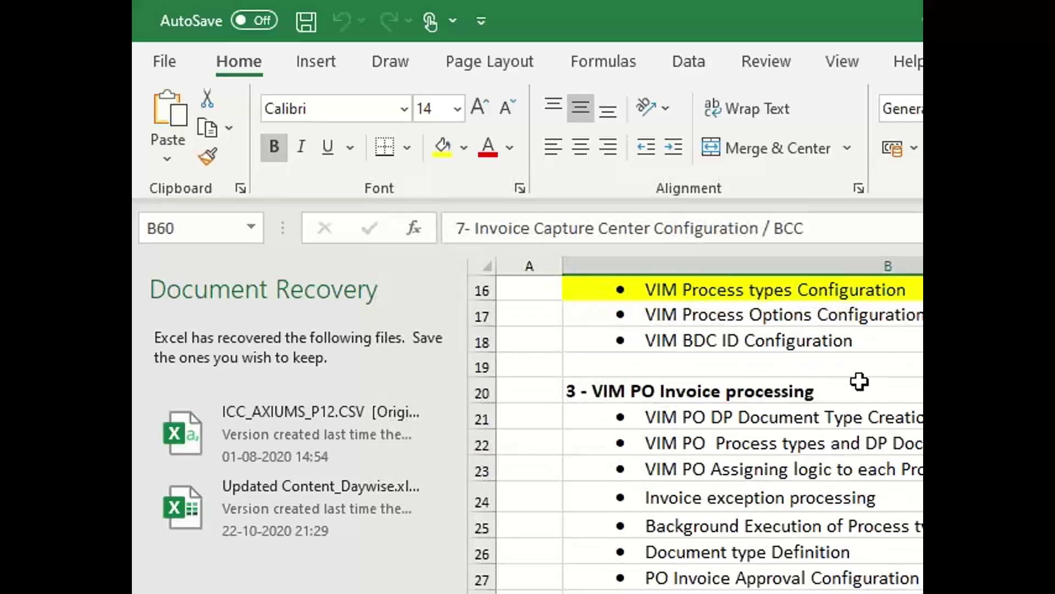
drag(859, 381, 890, 549)
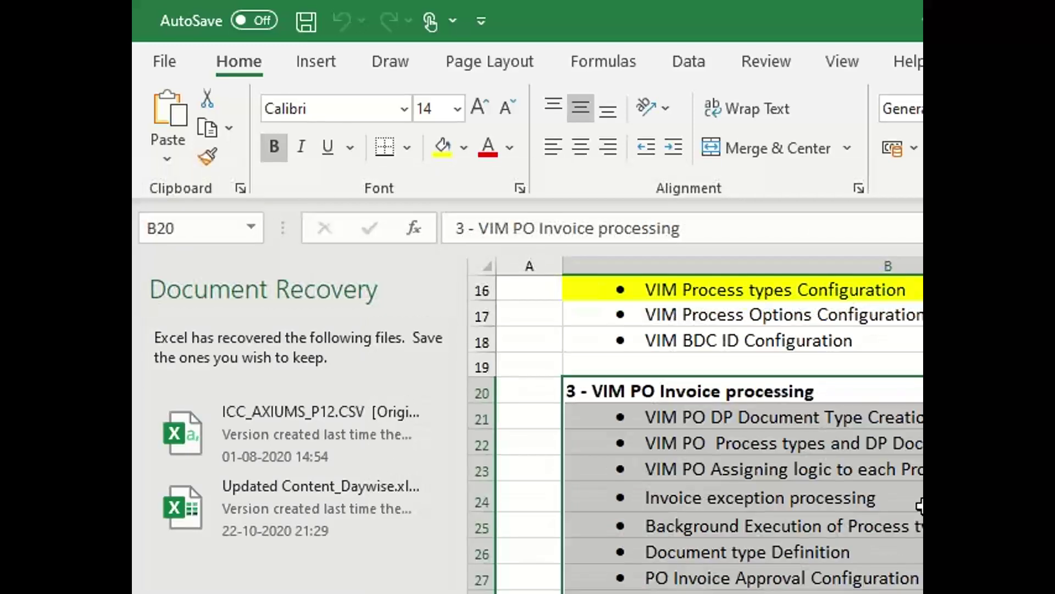
click(920, 505)
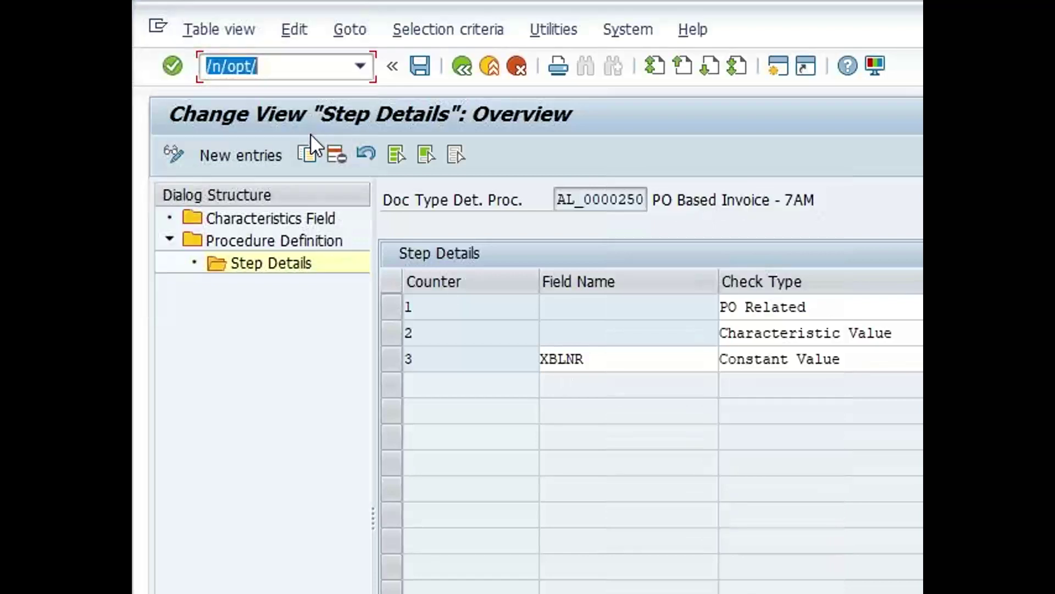
Run /nme21n to open the Create Purchase Order screen
click(277, 70)
text(i)
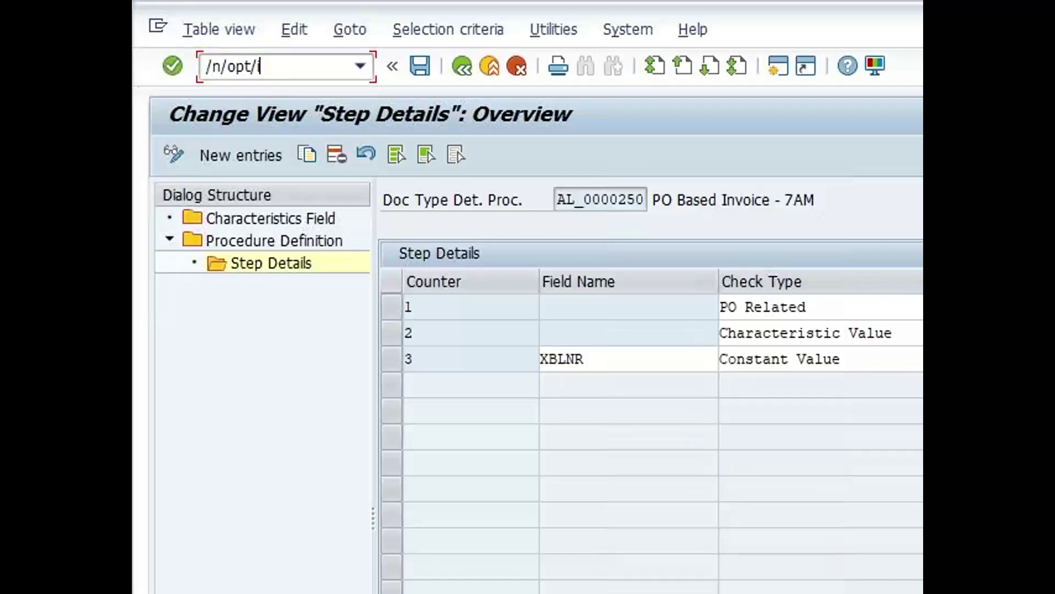
text(im)
key(BackSpace)
key(BackSpace)
key(BackSpace)
key(BackSpace)
key(BackSpace)
key(BackSpace)
key(BackSpace)
key(BackSpace)
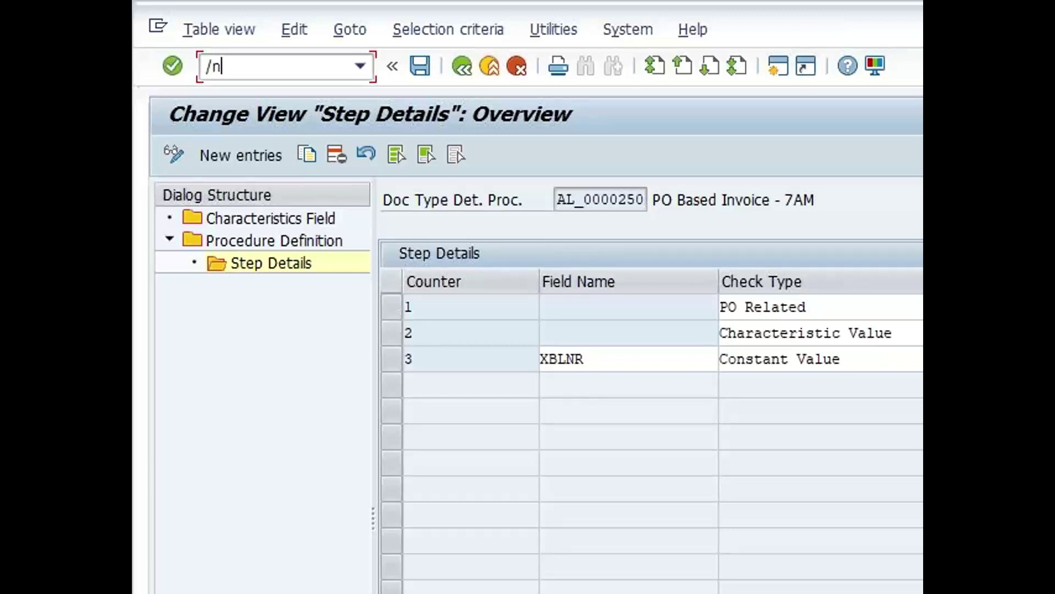
text(/nme21n)
key(Return)
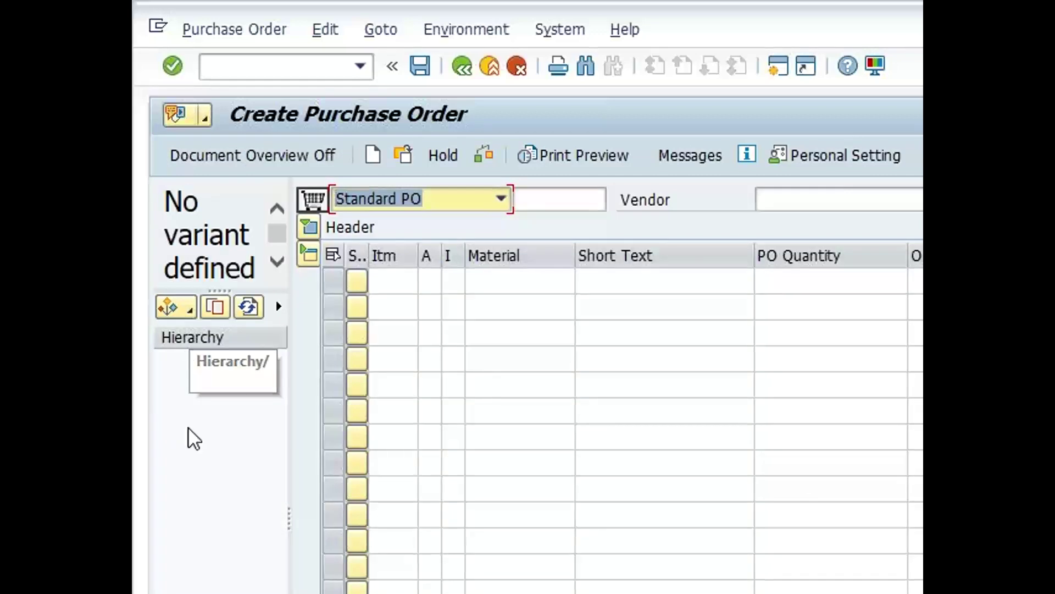
Search for an existing purchase order and copy it into the new standard PO
click(184, 305)
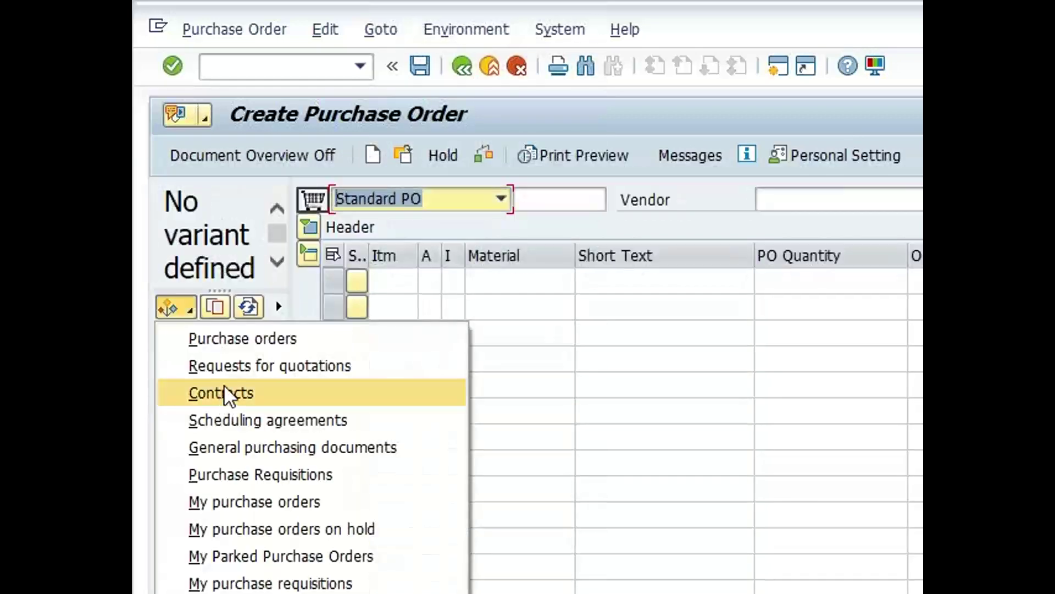
click(236, 336)
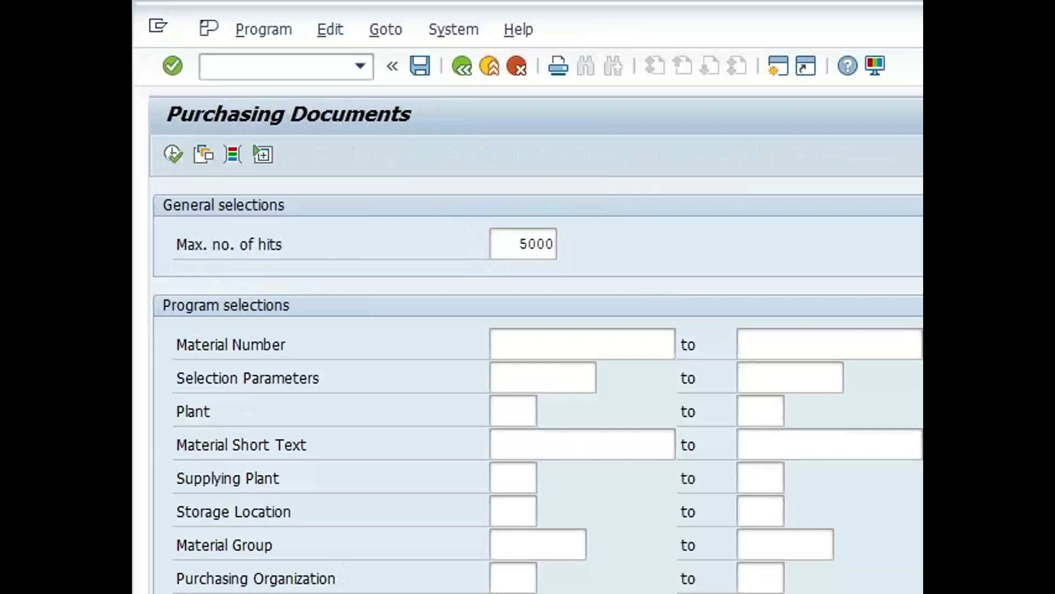
click(175, 154)
click(208, 363)
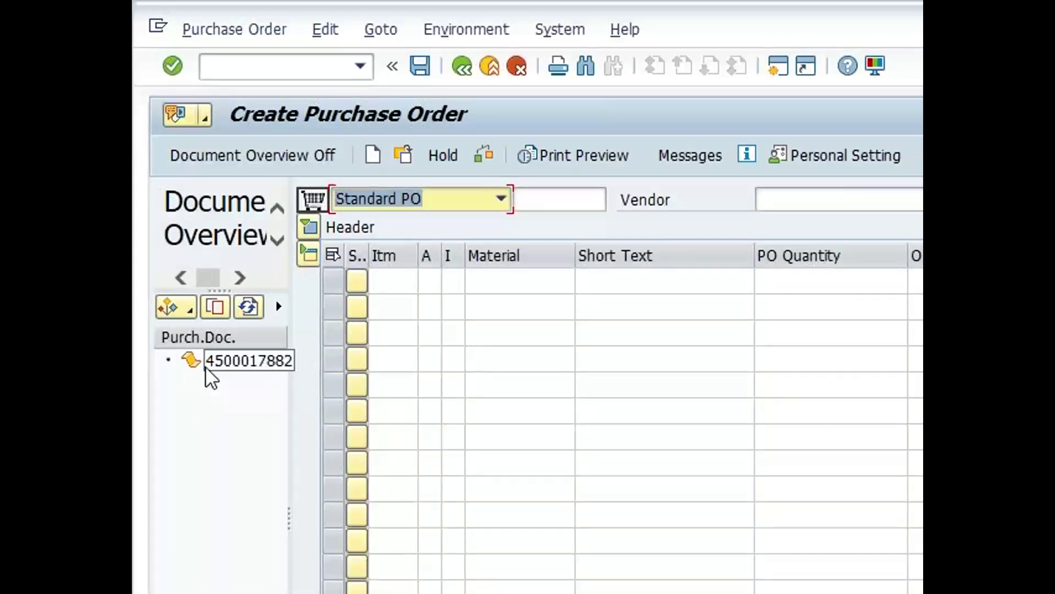
click(215, 311)
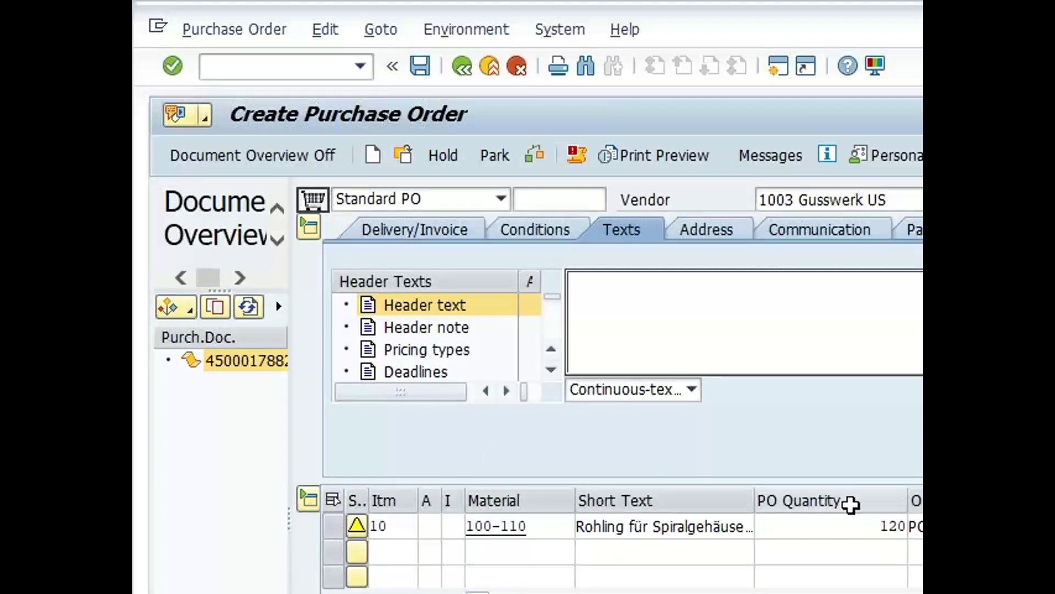
Set item 10 (material 100-110) quantity to 120 and check the order
click(895, 526)
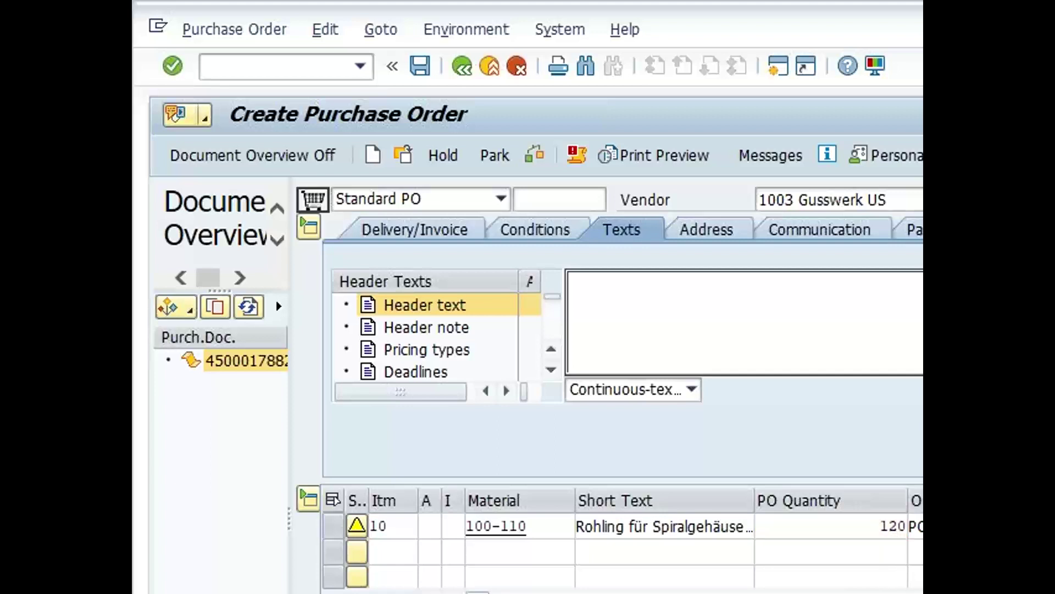
scroll(610, 385, down, 2)
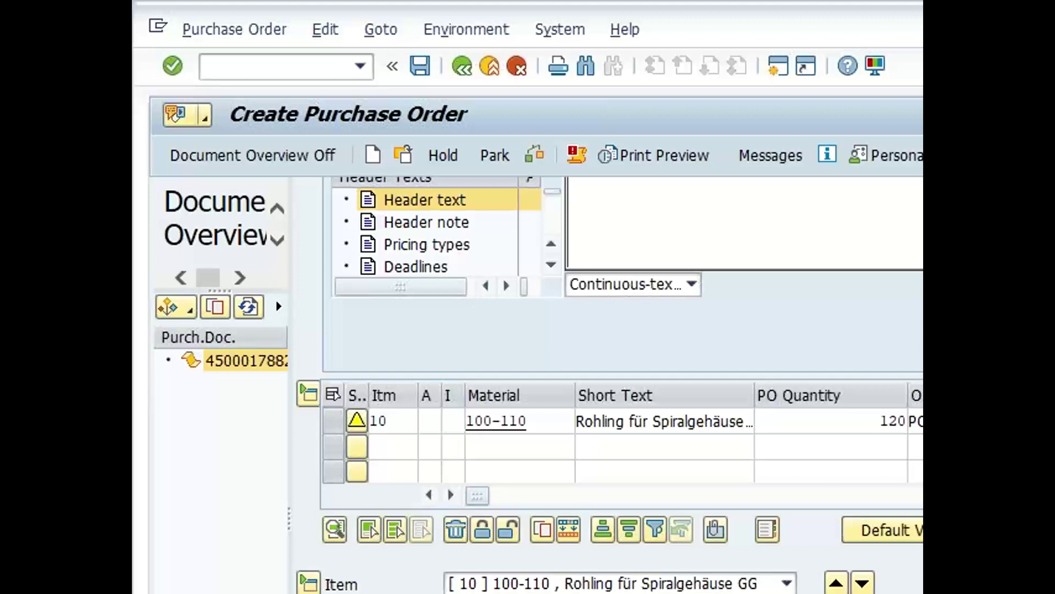
key(Return)
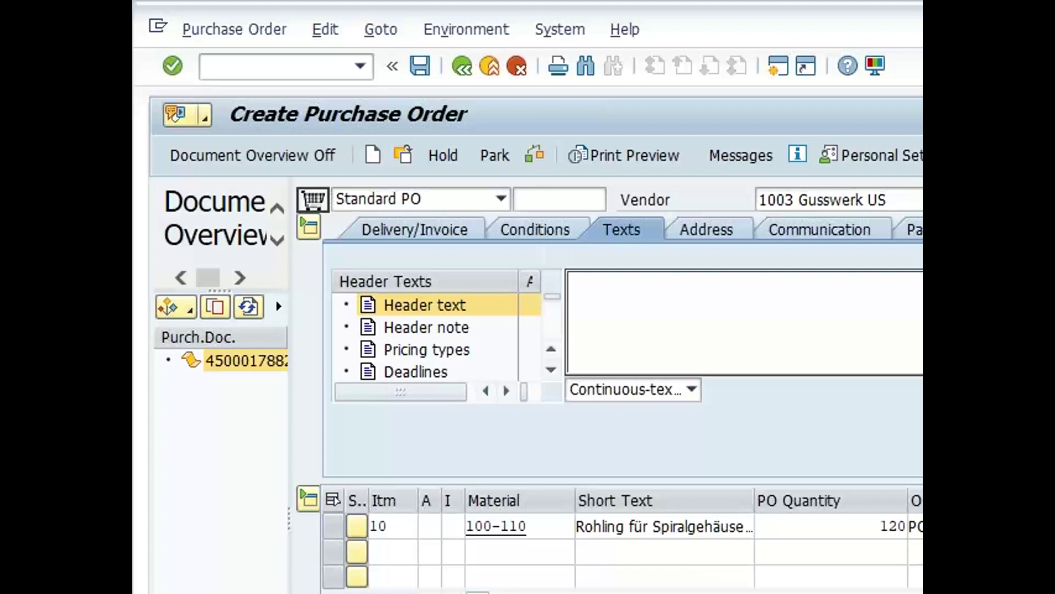
scroll(872, 341, down, 2)
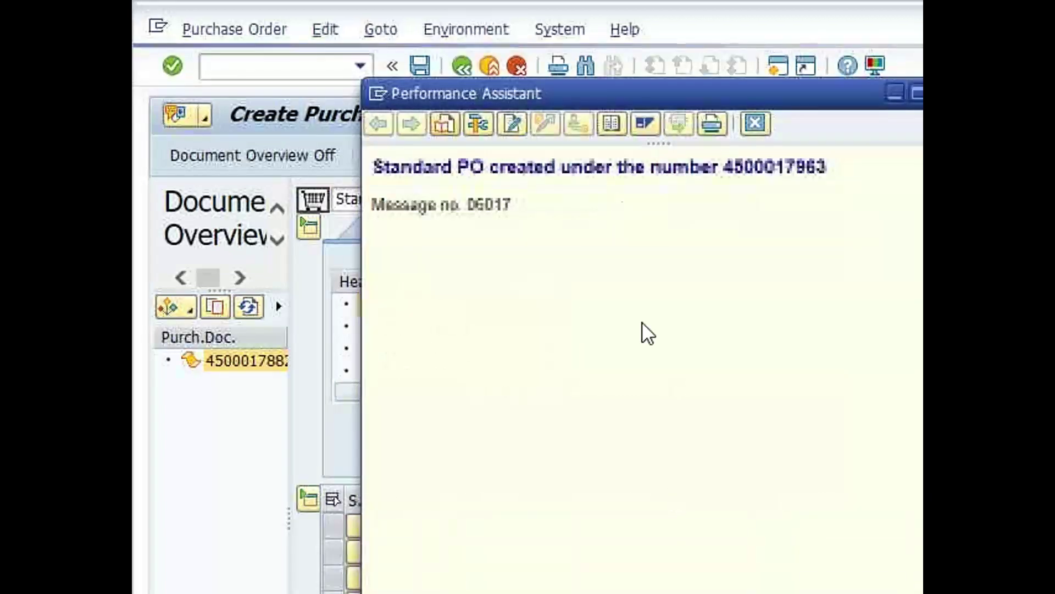
drag(723, 166, 831, 257)
key(ctrl+c)
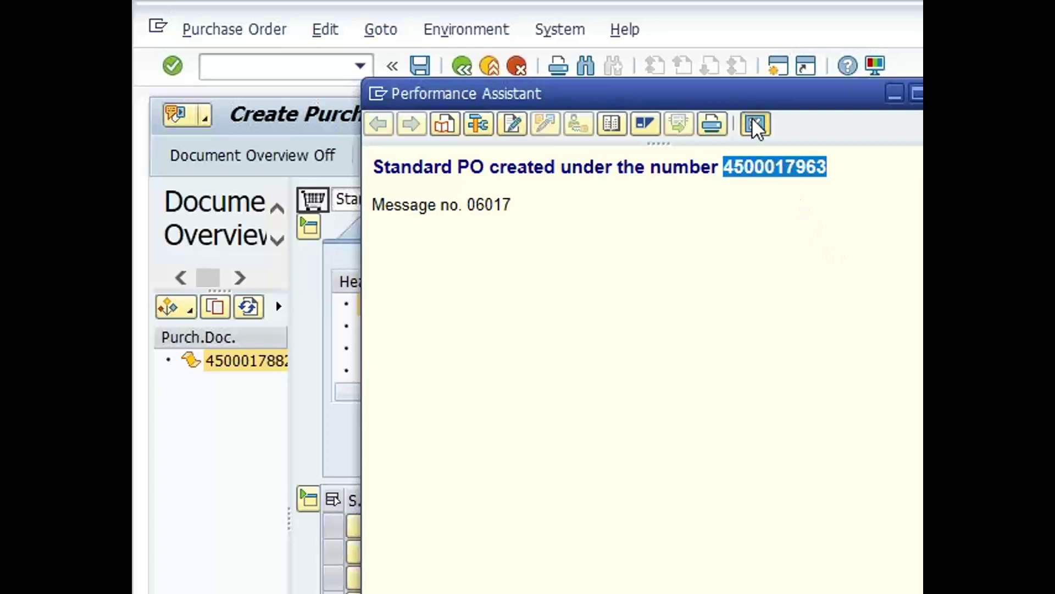
click(754, 124)
click(318, 65)
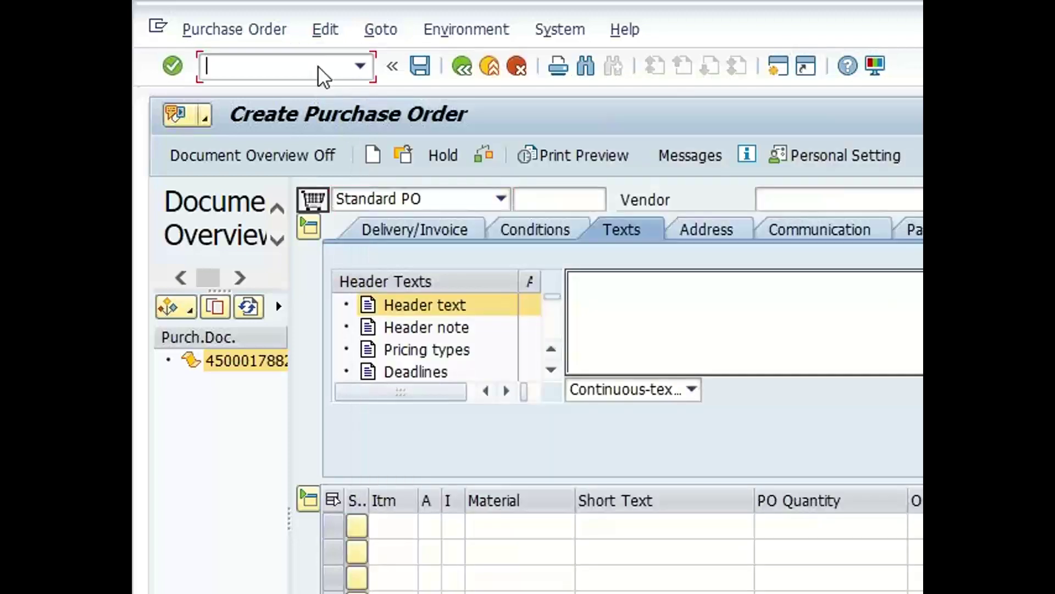
text(/MIGO)
key(BackSpace)
key(BackSpace)
key(BackSpace)
key(BackSpace)
text(NMIGO)
key(Return)
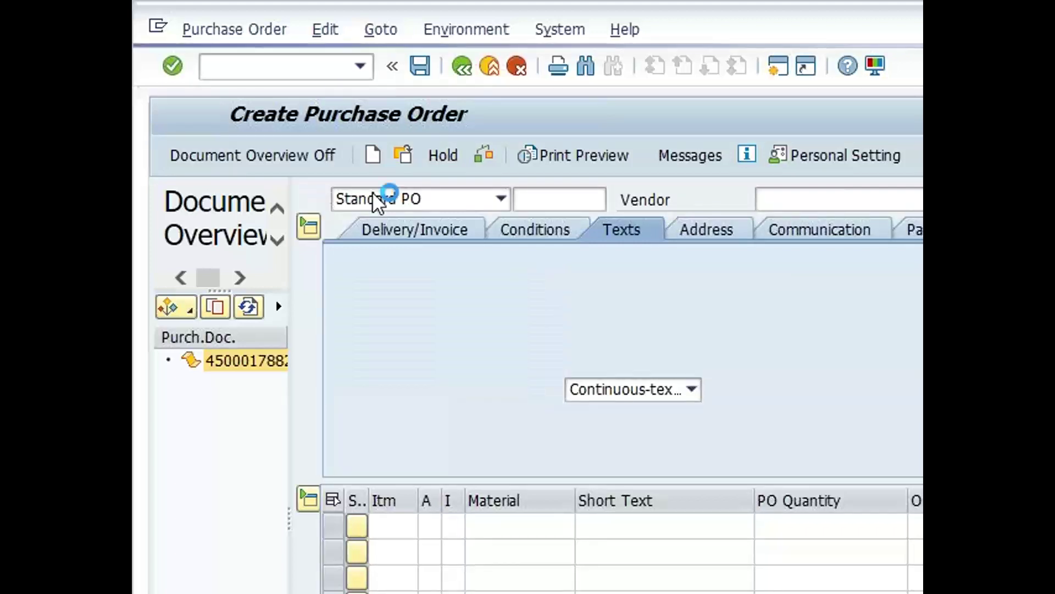
key(ctrl+v)
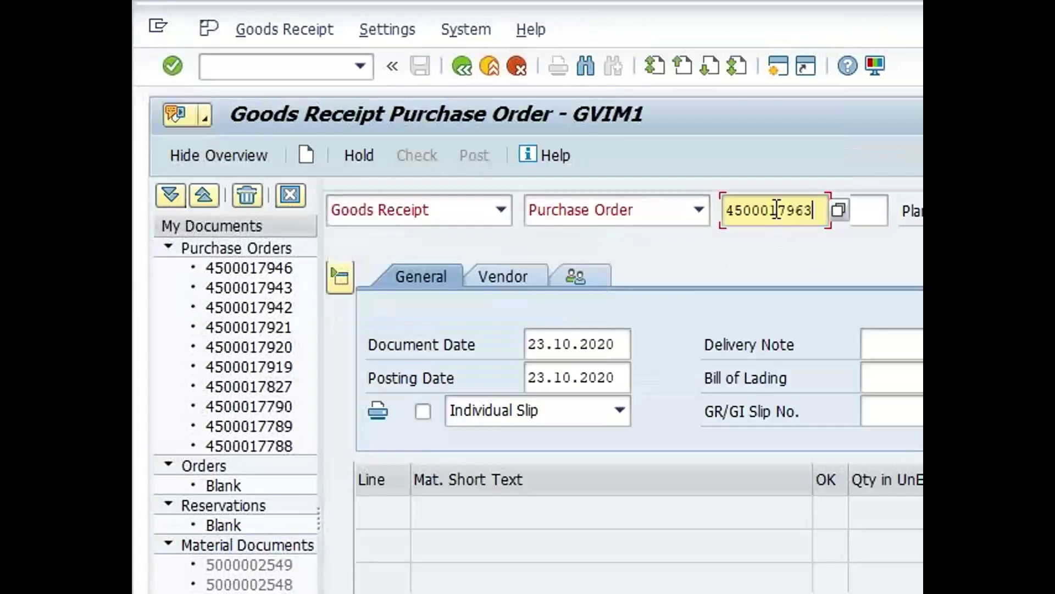
key(Return)
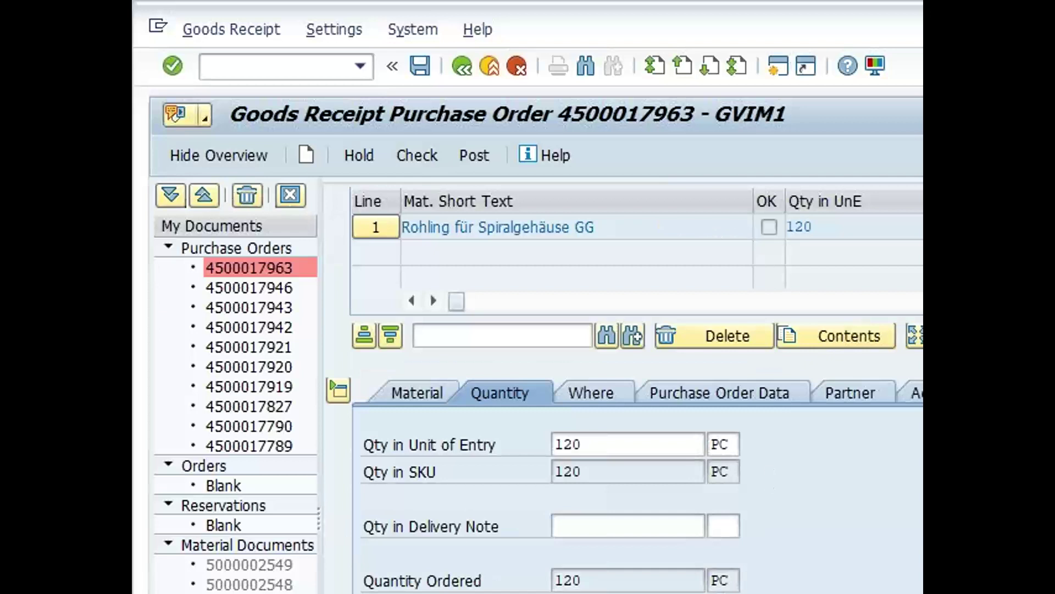
scroll(624, 385, up, 3)
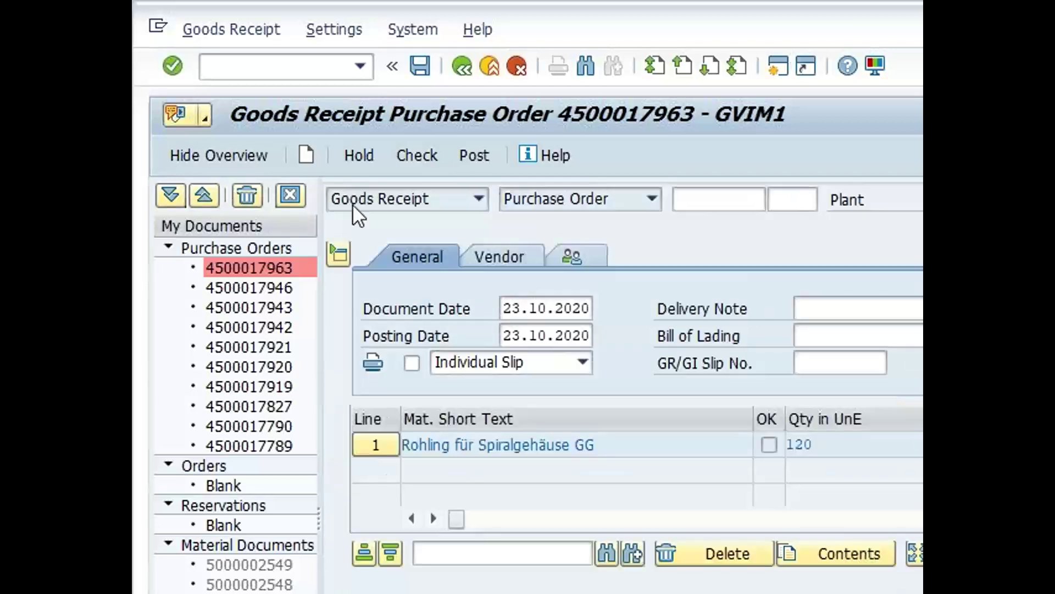
click(421, 66)
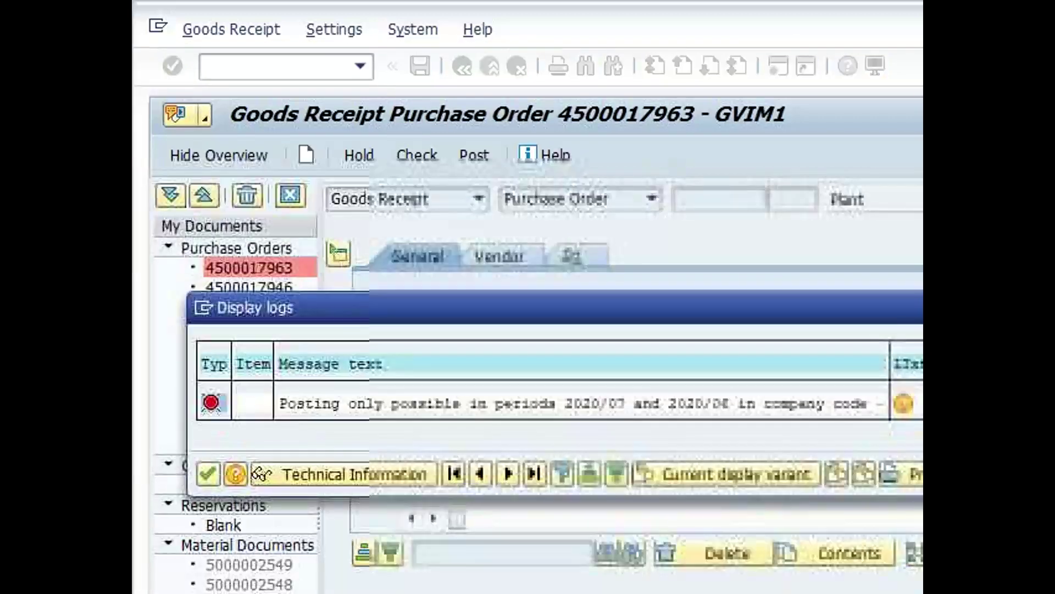
click(343, 403)
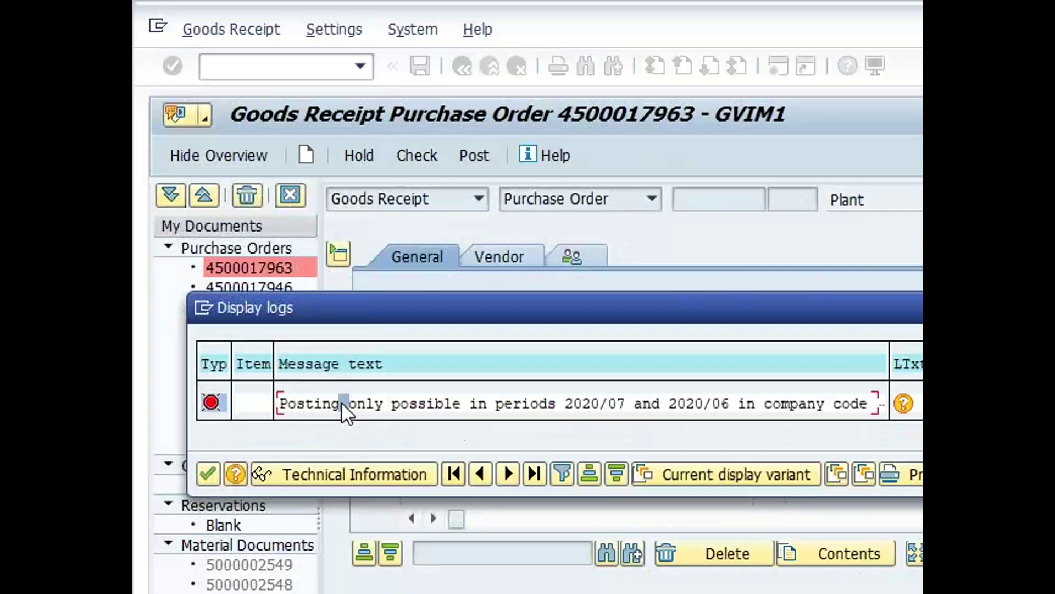
click(421, 405)
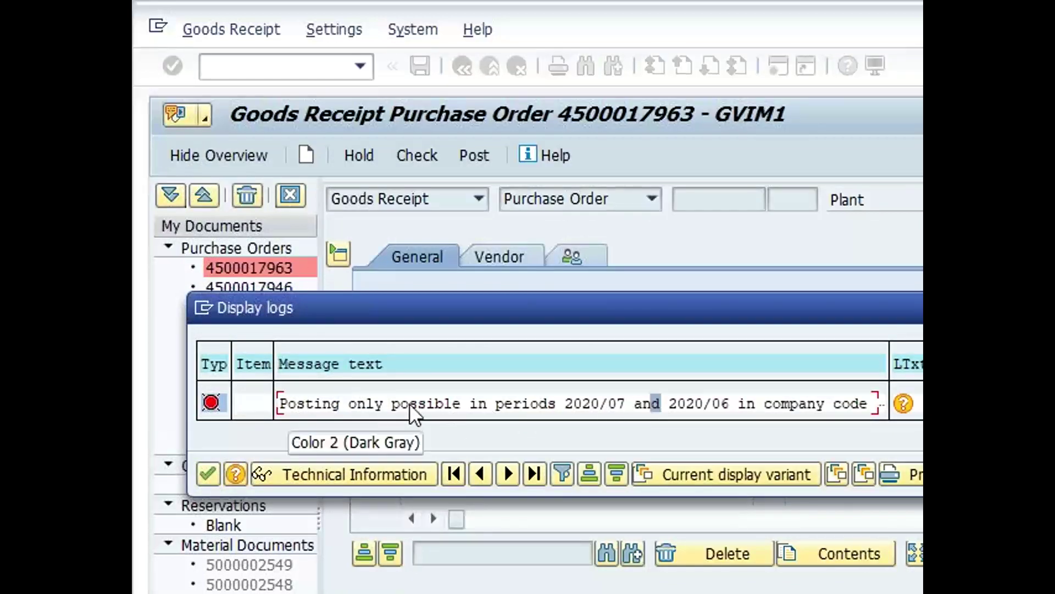
drag(421, 406, 882, 405)
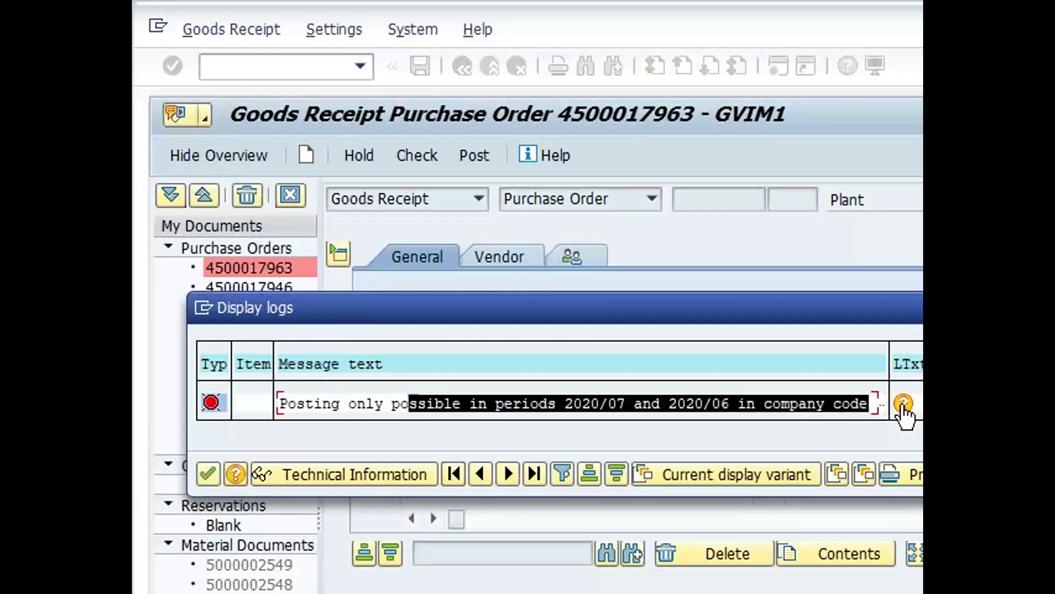
click(903, 405)
click(863, 404)
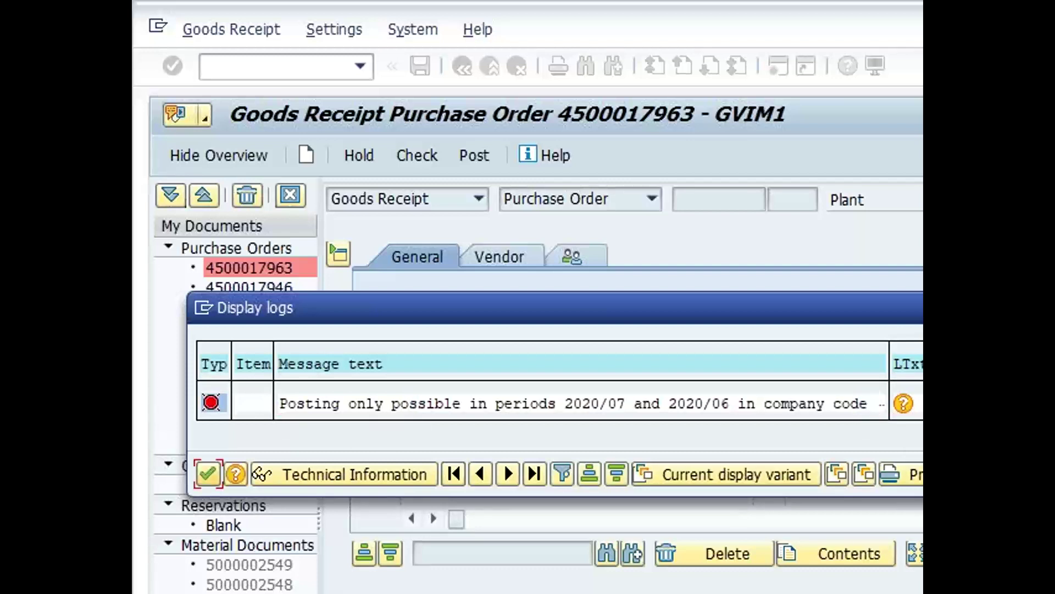
key(Return)
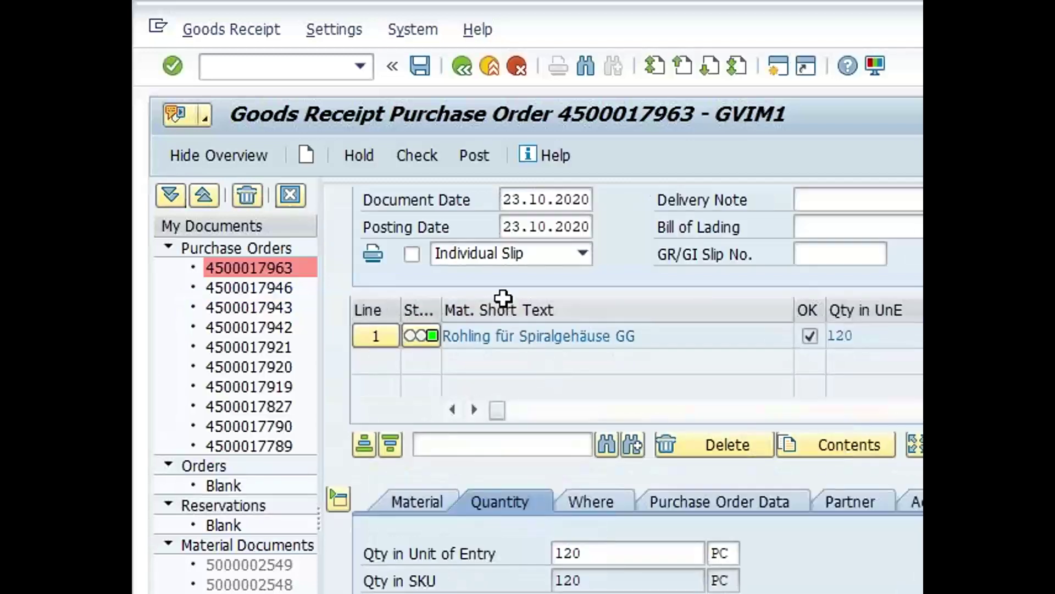
Change document and posting dates to 23.07.2020 and post the goods receipt
click(548, 200)
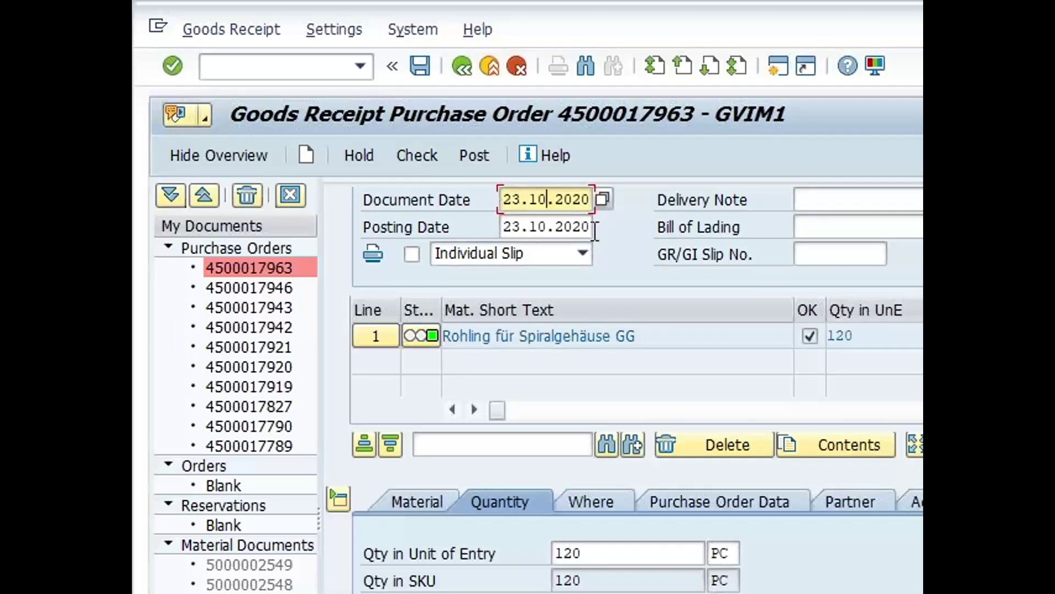
key(Down)
key(BackSpace)
key(BackSpace)
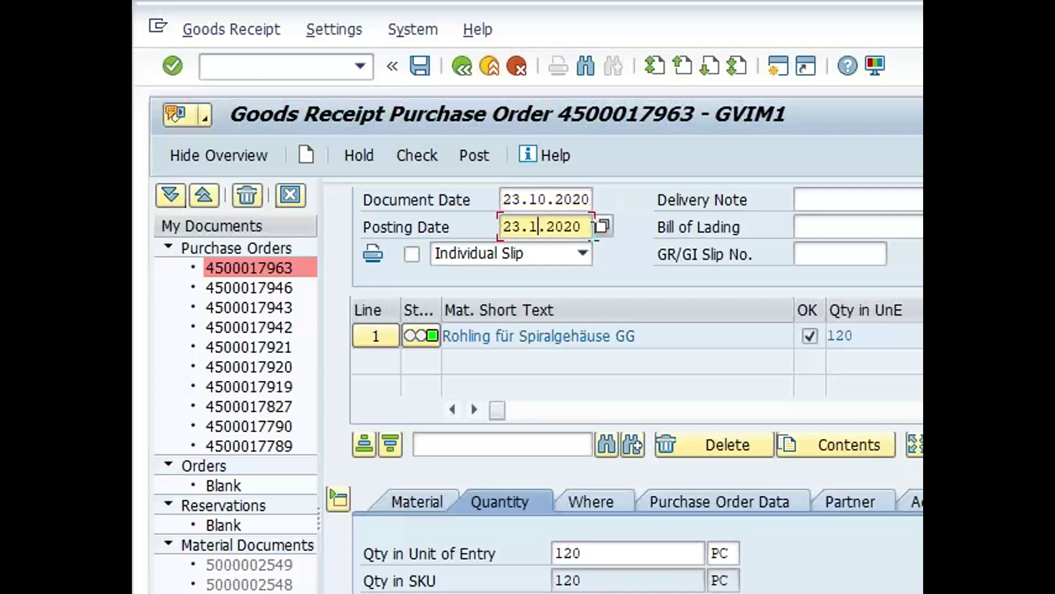
text(07)
key(Up)
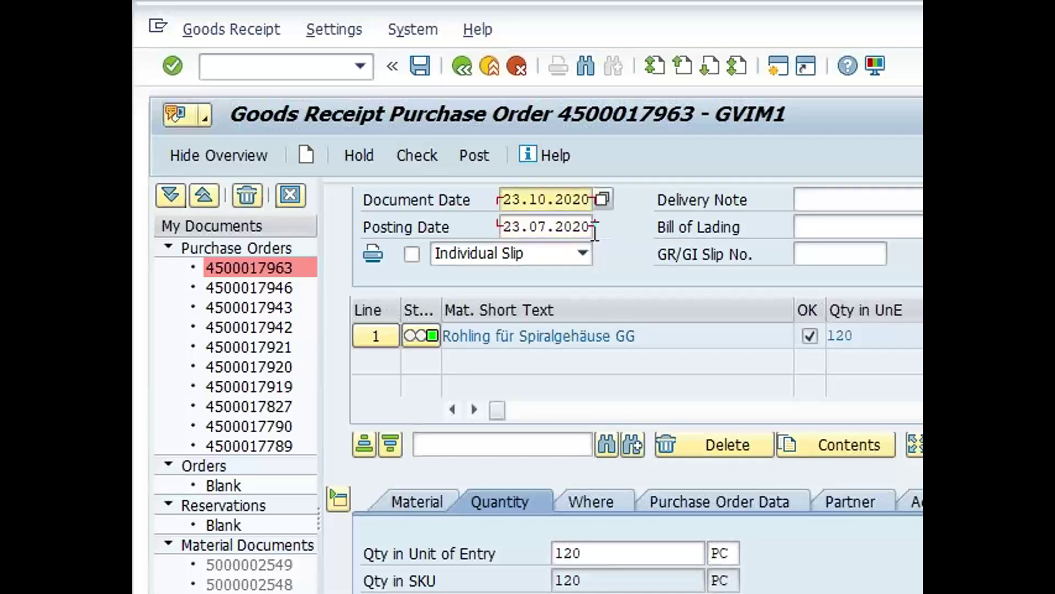
key(BackSpace)
key(BackSpace)
text(07)
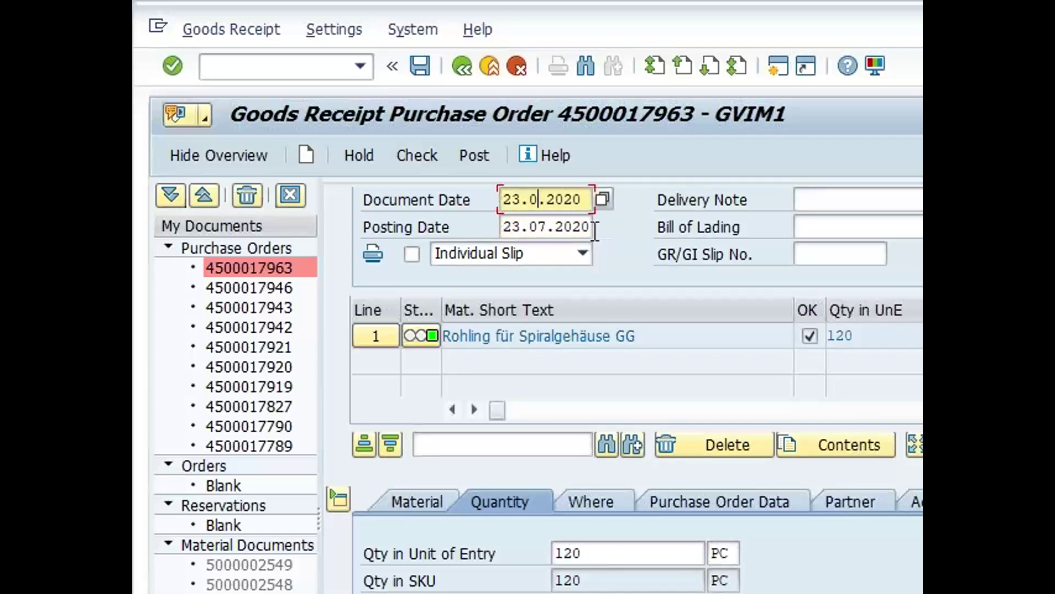
key(Return)
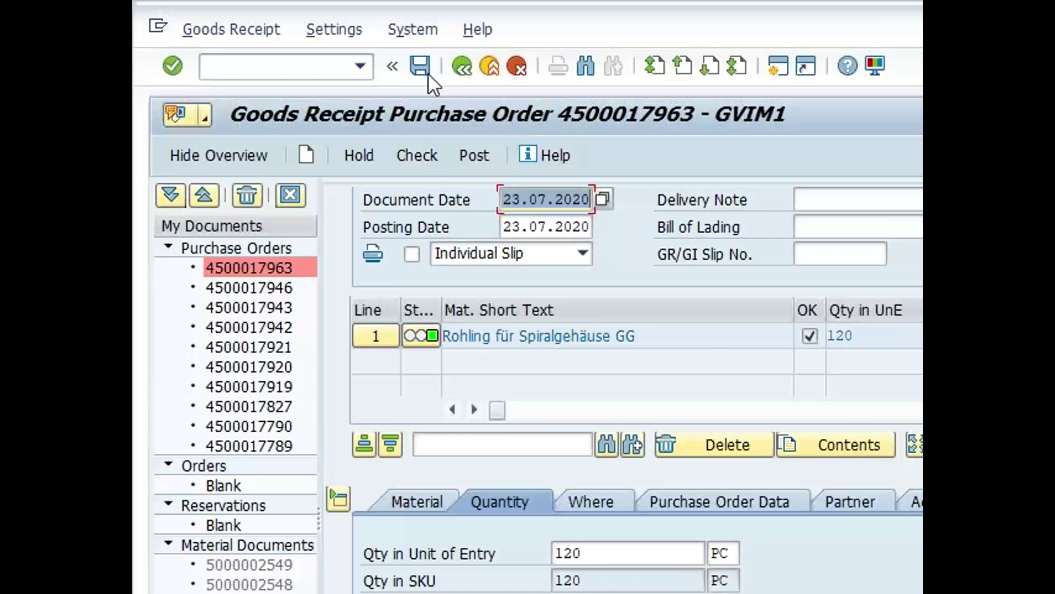
click(464, 152)
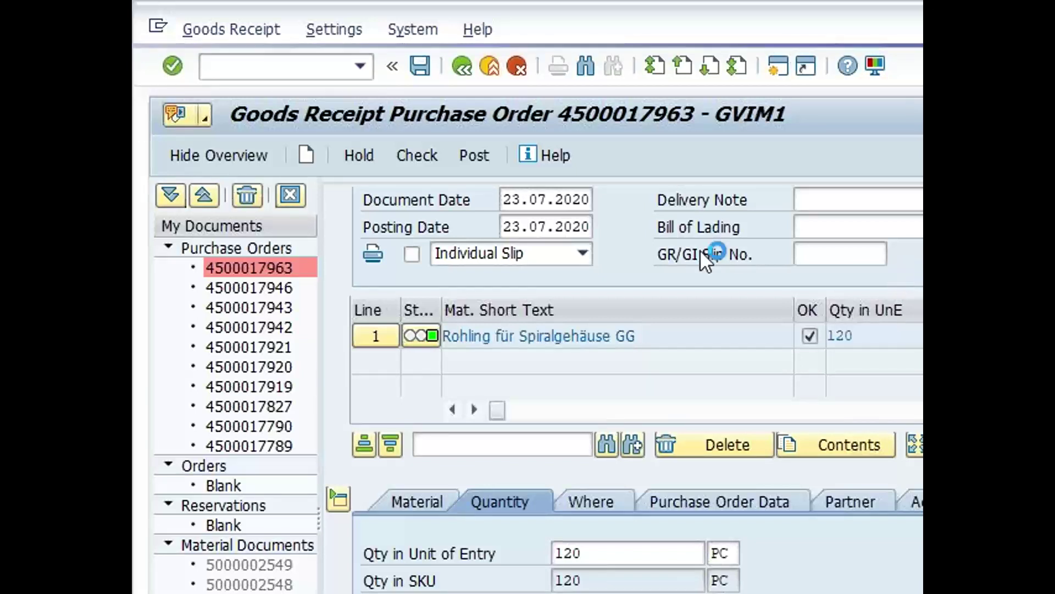
Stop the hanging transaction twice via the system menu, then close the session on the connection error
click(160, 28)
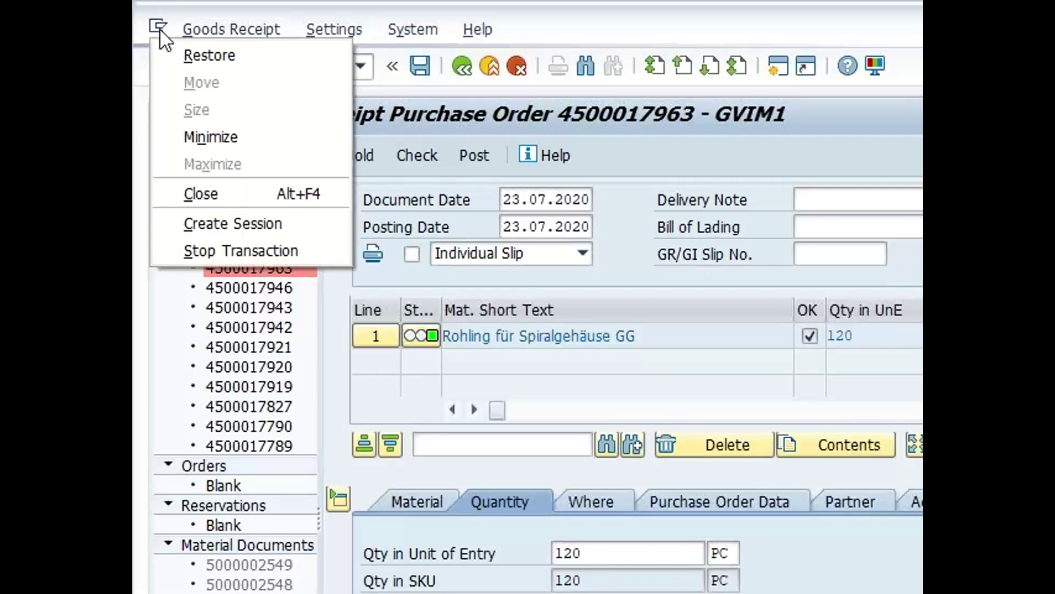
click(251, 245)
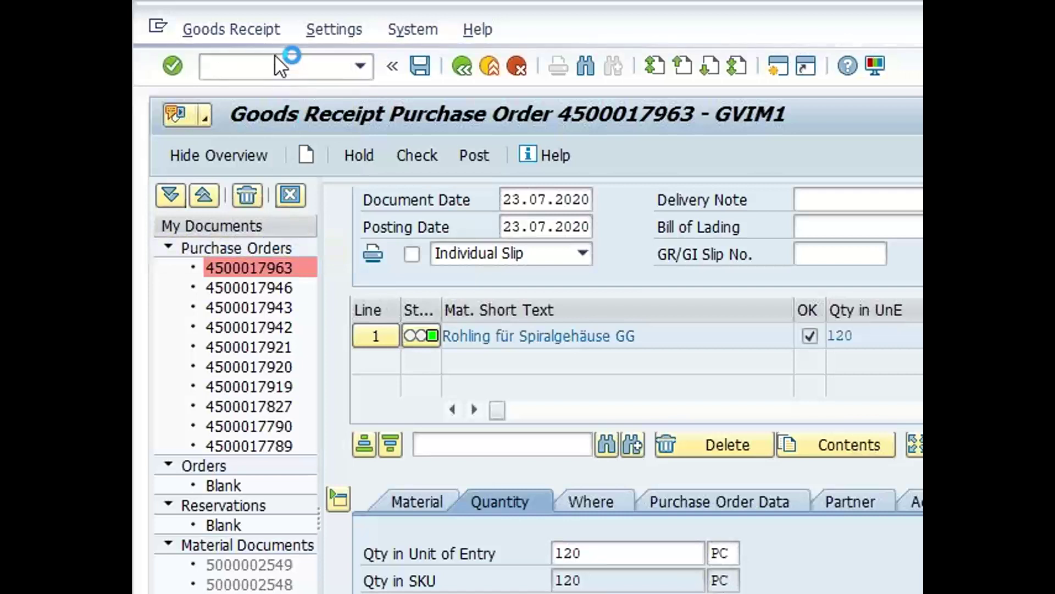
click(158, 25)
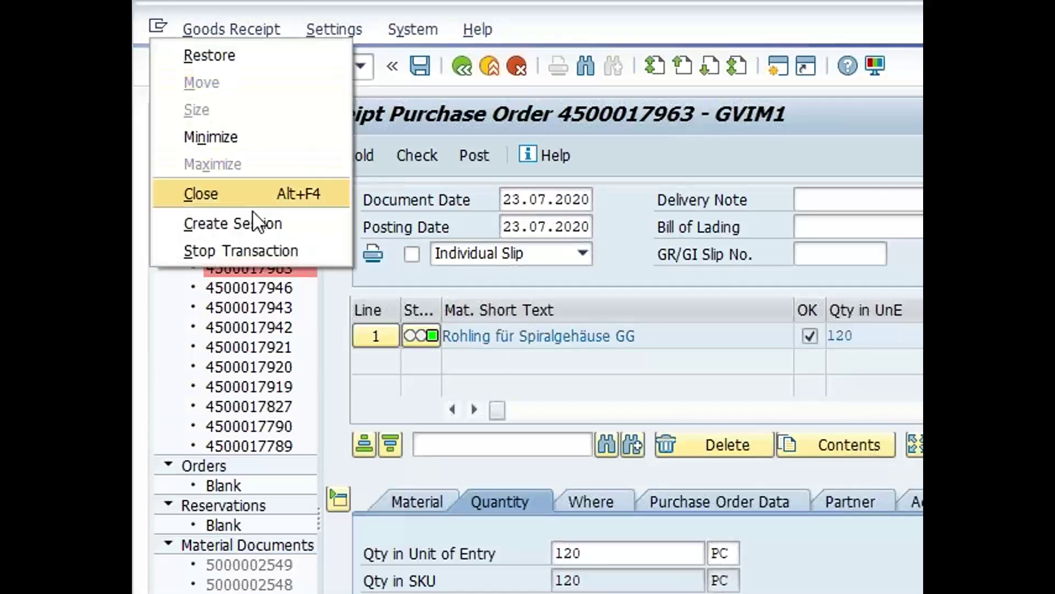
click(265, 243)
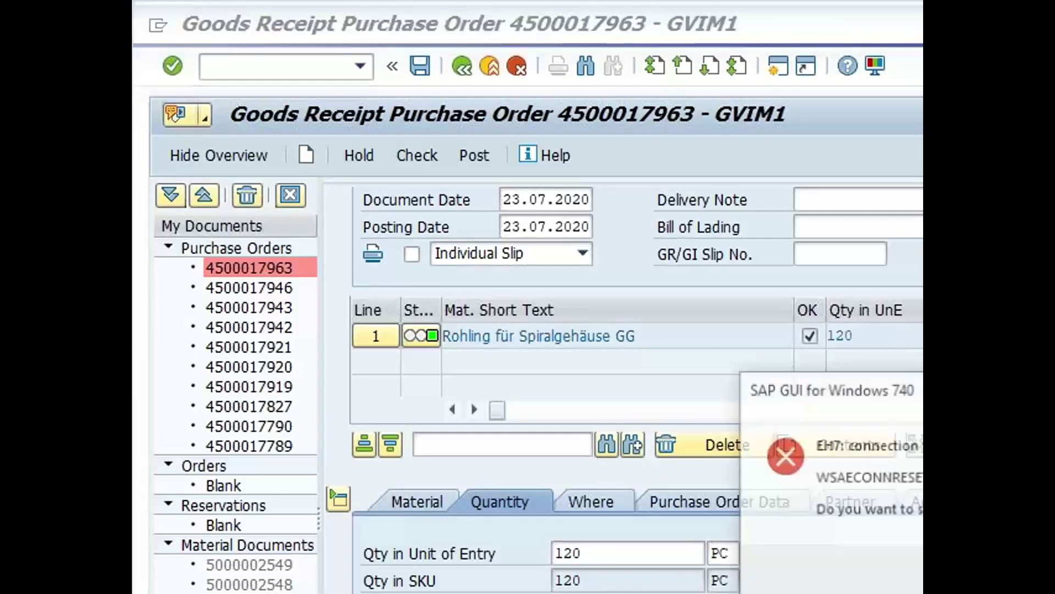
key(Return)
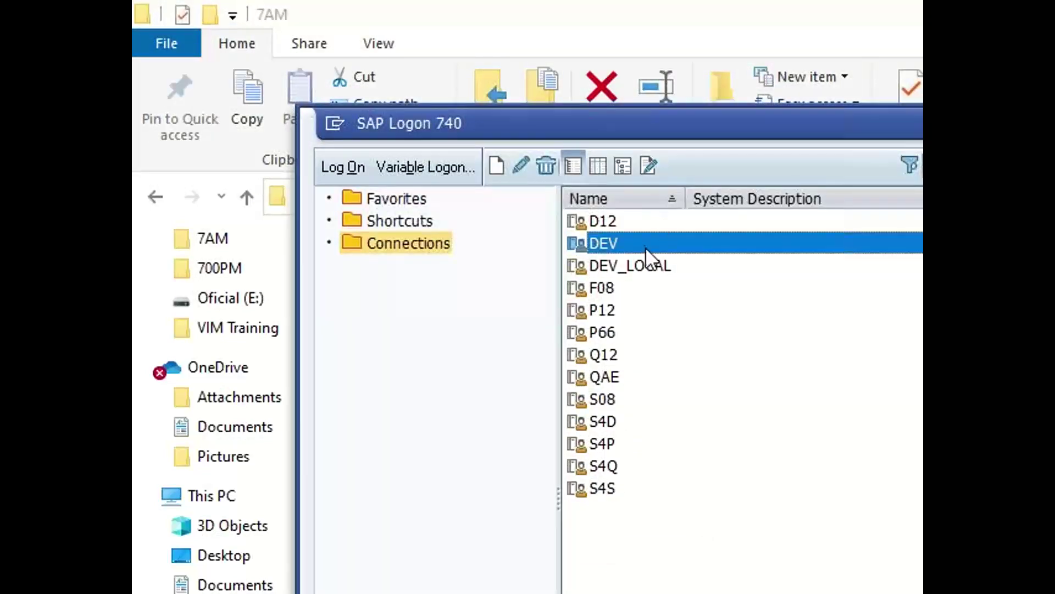
Log back on to the DEV system with the user name and password
double_click(648, 249)
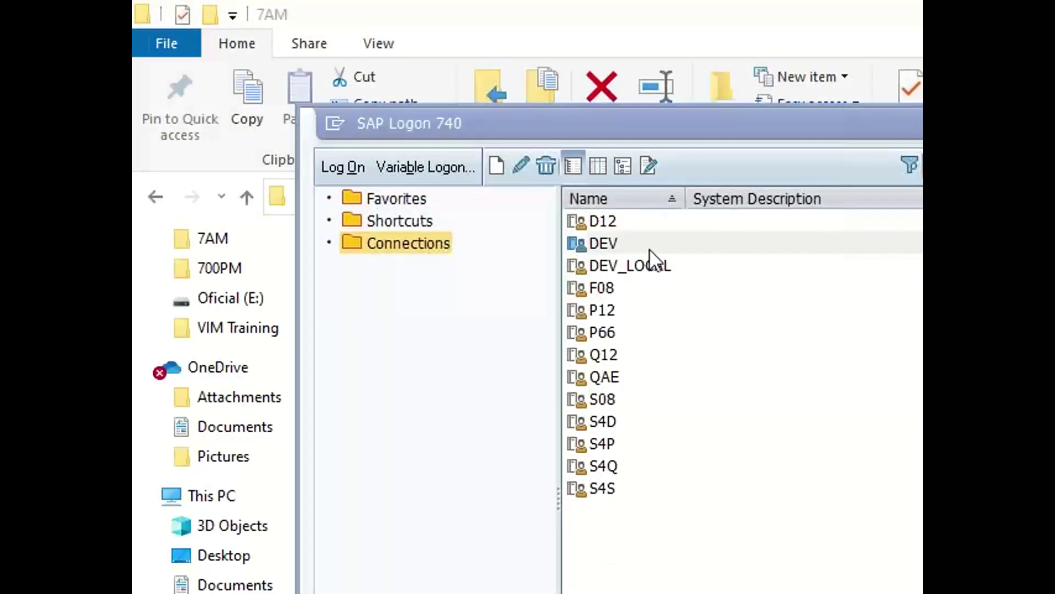
text(GVI)
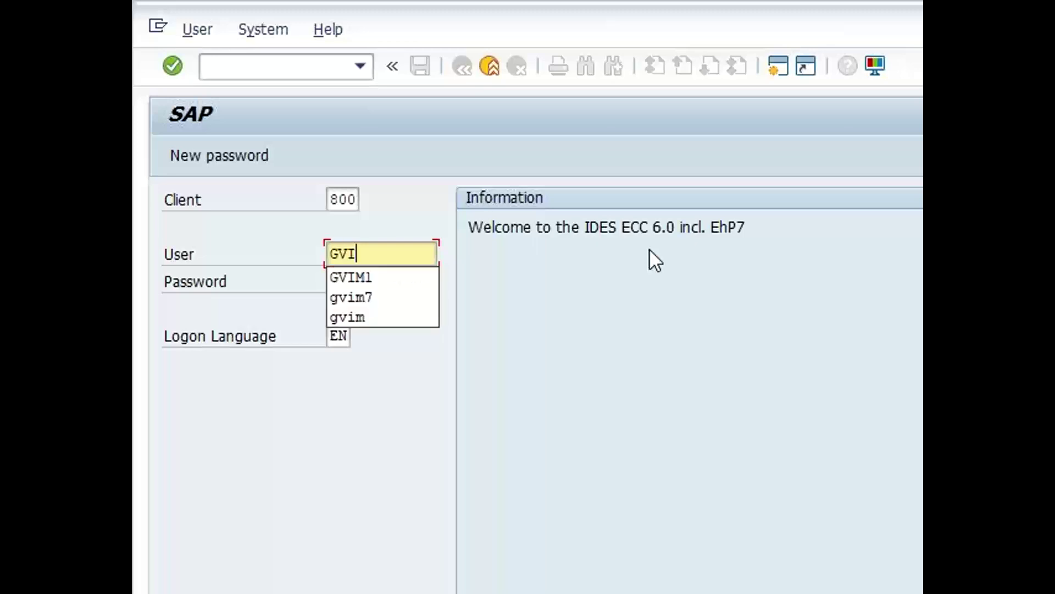
text(M1)
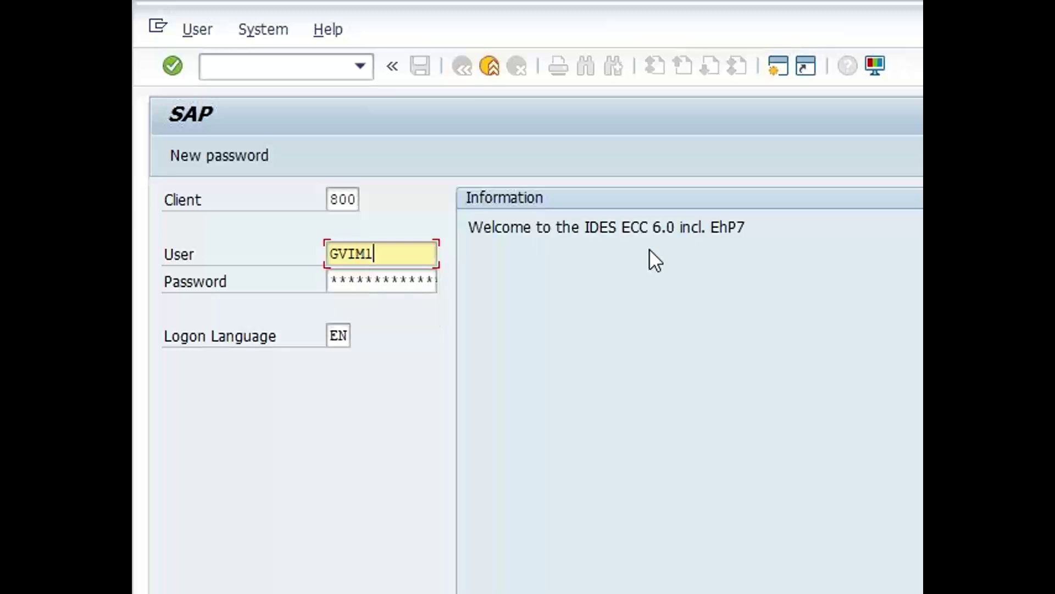
text(welo)
key(BackSpace)
key(BackSpace)
key(BackSpace)
key(BackSpace)
key(Tab)
text(*****)
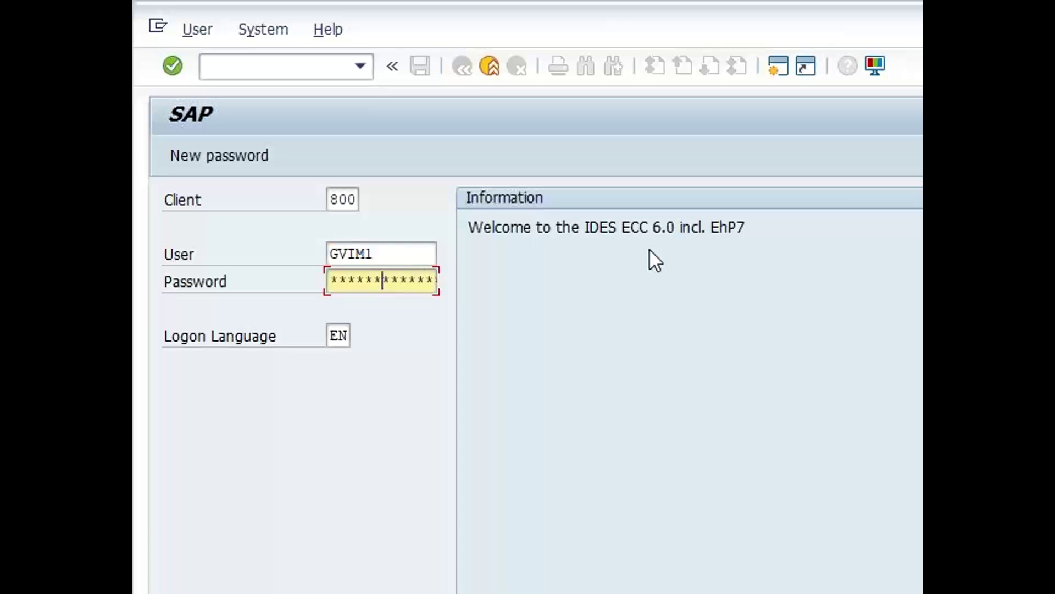
key(BackSpace)
key(BackSpace)
text(********)
key(Return)
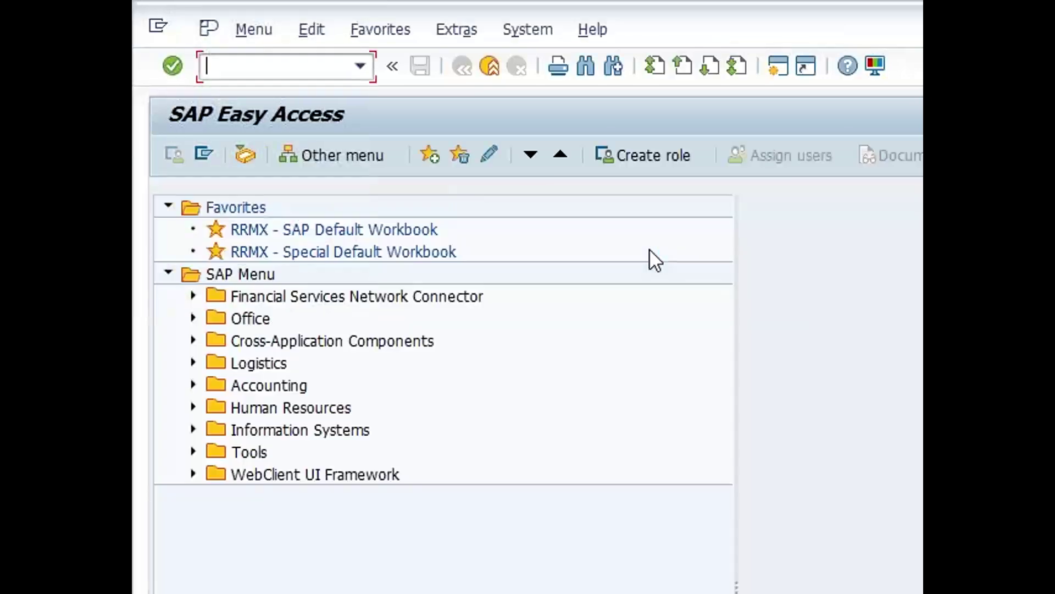
Run /nmigo to reopen Goods Receipt Purchase Order and focus the PO number field
text(/n/opt/)
key(BackSpace)
key(BackSpace)
key(BackSpace)
key(BackSpace)
key(BackSpace)
text(miro)
key(BackSpace)
key(BackSpace)
text(go)
key(Return)
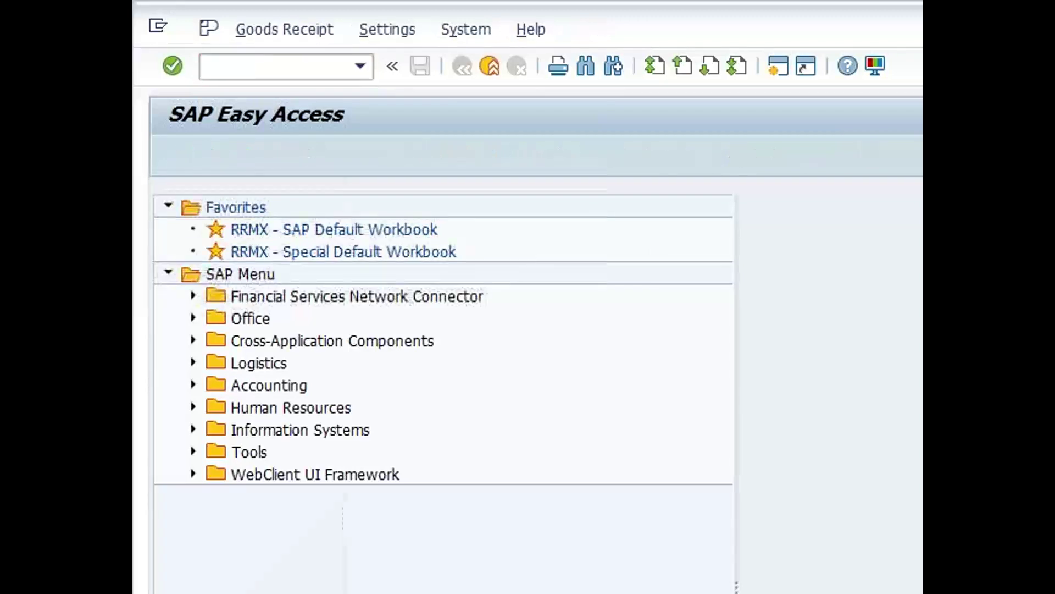
click(768, 210)
key(ctrl+v)
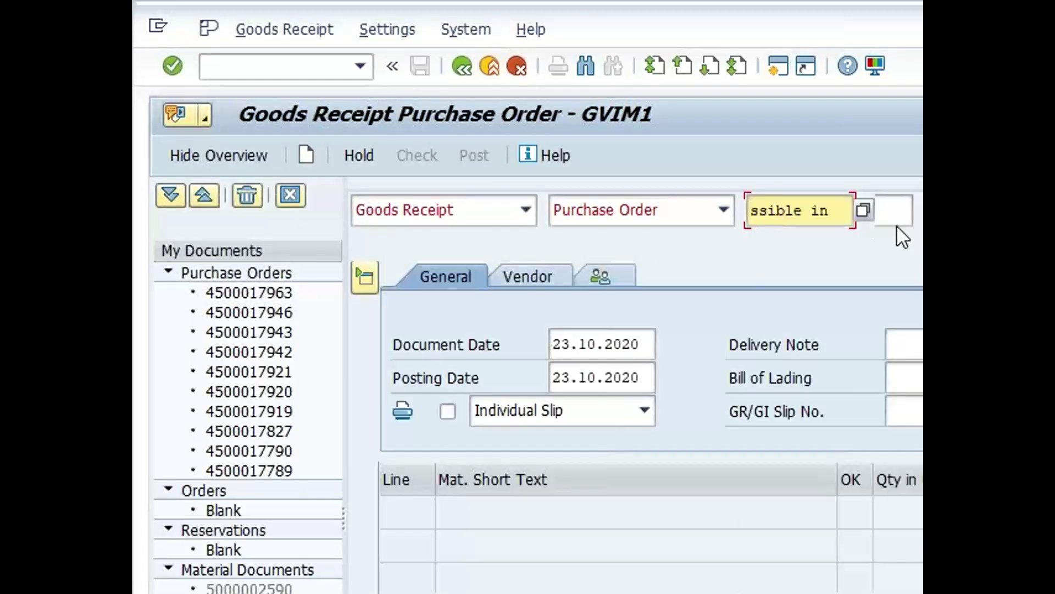
key(ctrl+a)
key(BackSpace)
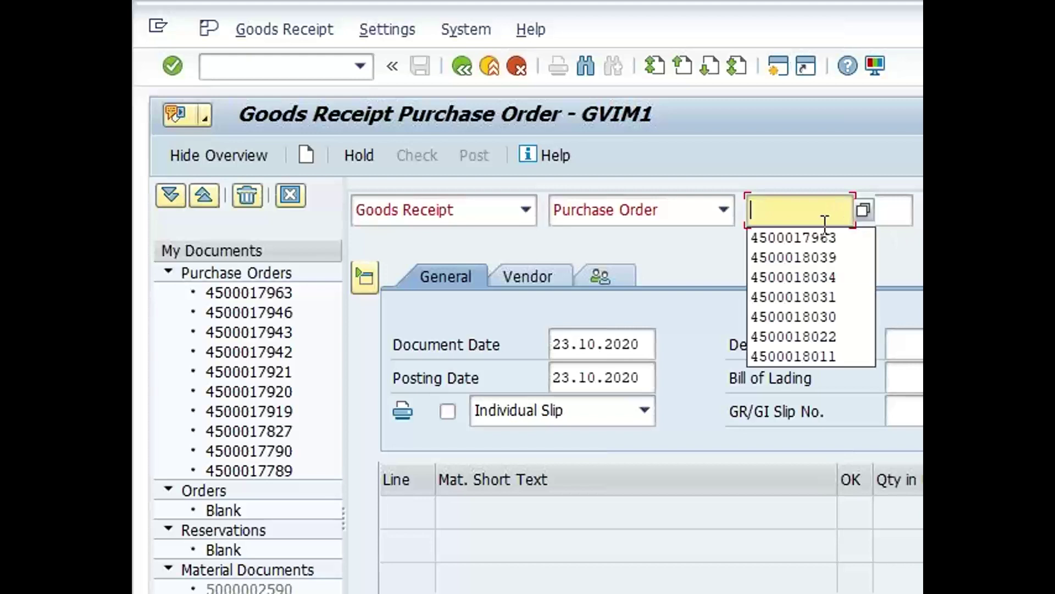
click(832, 239)
key(Return)
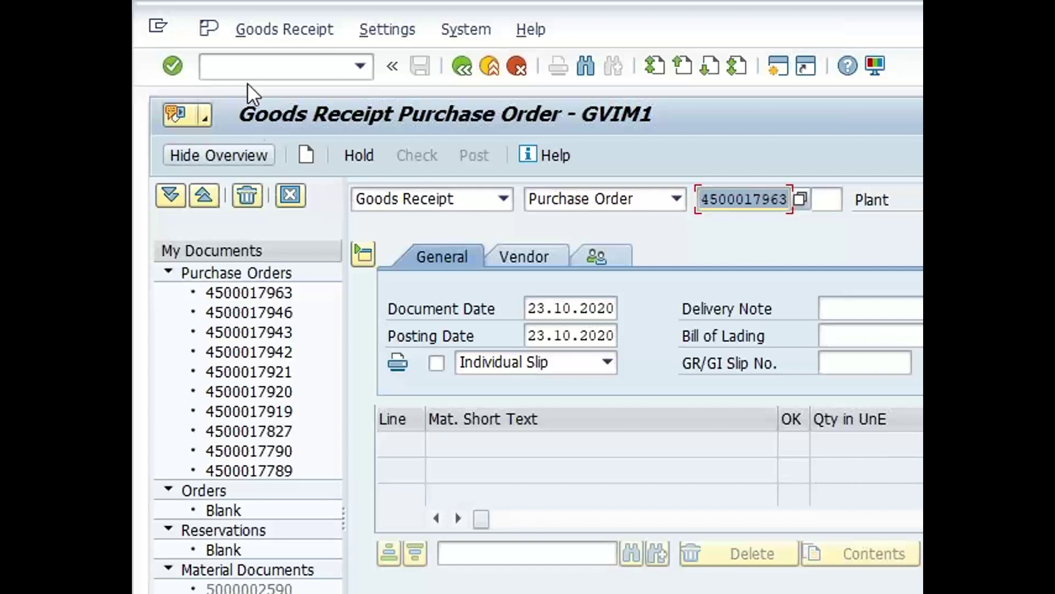
Go to the general table browser with /nse16
click(254, 67)
text(/nse15)
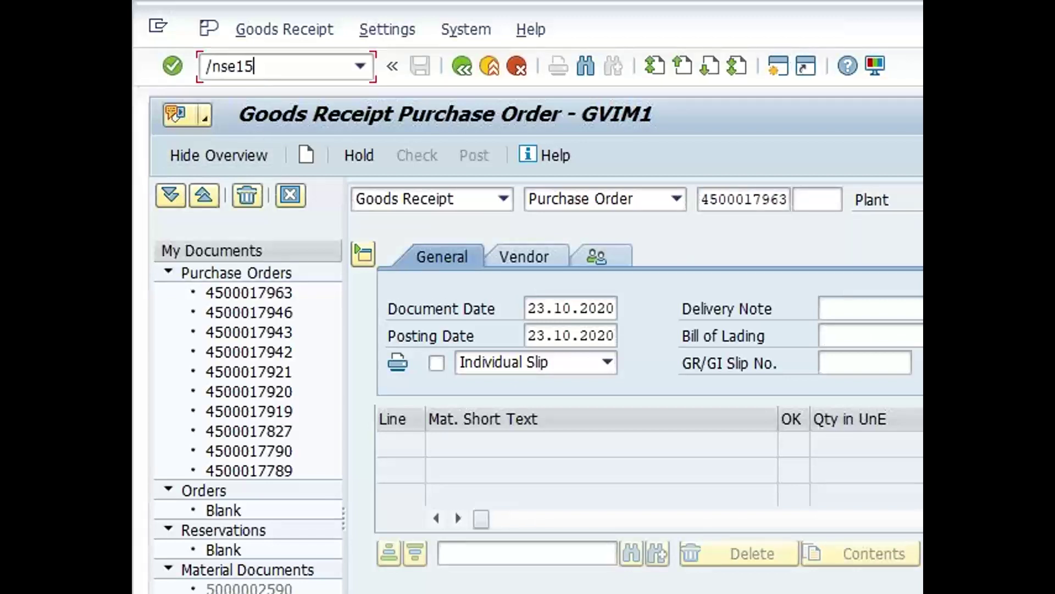
key(BackSpace)
text(6)
key(Return)
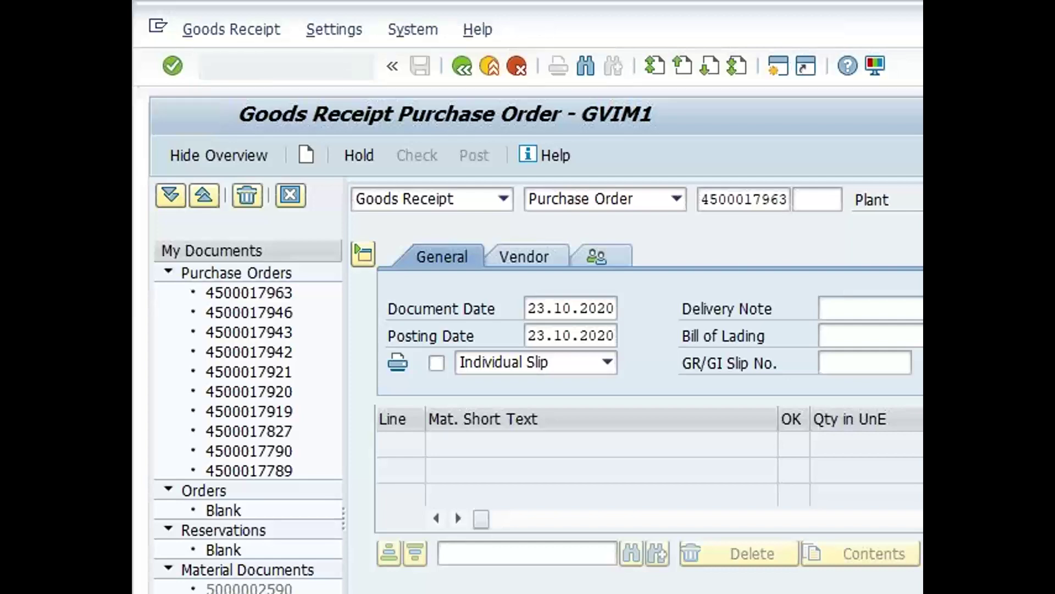
List table EKKO entries filtered to the date 23.10.2020
key(BackSpace)
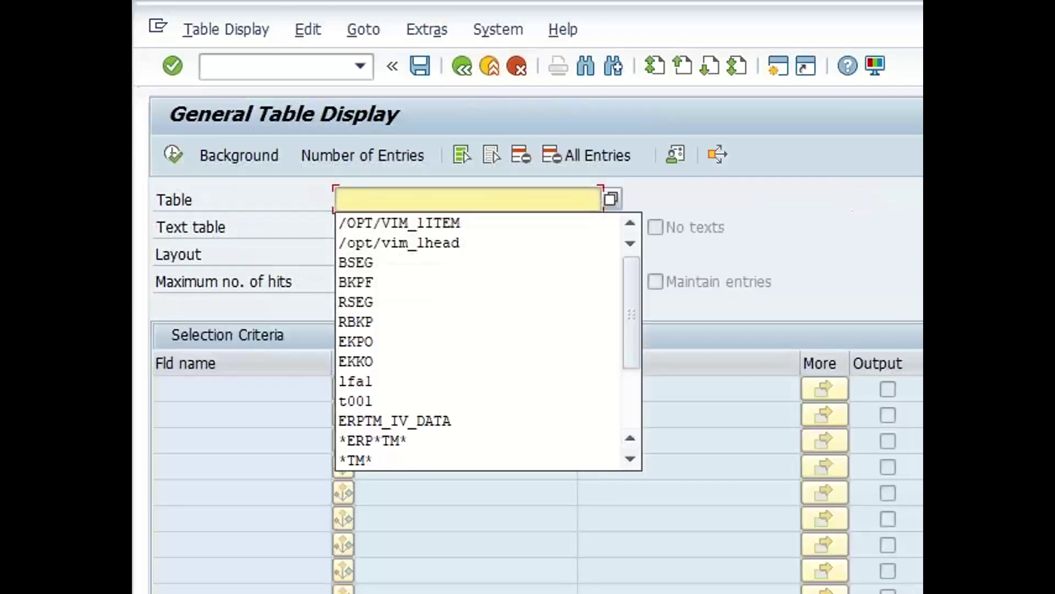
text(ekko)
key(Return)
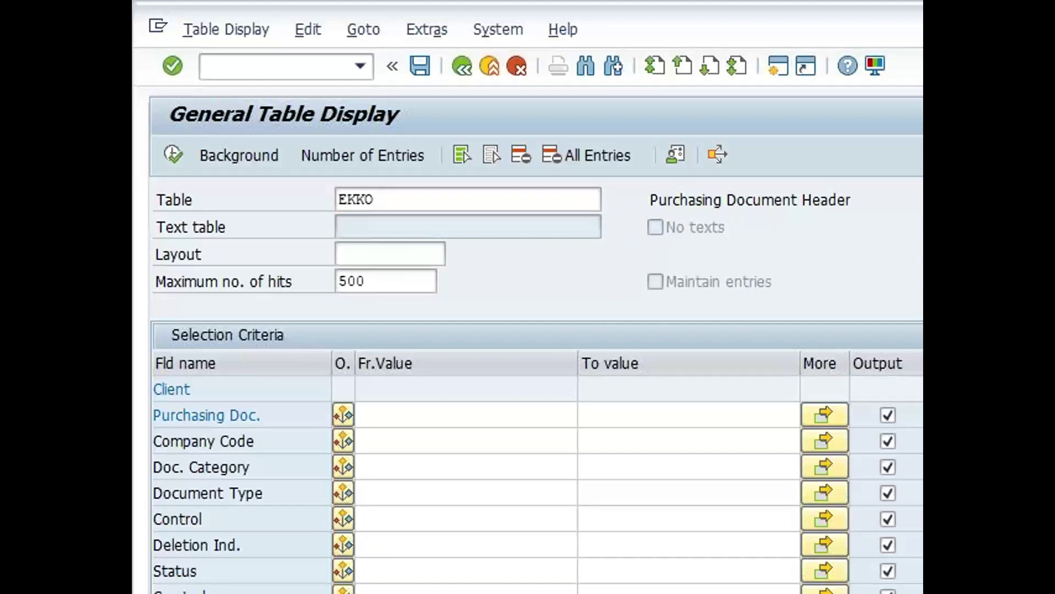
click(415, 592)
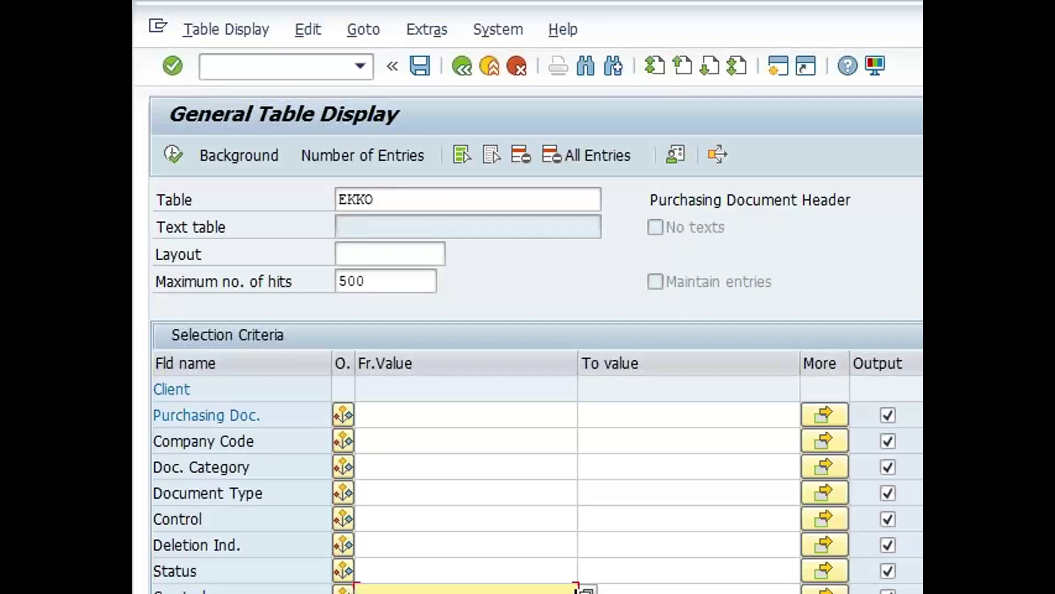
click(587, 591)
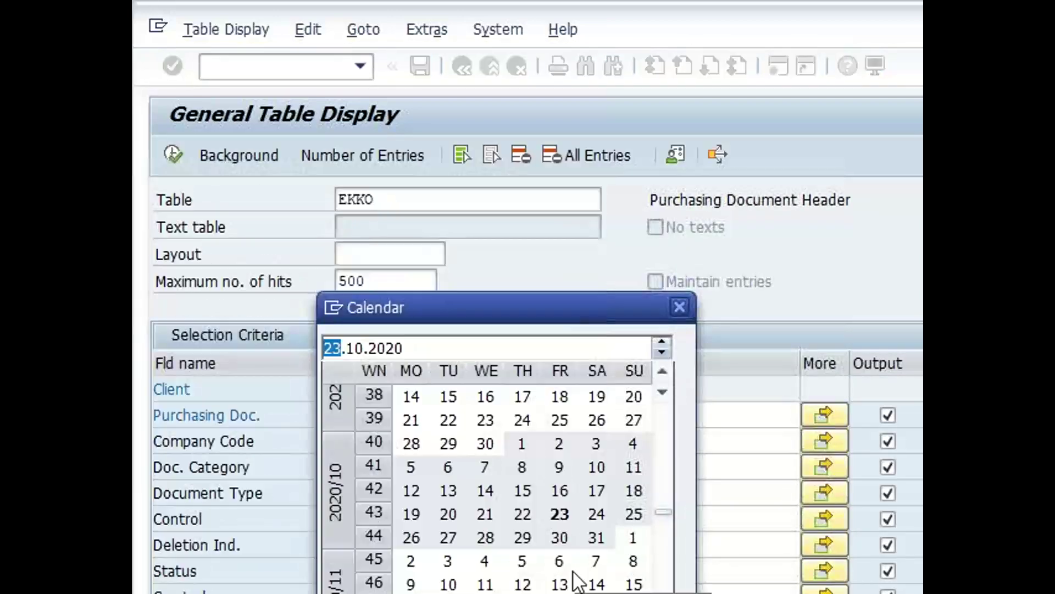
double_click(559, 514)
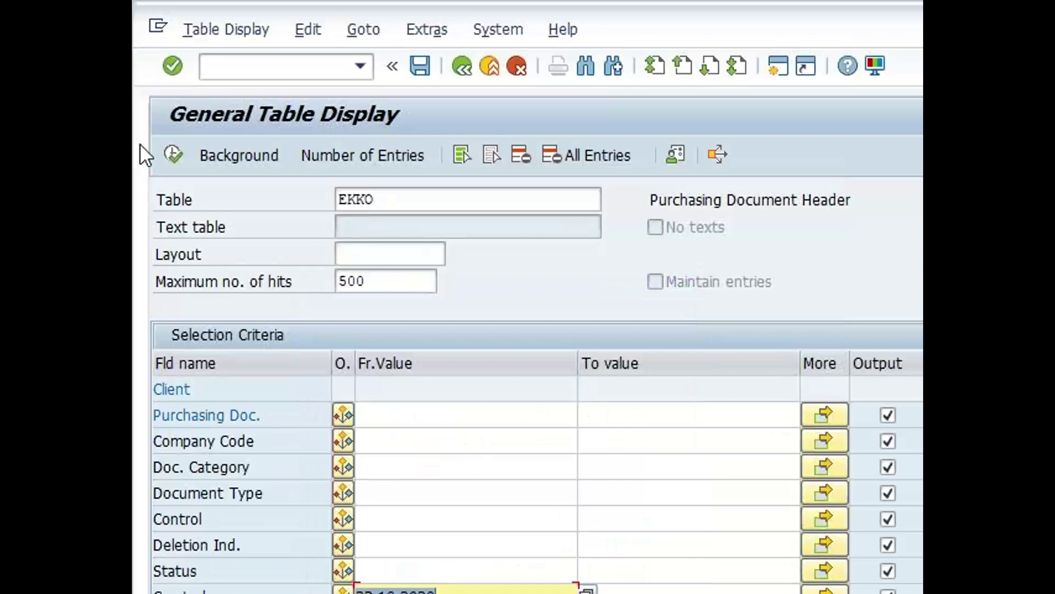
click(173, 156)
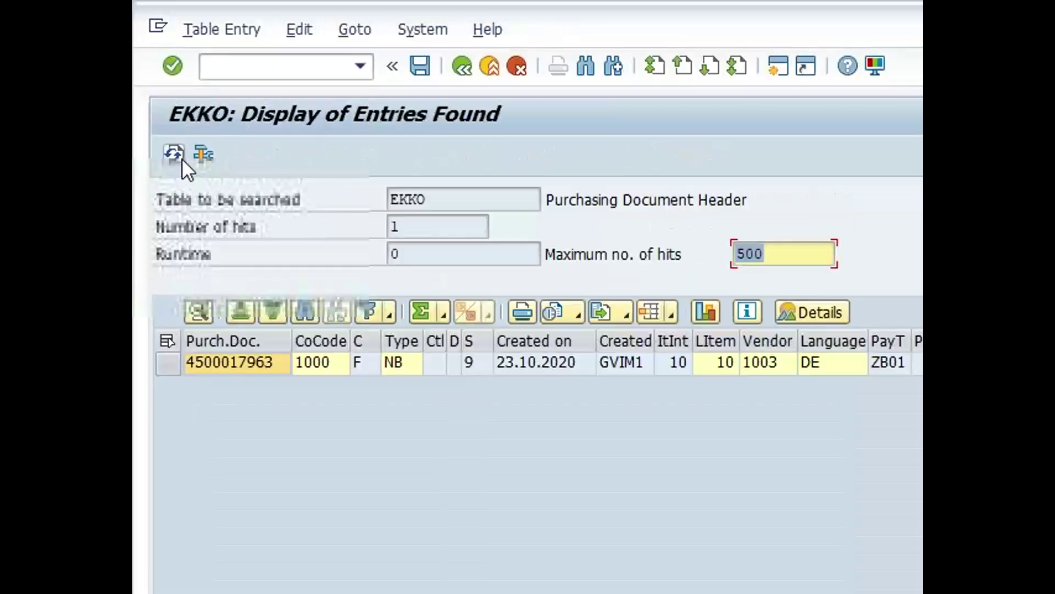
right_click(235, 364)
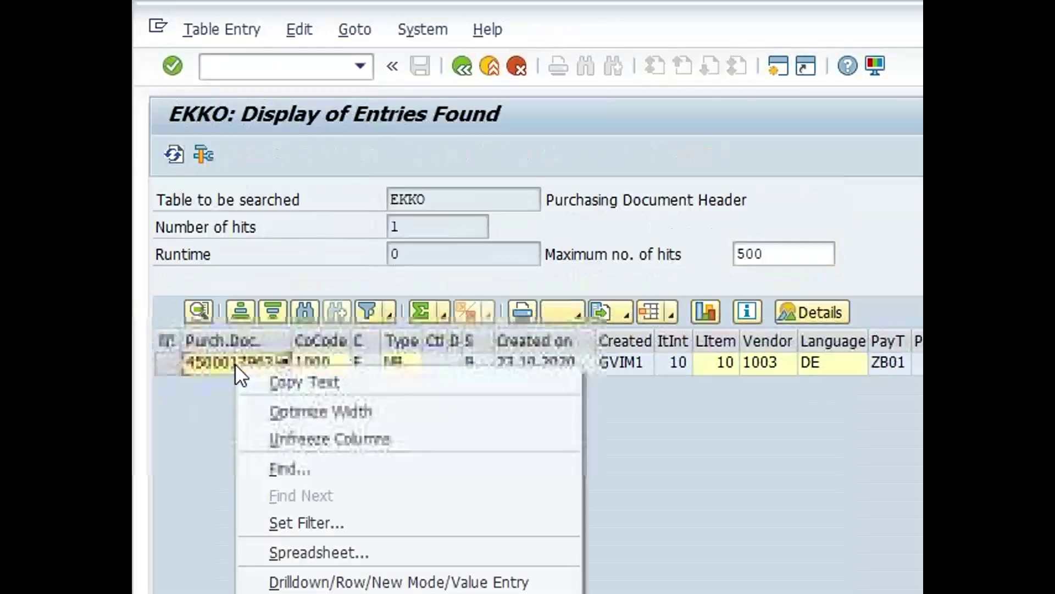
click(289, 379)
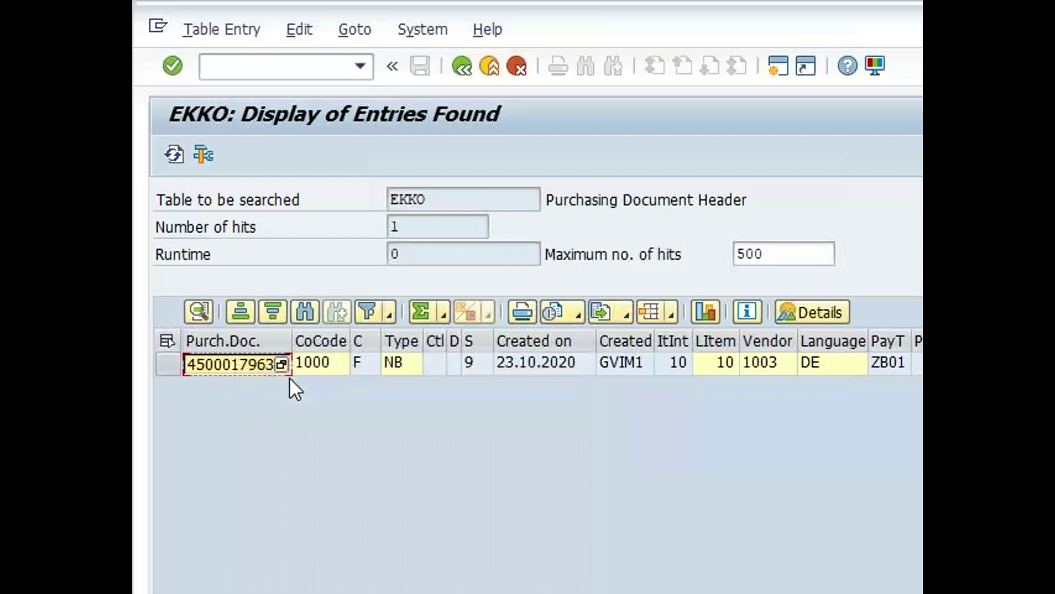
click(308, 68)
text(/)
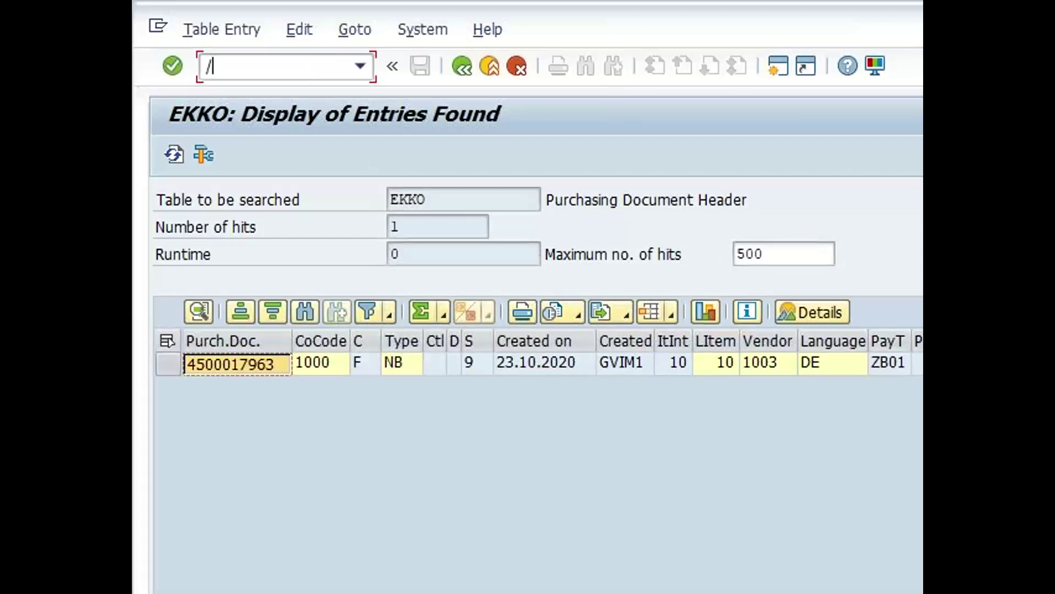
text(nme23n)
key(Return)
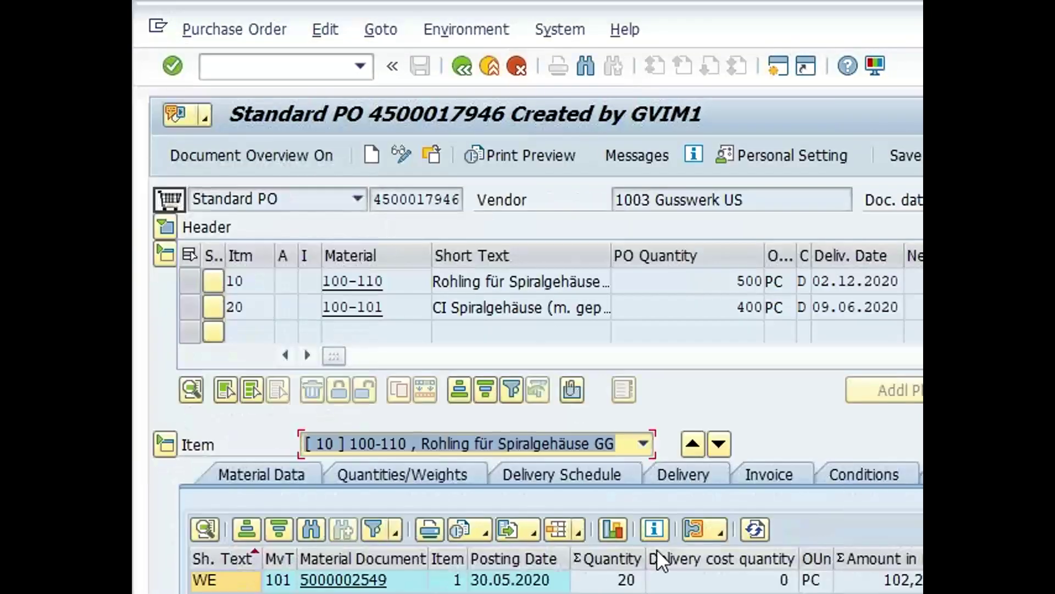
click(432, 155)
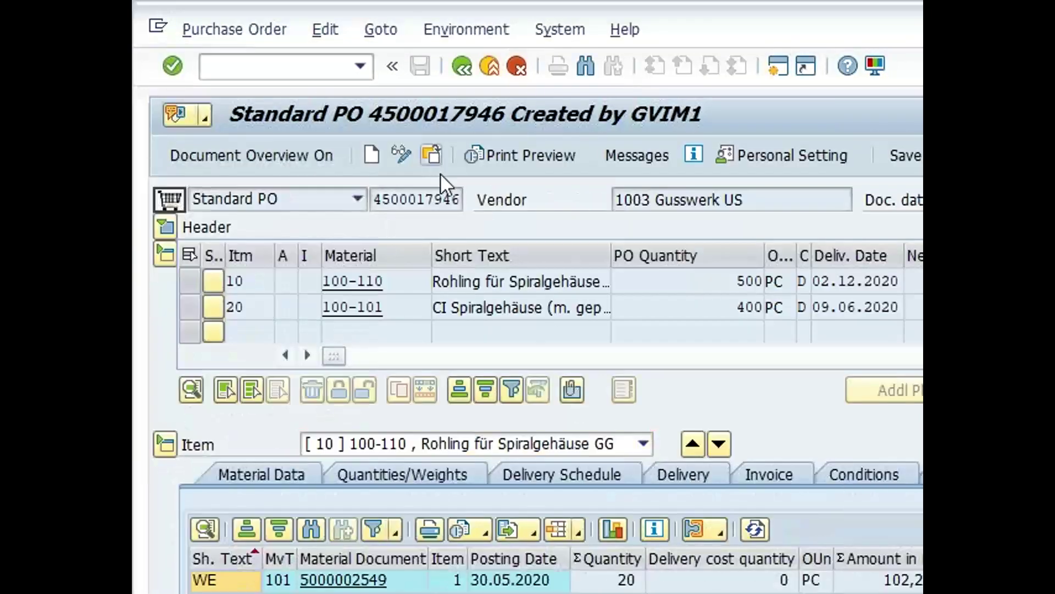
key(ctrl+v)
click(421, 449)
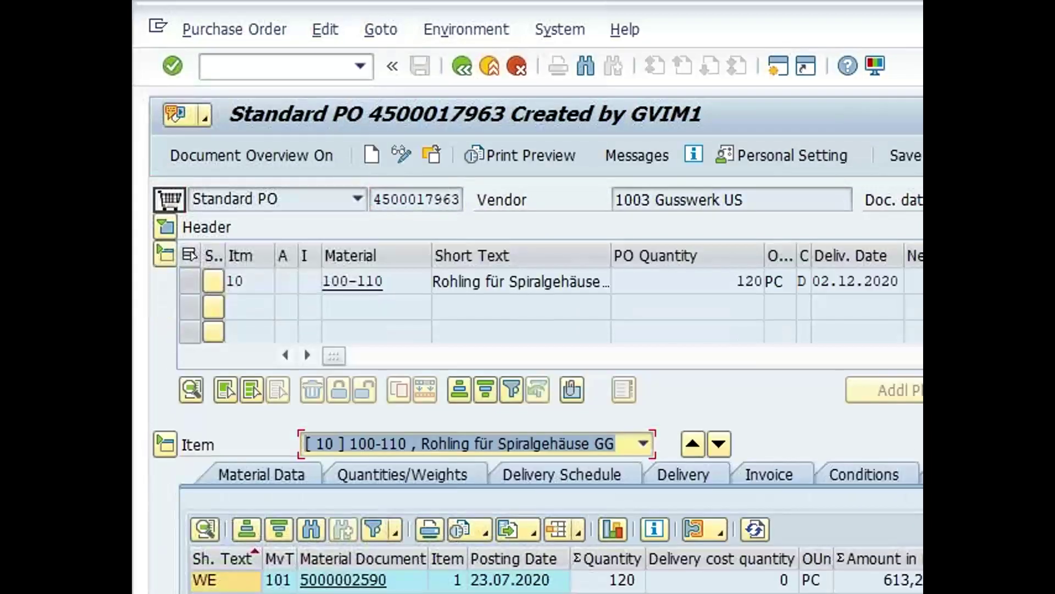
click(503, 587)
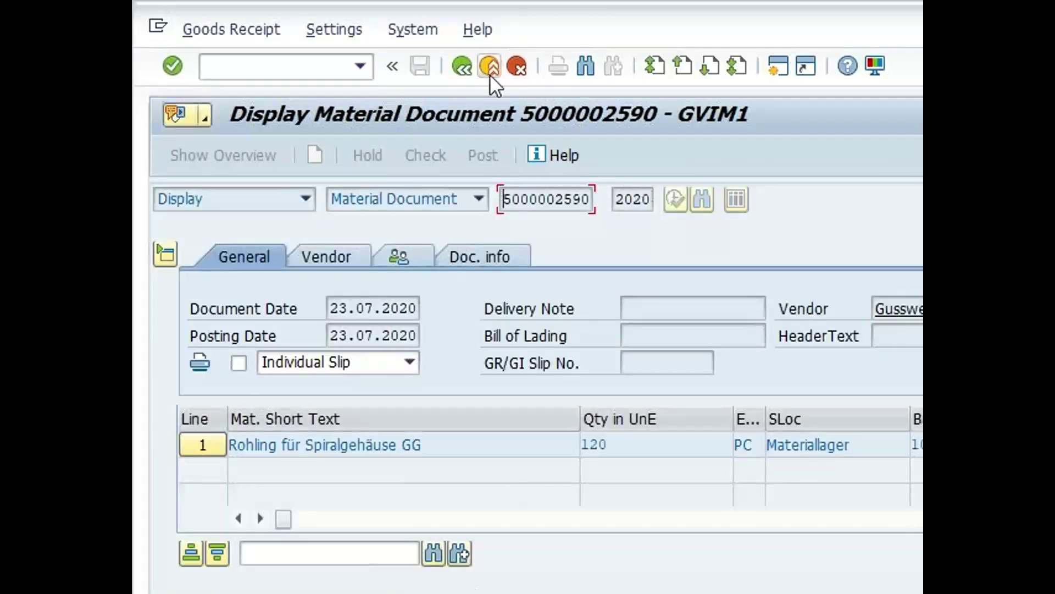
click(490, 74)
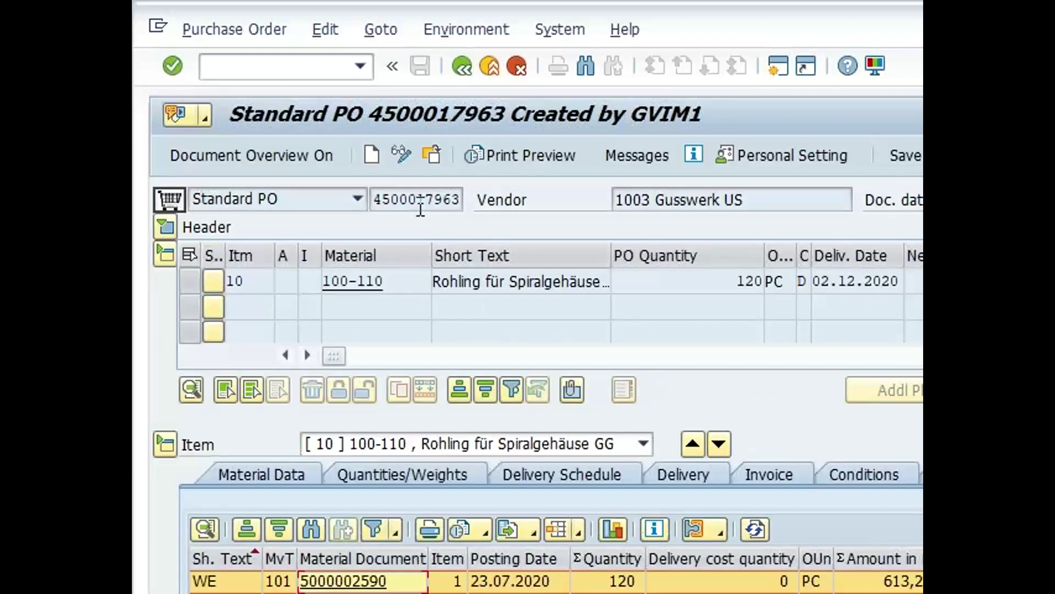
Select the PO number and enter /n/opt/vim_7ax2 in the command field
drag(372, 199, 464, 201)
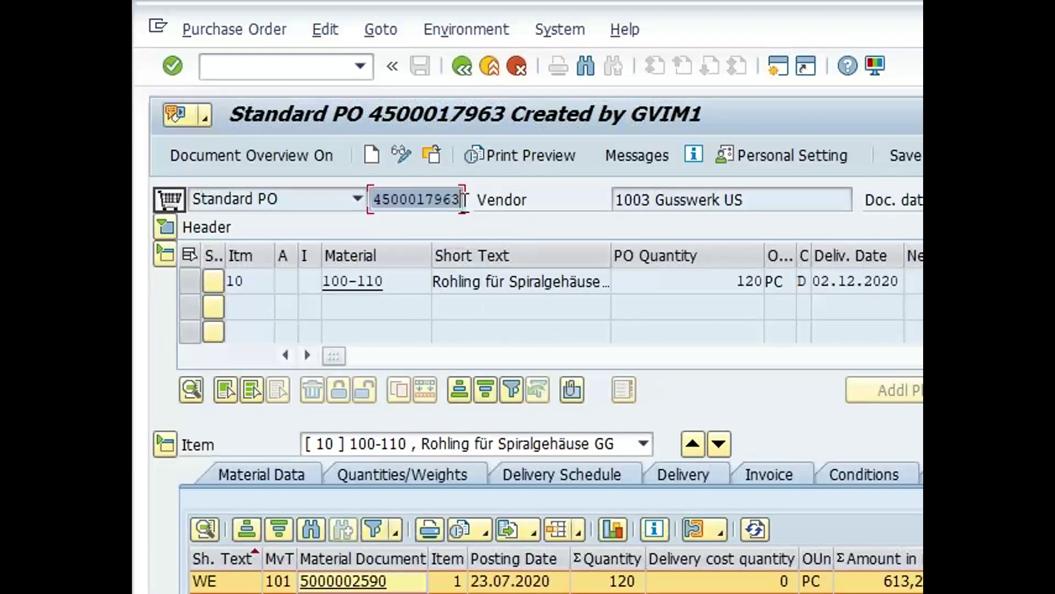
click(464, 201)
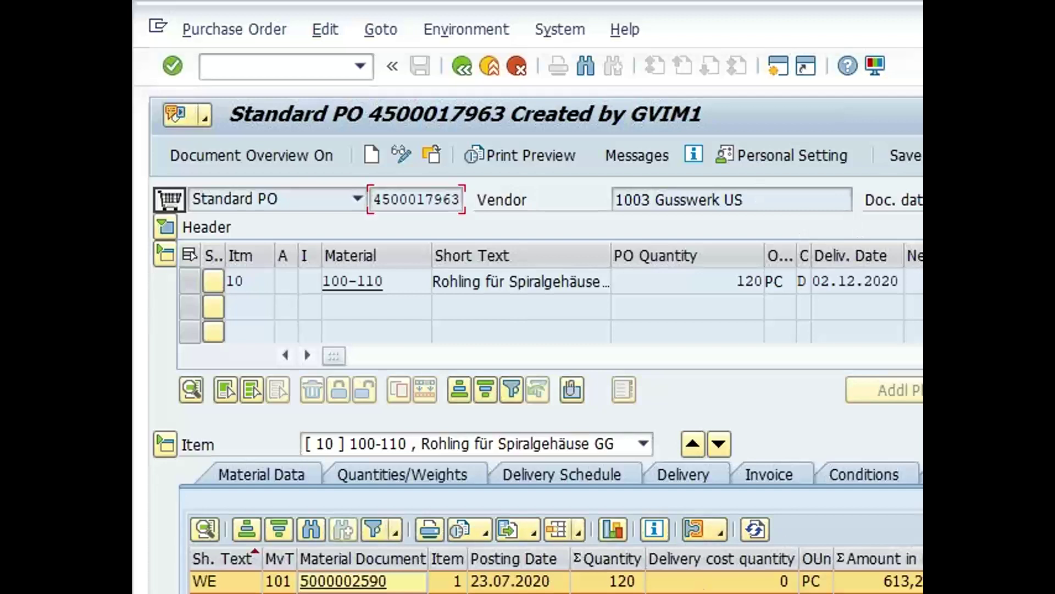
click(250, 73)
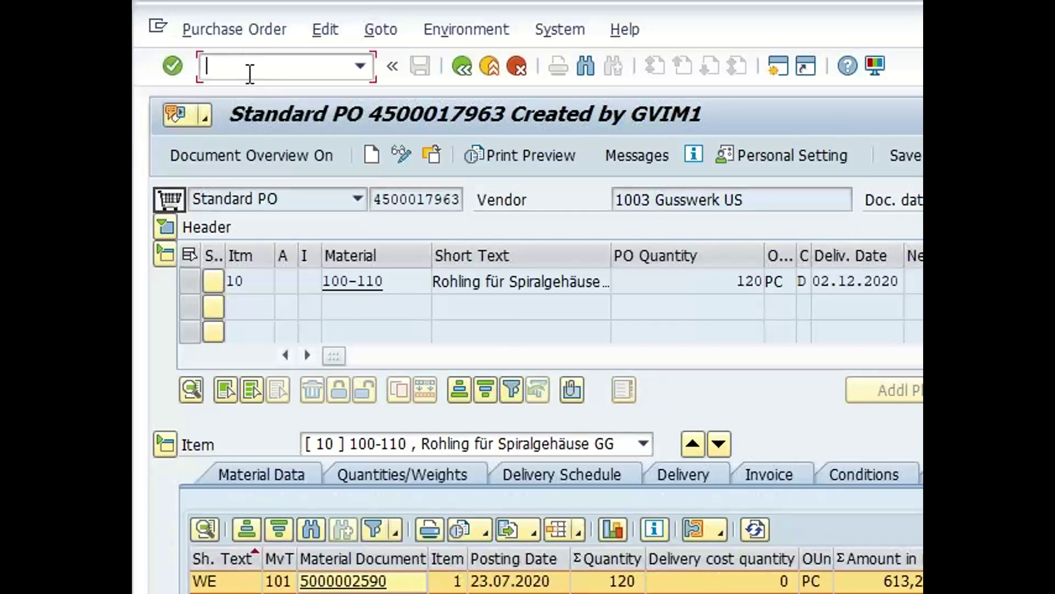
text(/n/opt/vim_7ax2)
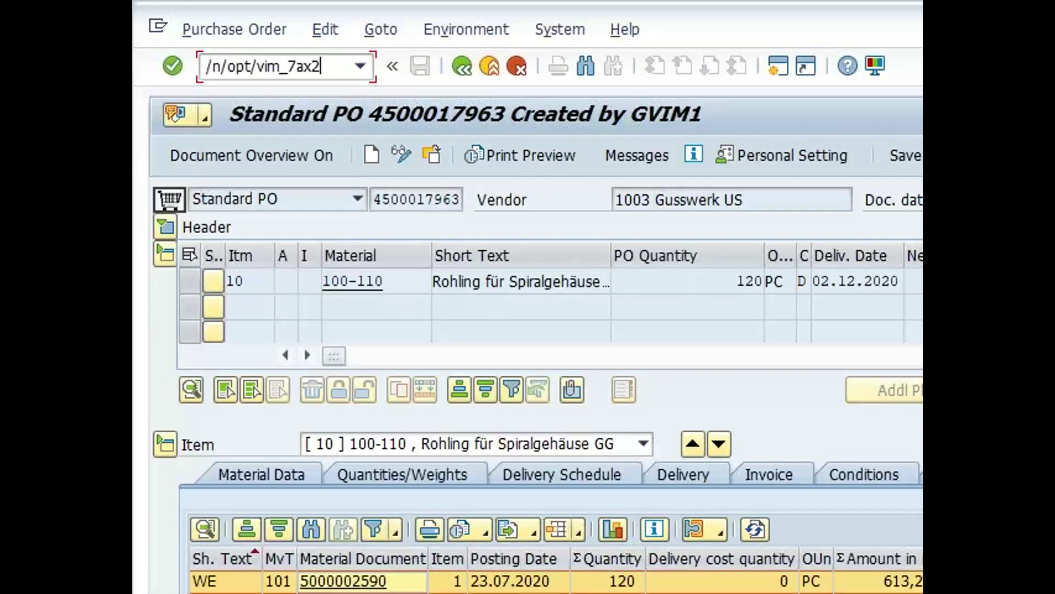
In the OCR test workbench, set archive Z1 and vendor reference 7AM0123213
key(Return)
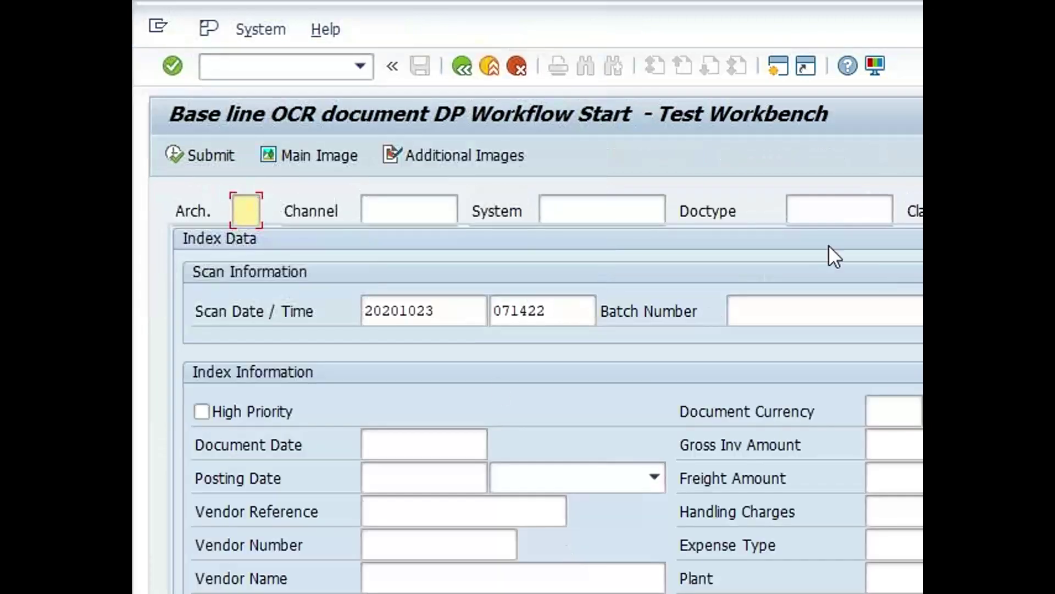
click(245, 210)
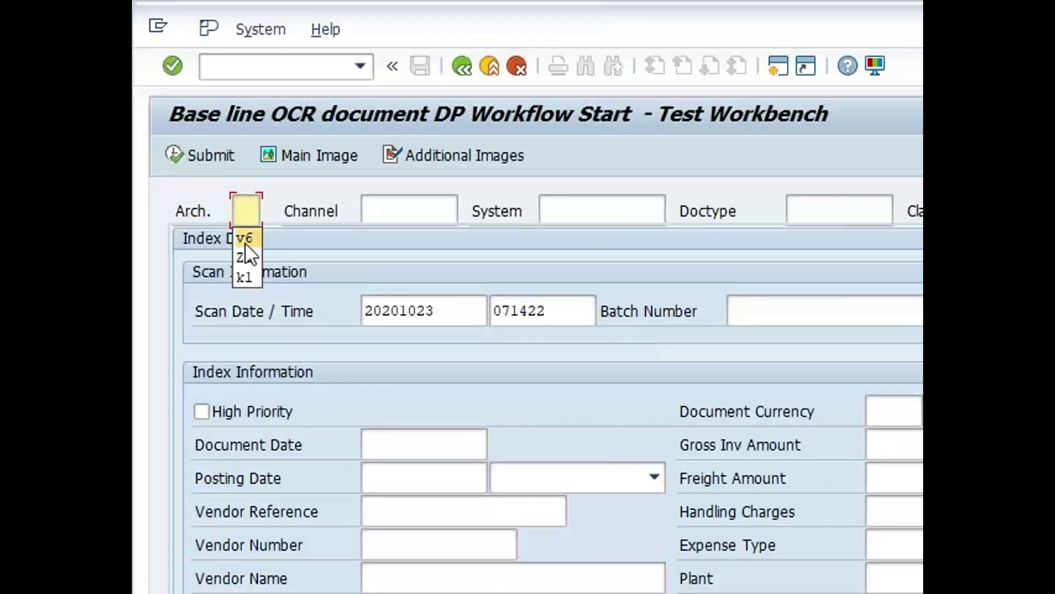
click(247, 256)
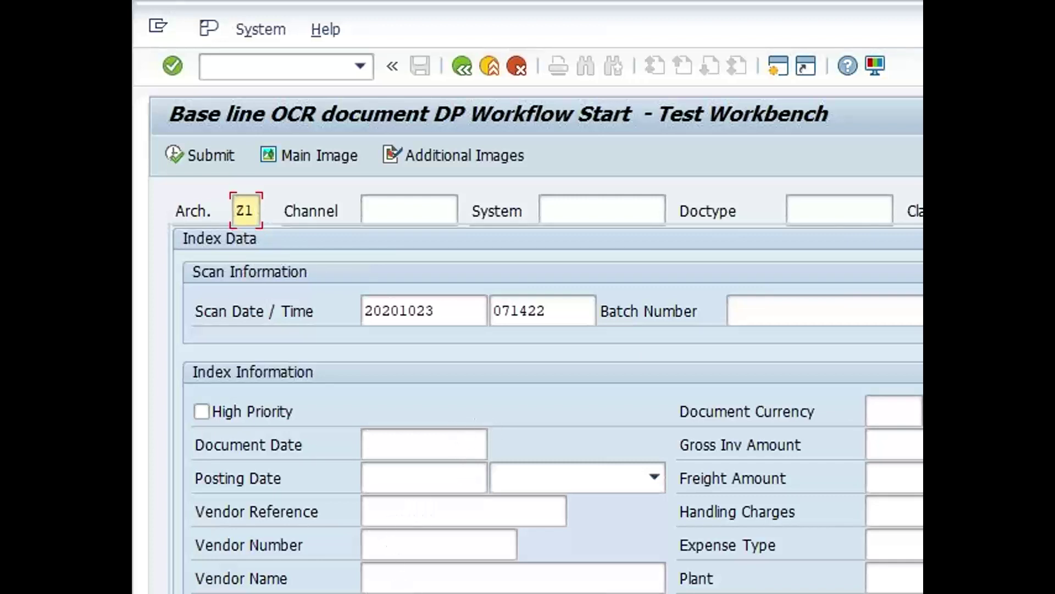
click(396, 593)
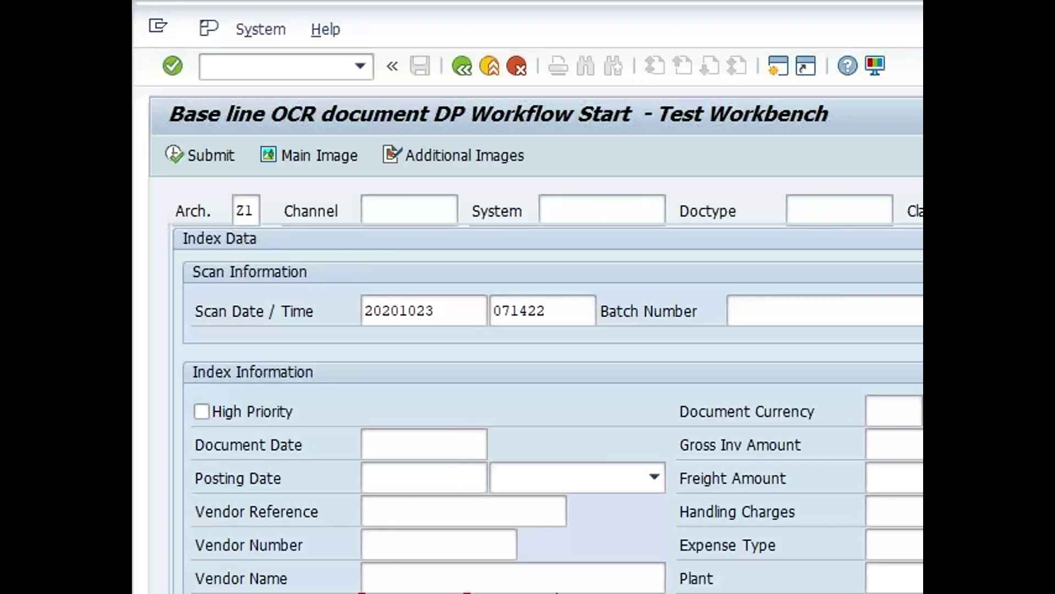
click(416, 508)
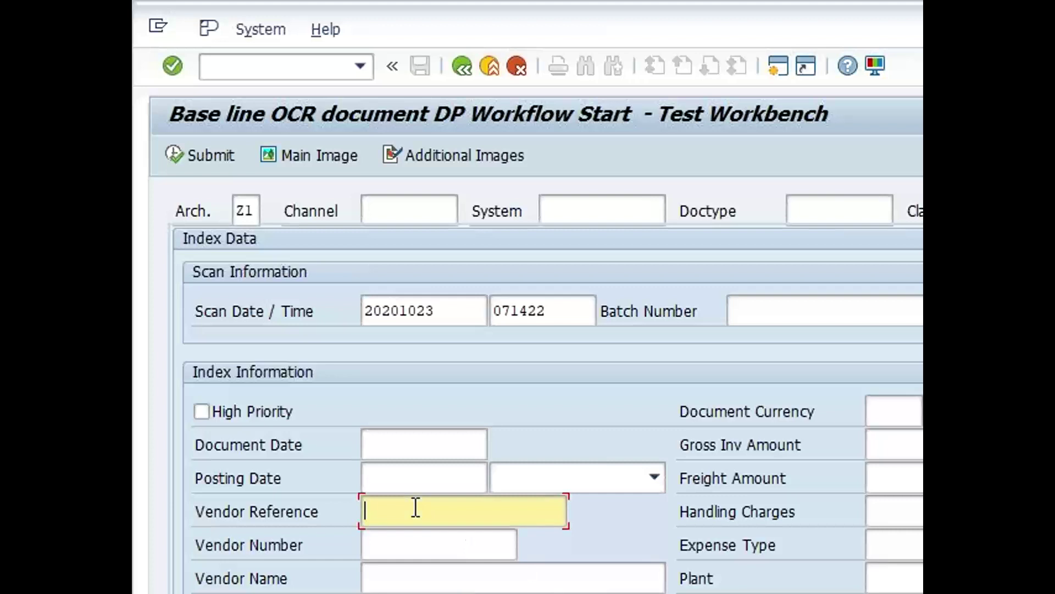
text(7AM0123213)
Submit with the WordPress invoice PDF from the Desktop, confirming document 552
click(181, 154)
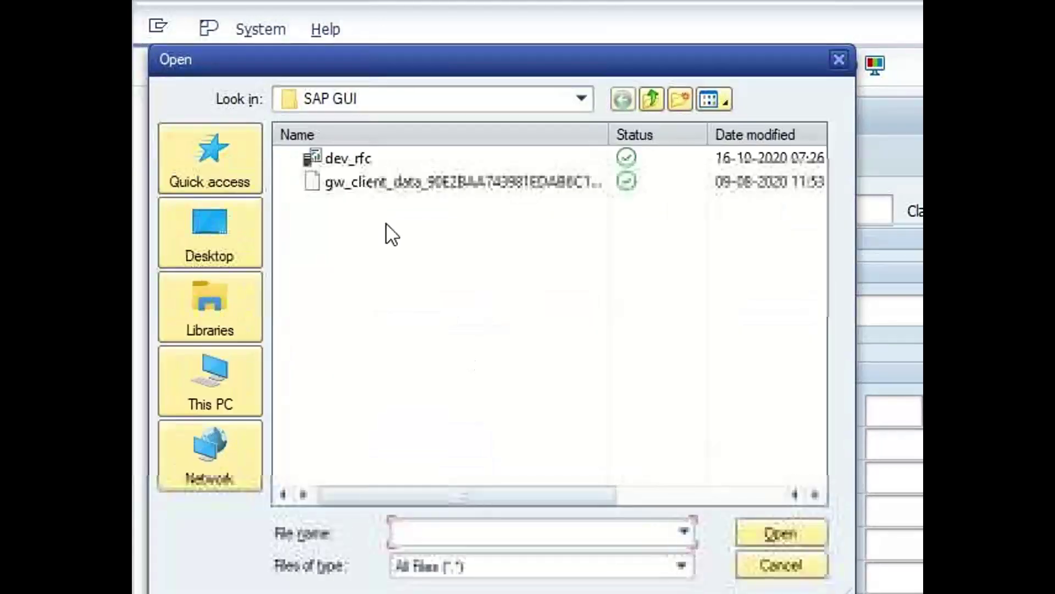
click(221, 246)
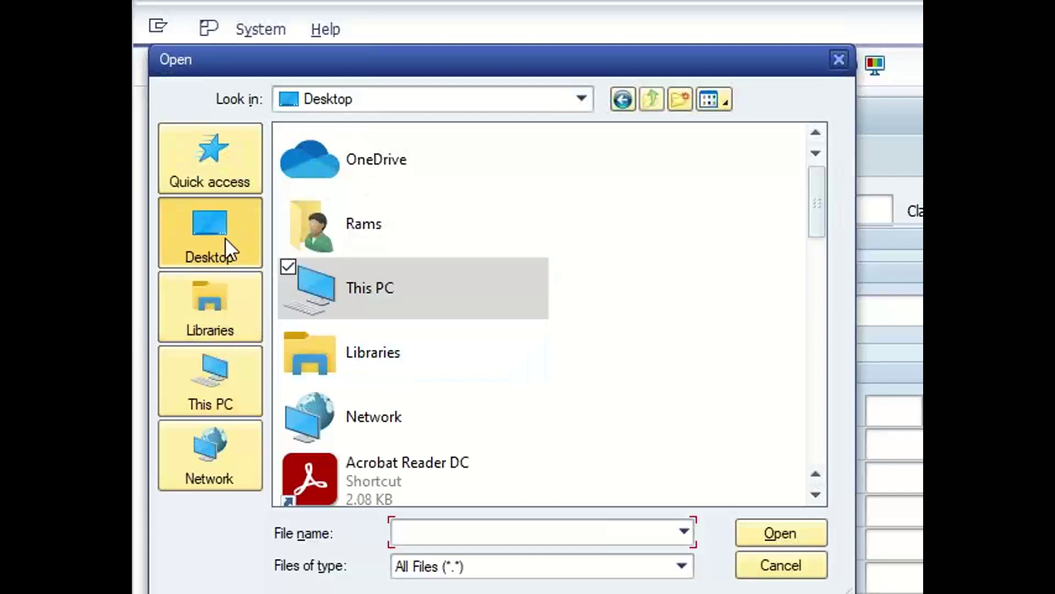
scroll(646, 338, down, 5)
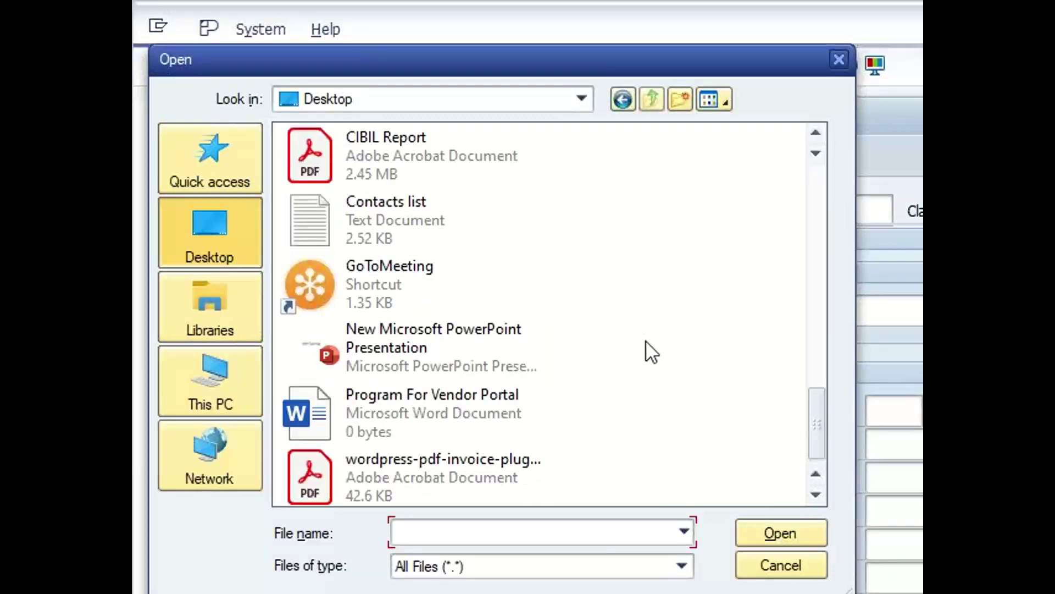
double_click(463, 480)
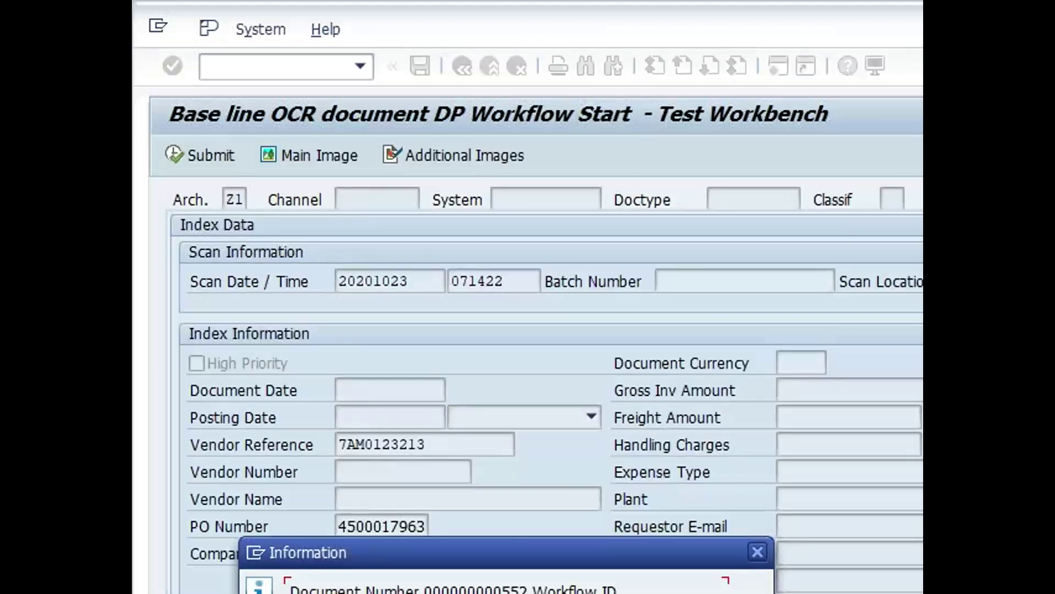
key(Return)
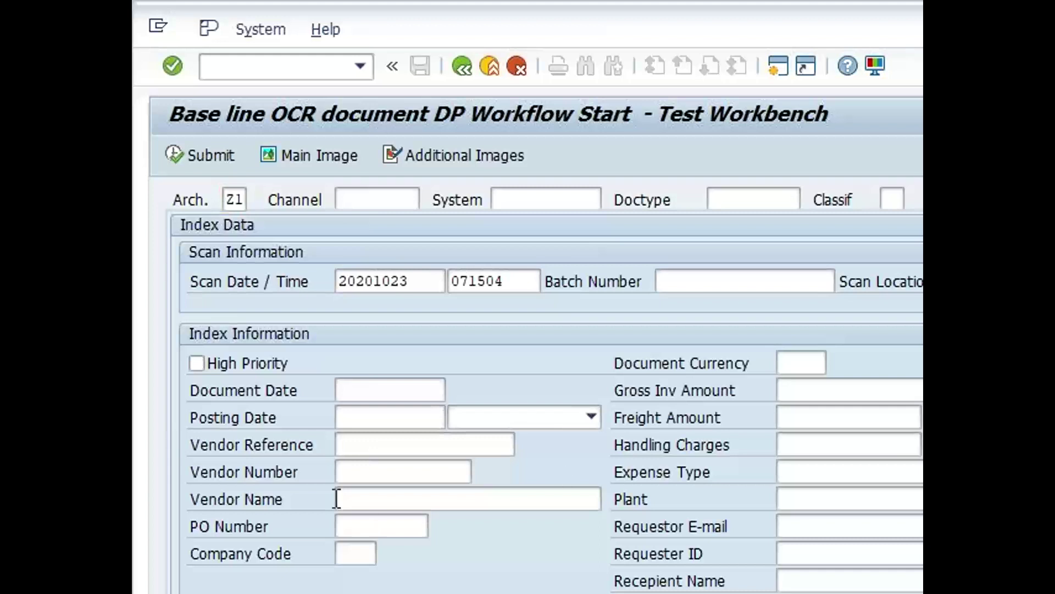
click(376, 525)
key(ctrl+v)
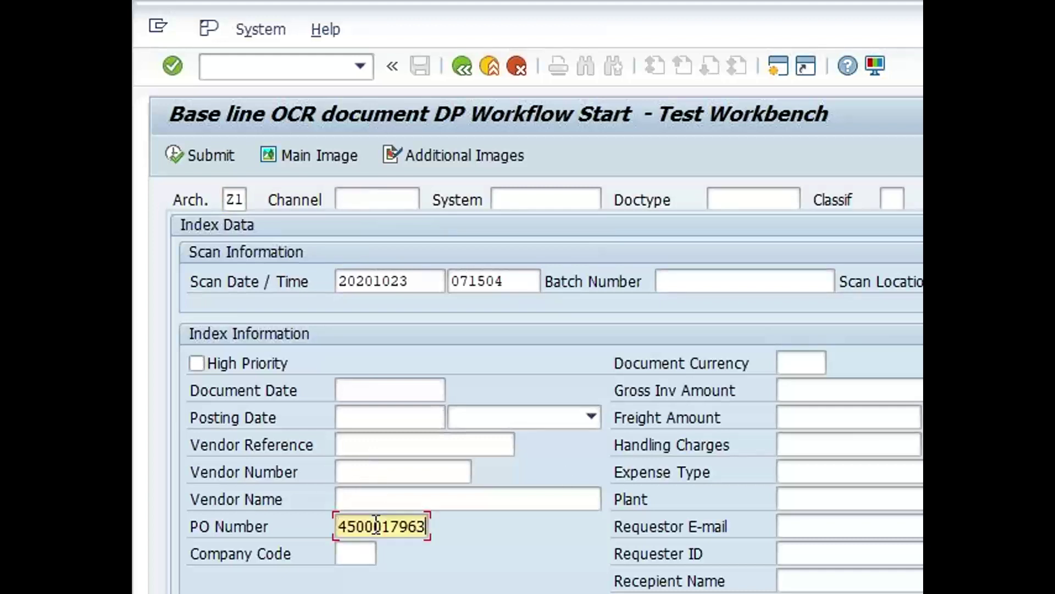
click(388, 443)
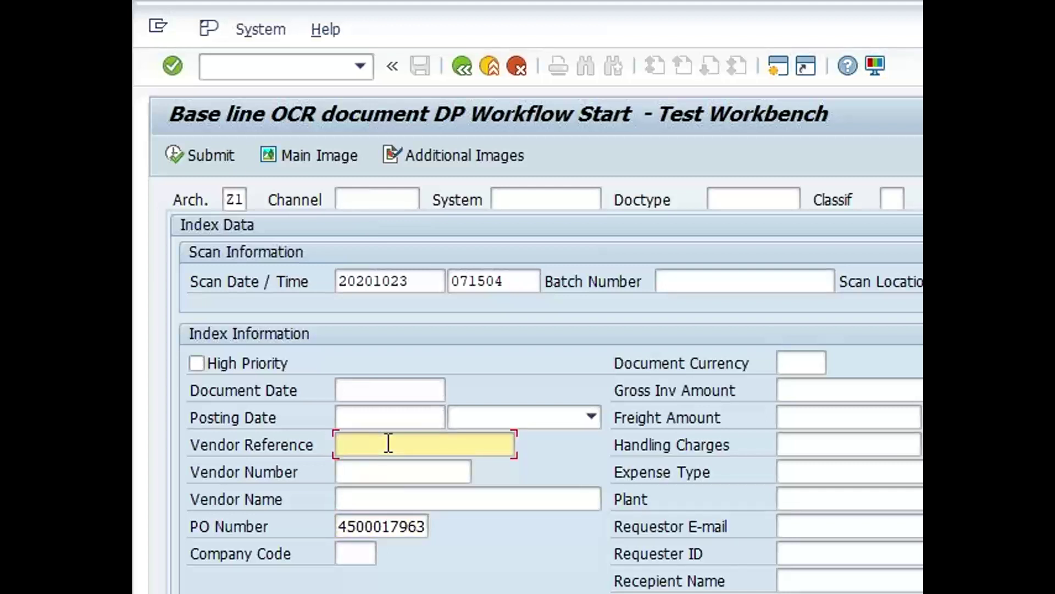
text(81212773)
click(210, 154)
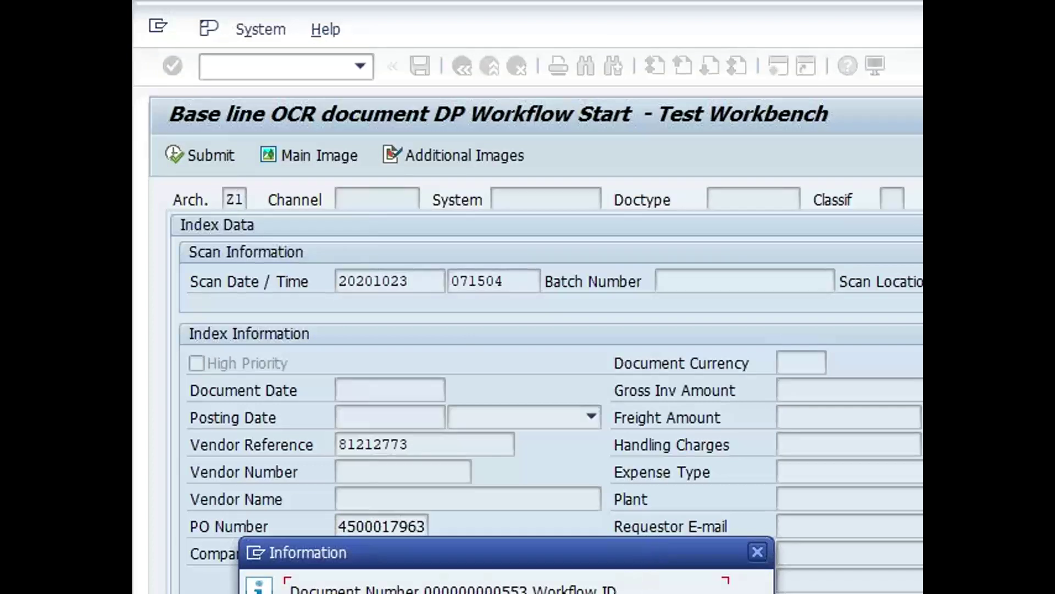
key(Return)
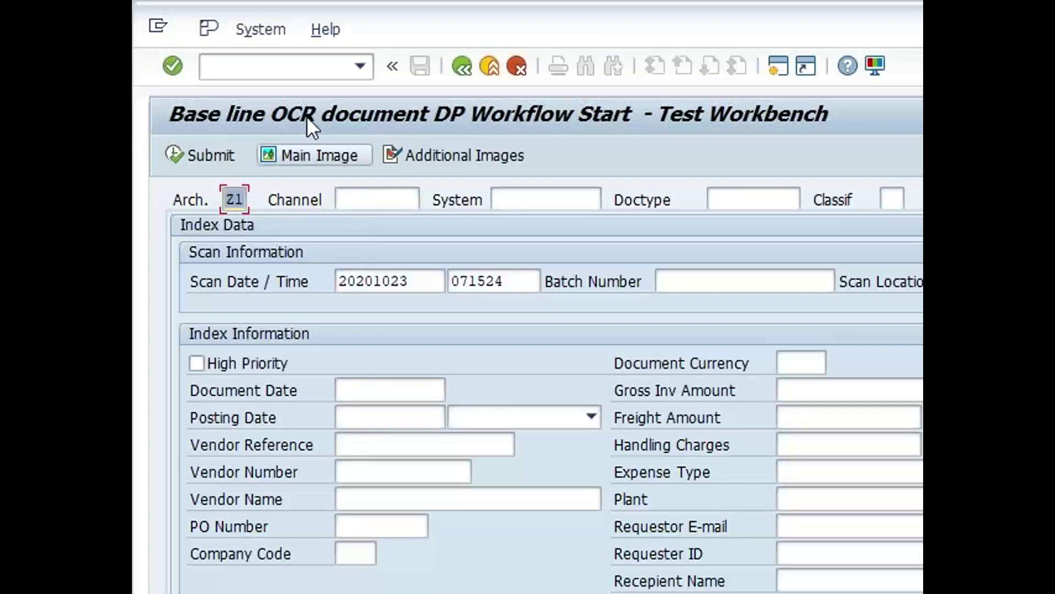
click(251, 68)
Run /N/OPT/VIM_VA2 for document processing numbers 553 and 552
text(/N/)
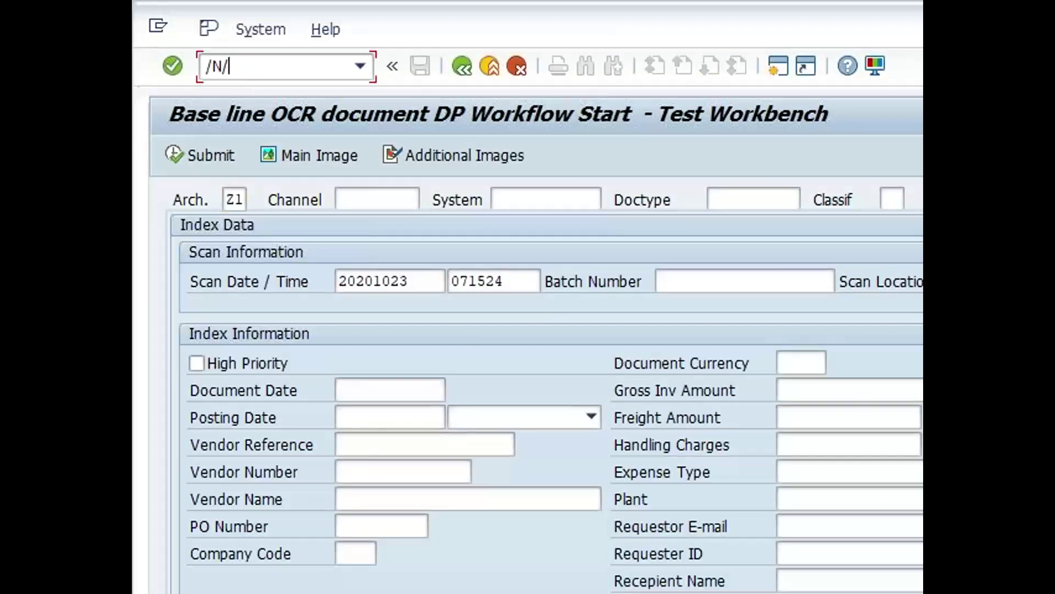
text(OPT/VIM_V)
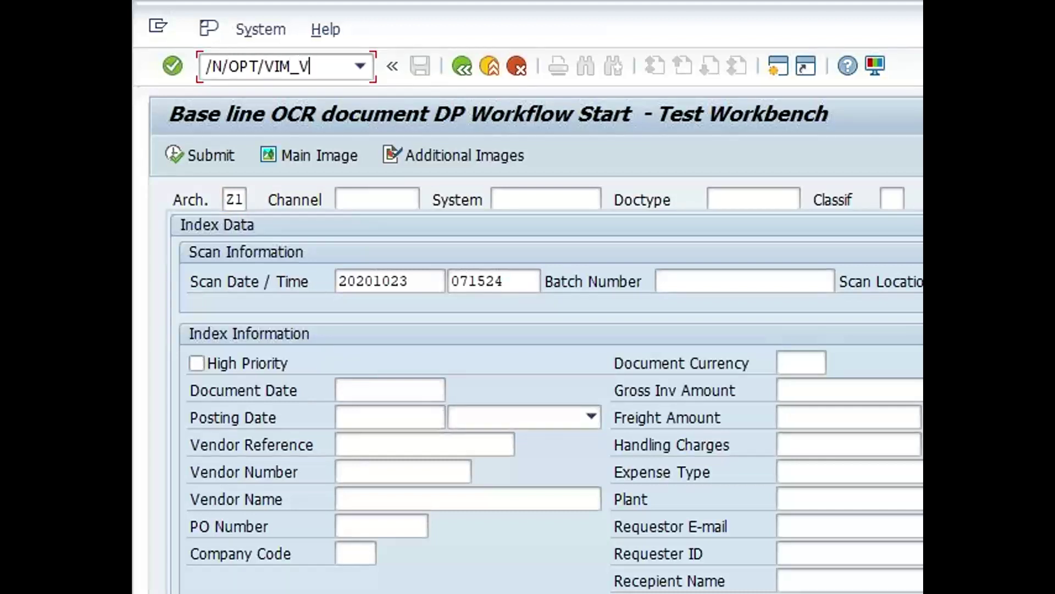
text(A2)
key(Return)
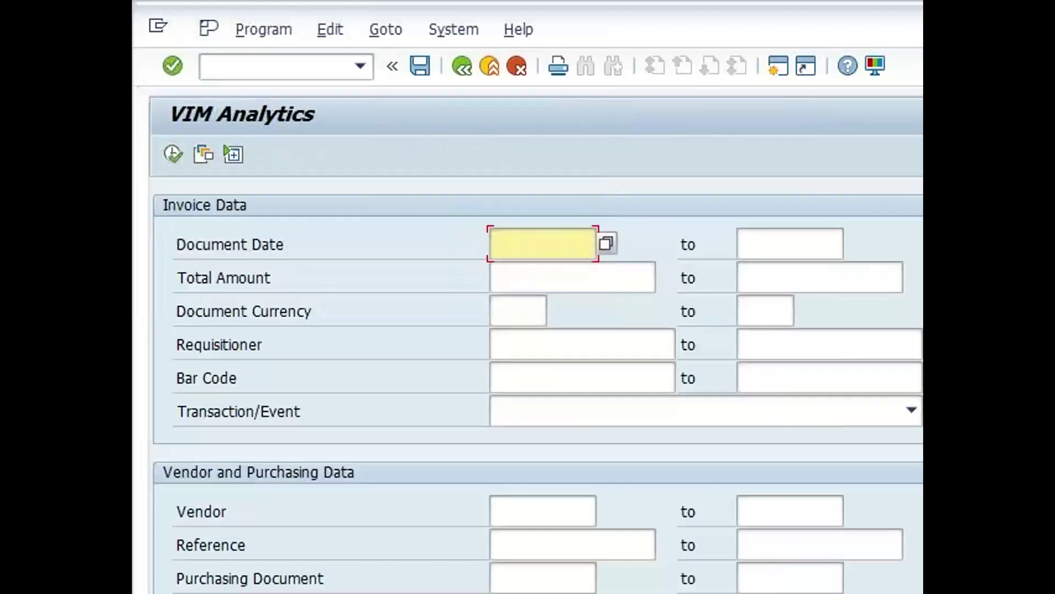
click(515, 592)
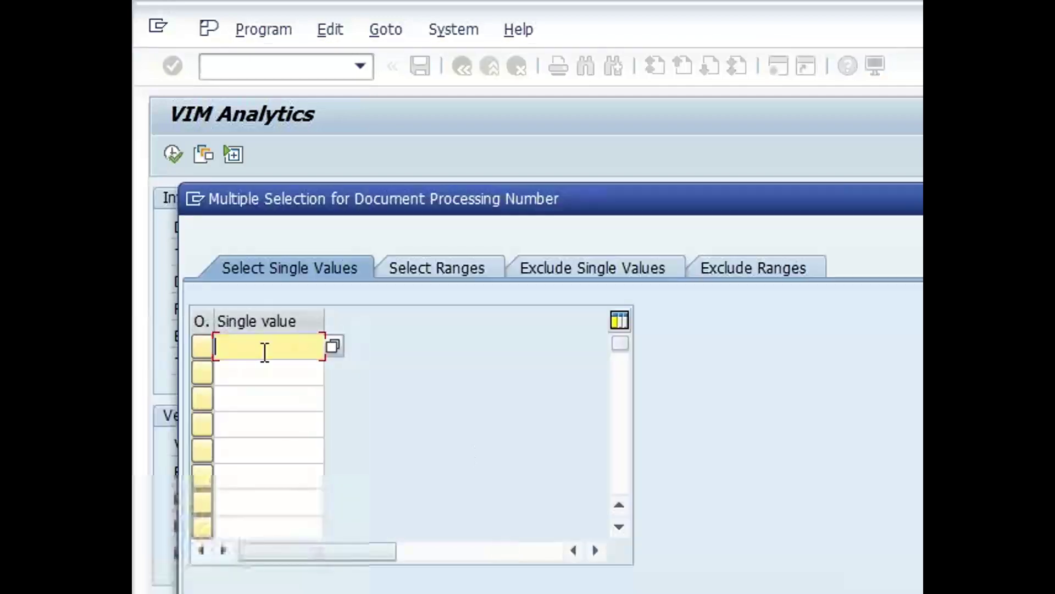
text(553)
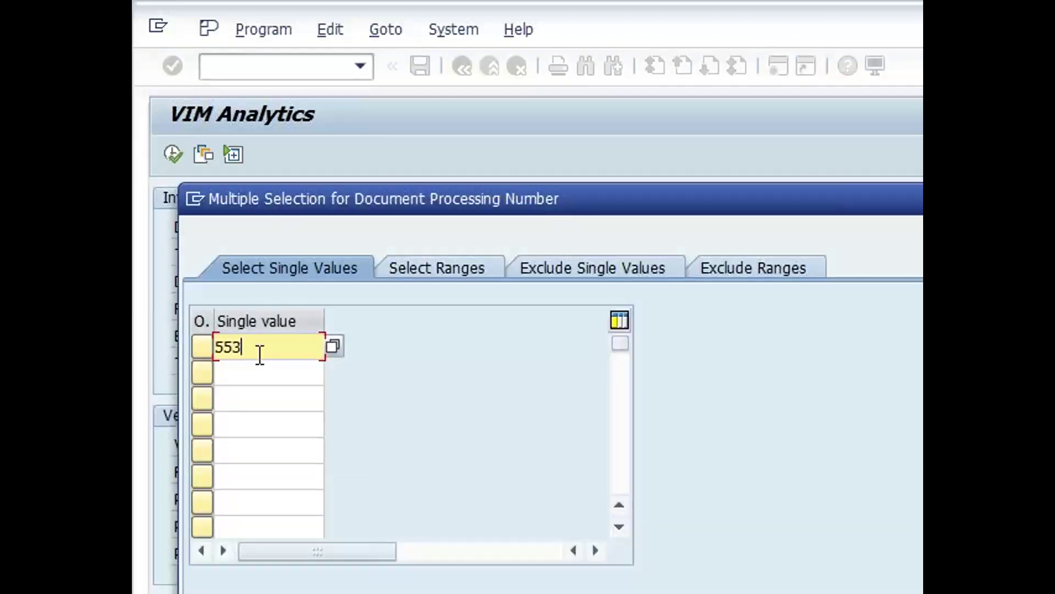
key(Down)
text(553)
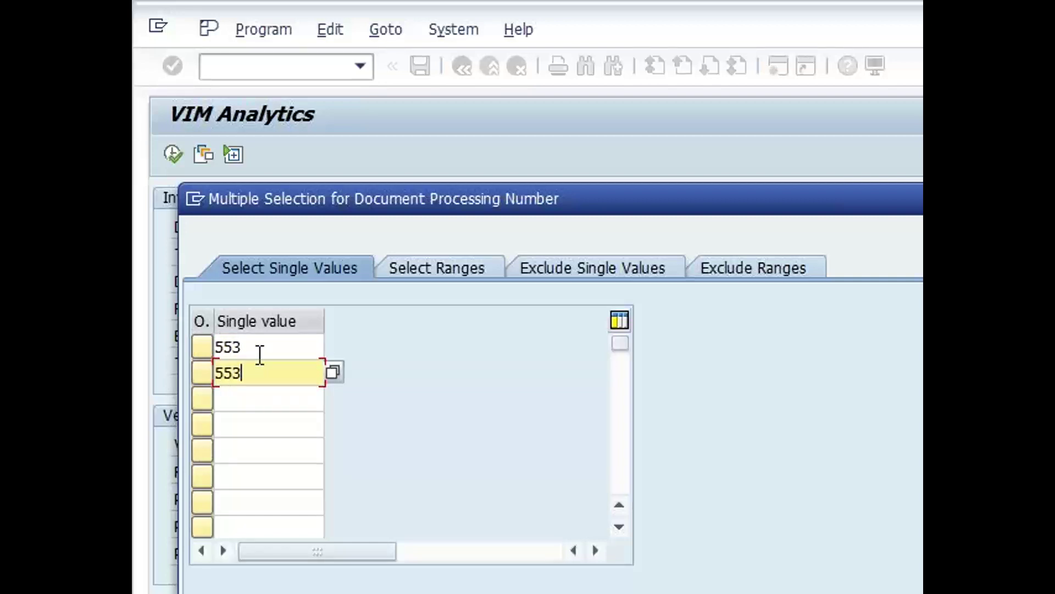
key(BackSpace)
text(2)
key(F8)
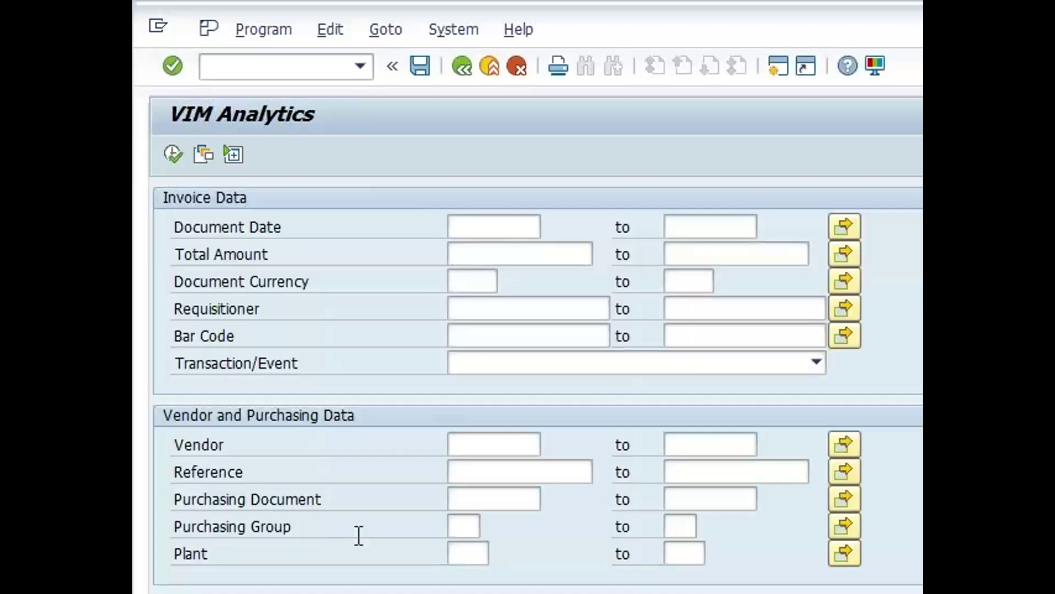
click(173, 155)
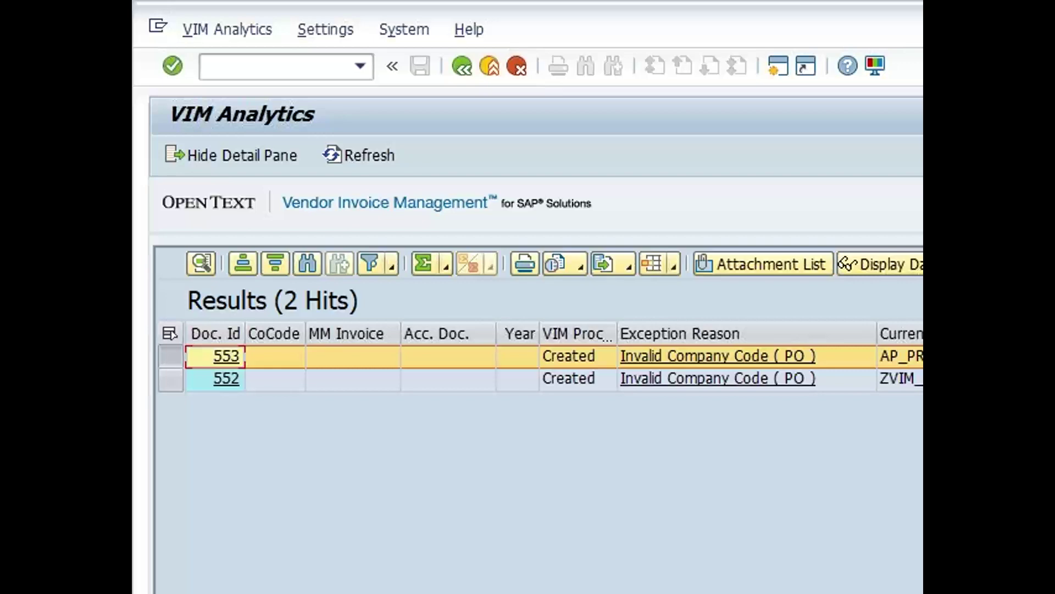
key(alt+Tab)
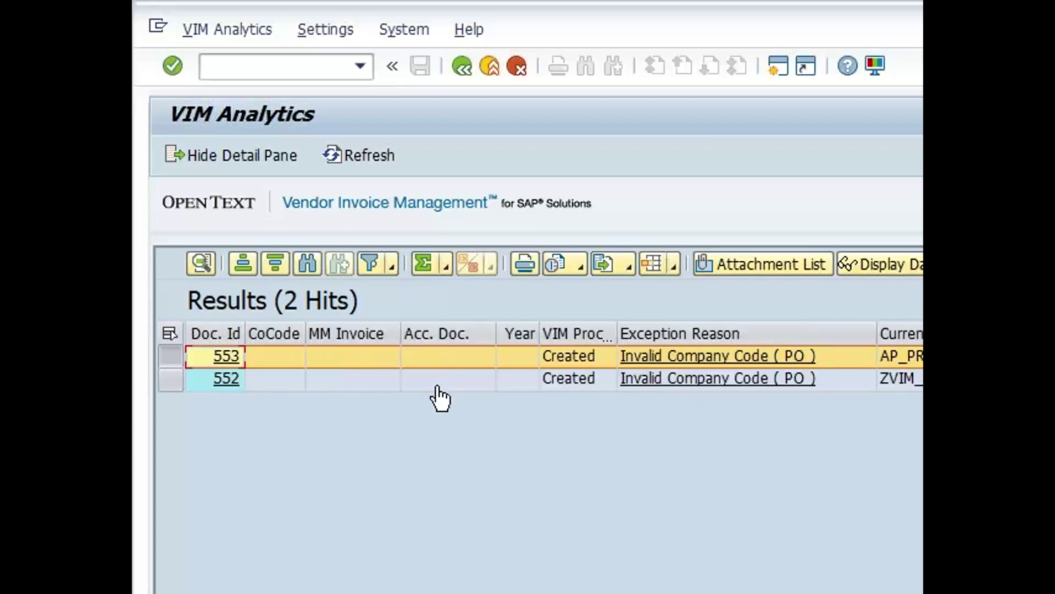
Place the DP Doc Typ column beside CoCode and compare ZPO_75 (553) with ZPO_7AM (552)
scroll(437, 386, right, 15)
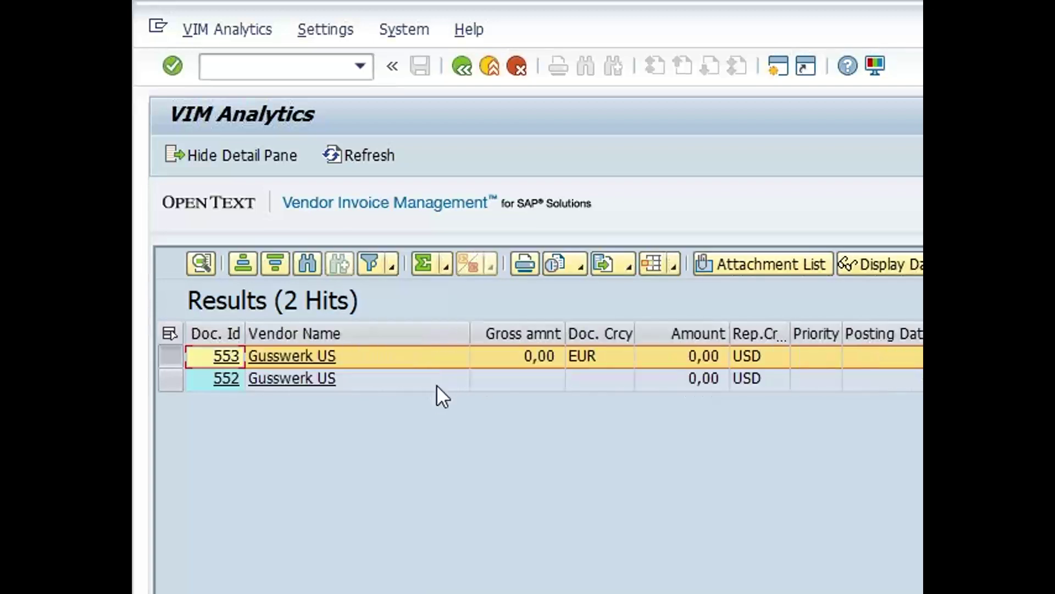
scroll(438, 386, right, 10)
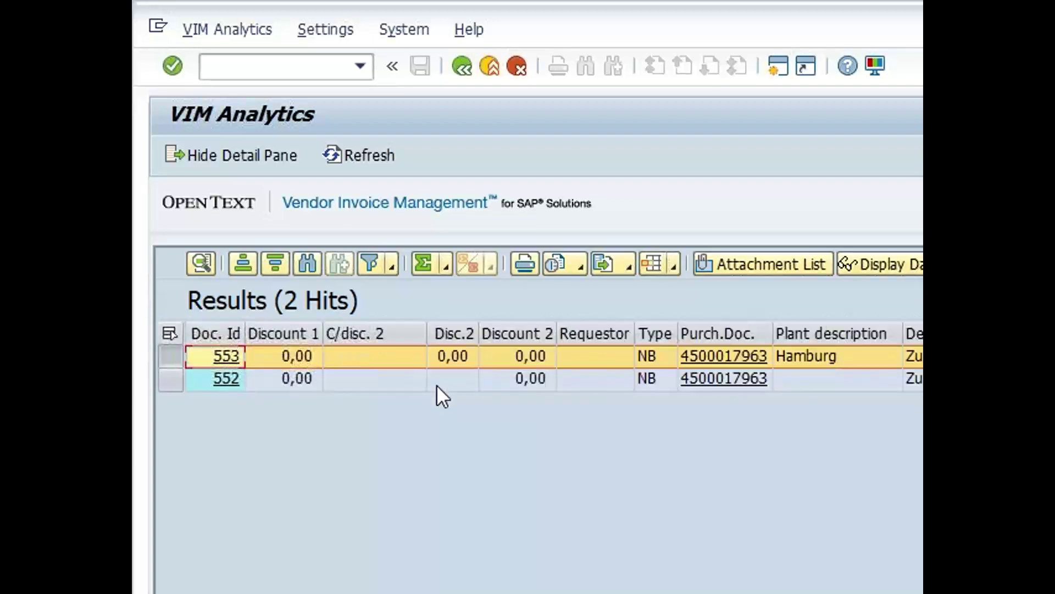
scroll(436, 384, right, 10)
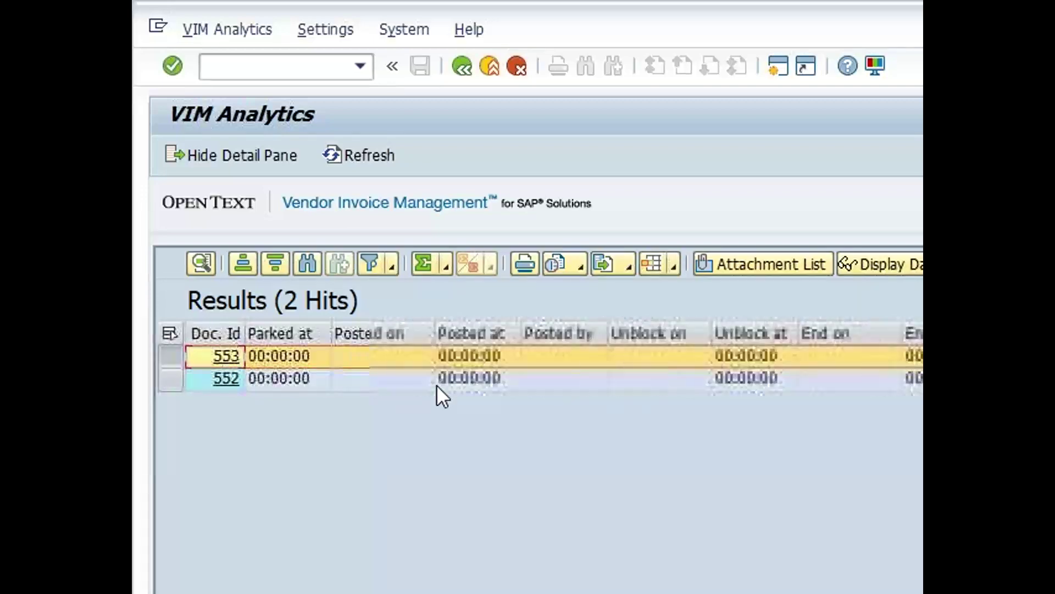
scroll(436, 384, left, 10)
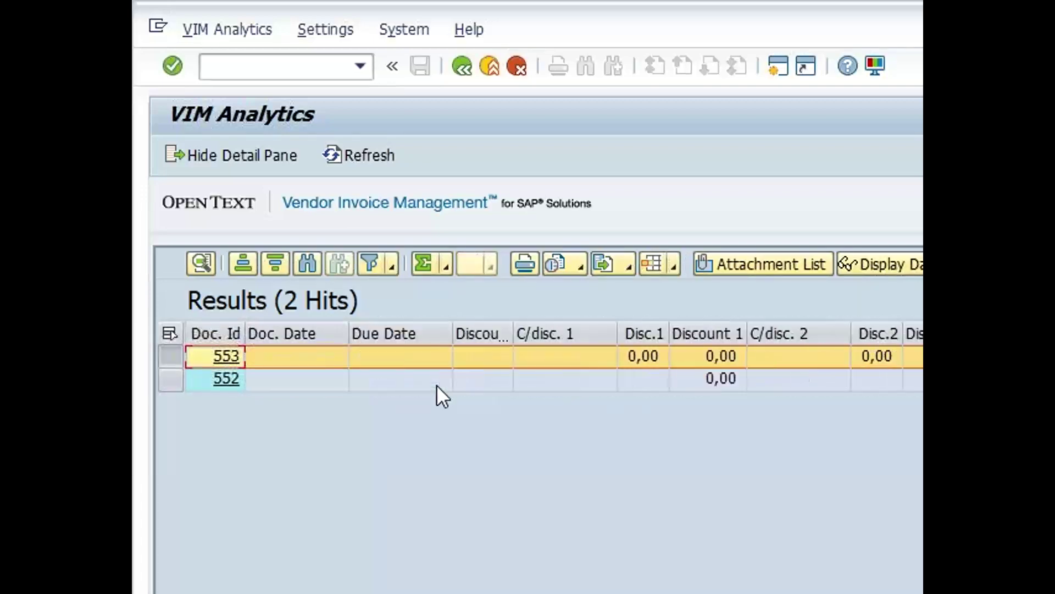
scroll(438, 387, left, 5)
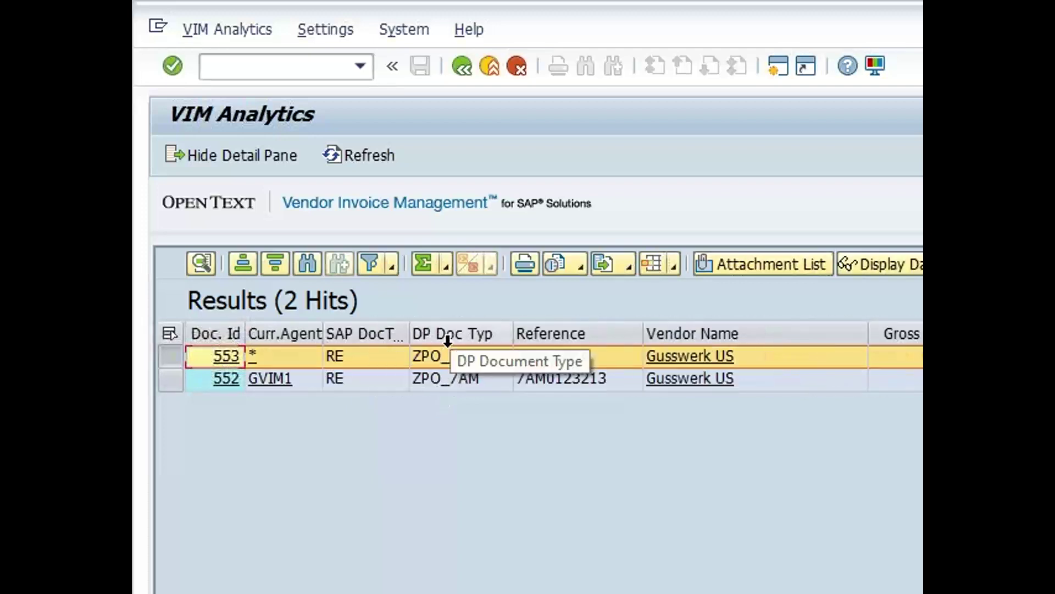
click(449, 337)
mouse_move(451, 336)
mouse_down()
mouse_move(167, 361)
mouse_move(332, 356)
mouse_up()
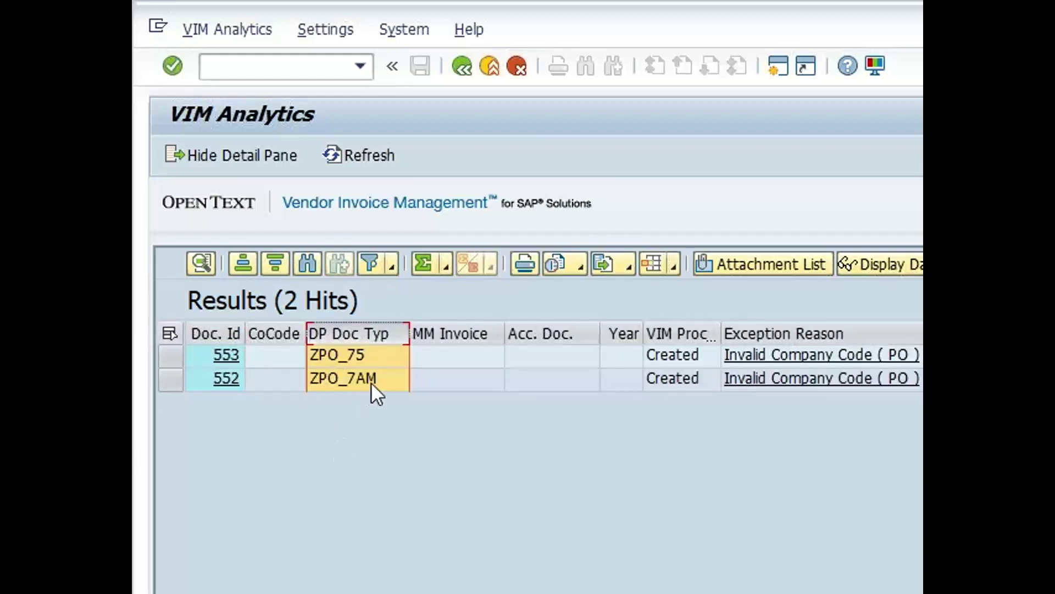
click(368, 361)
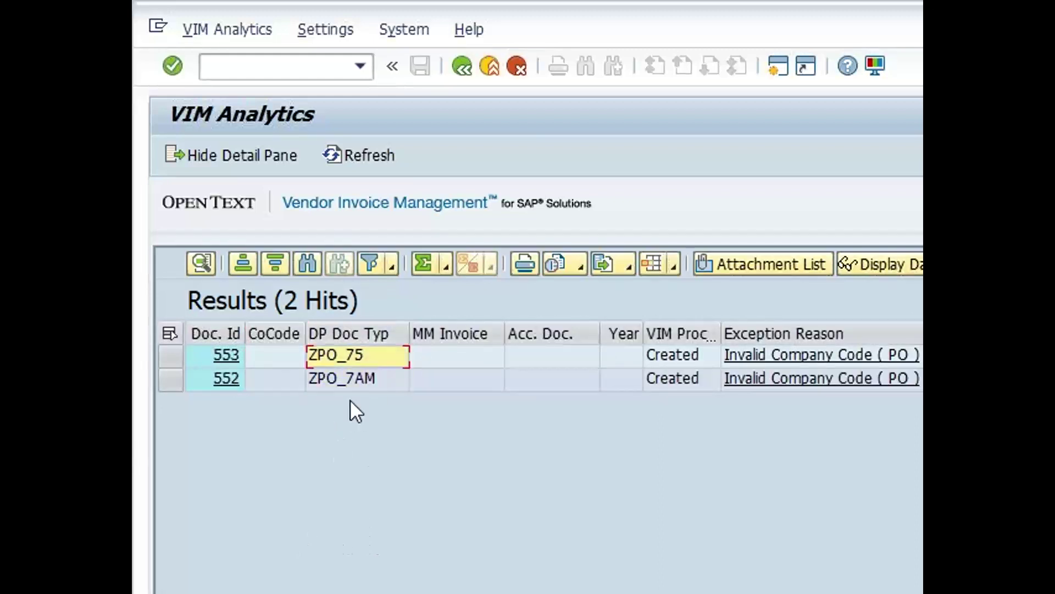
click(361, 385)
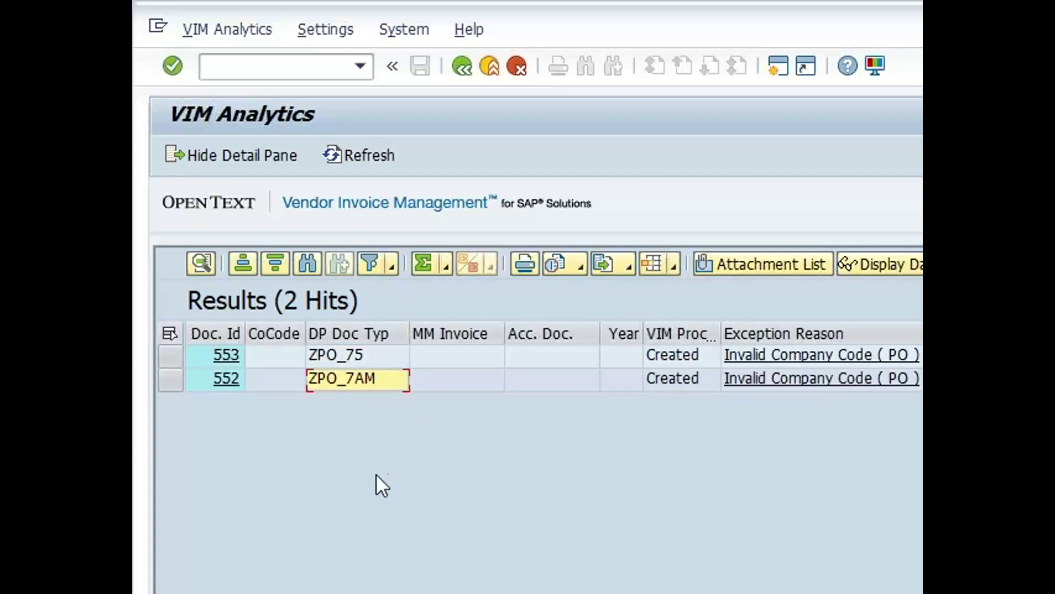
click(277, 69)
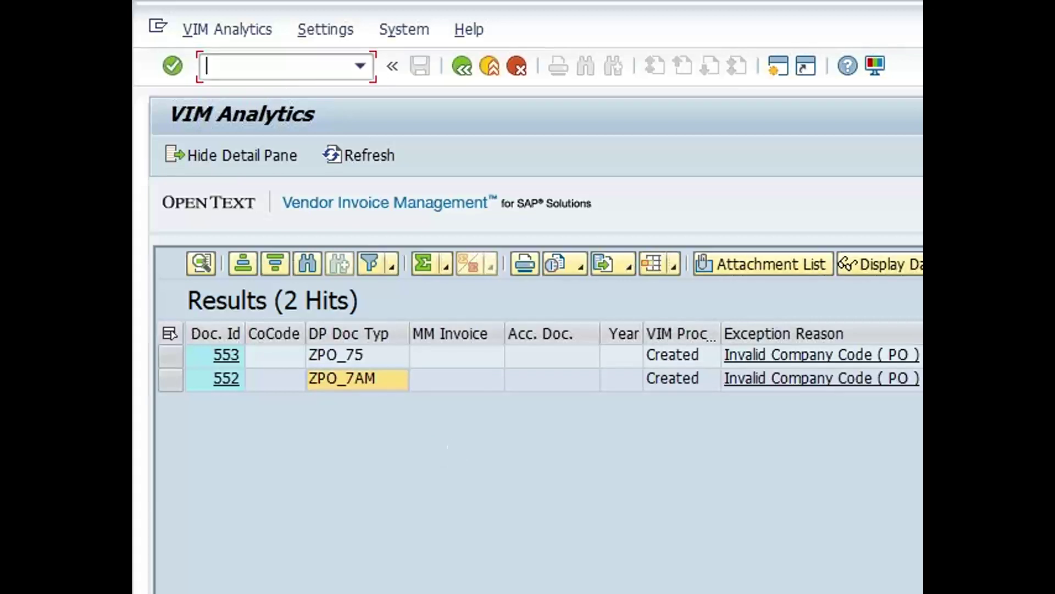
Run /o/opt/spro and execute Maintain Document Type Determination Procedure under Document Type Configuration
text(/o/opt/spro)
key(Return)
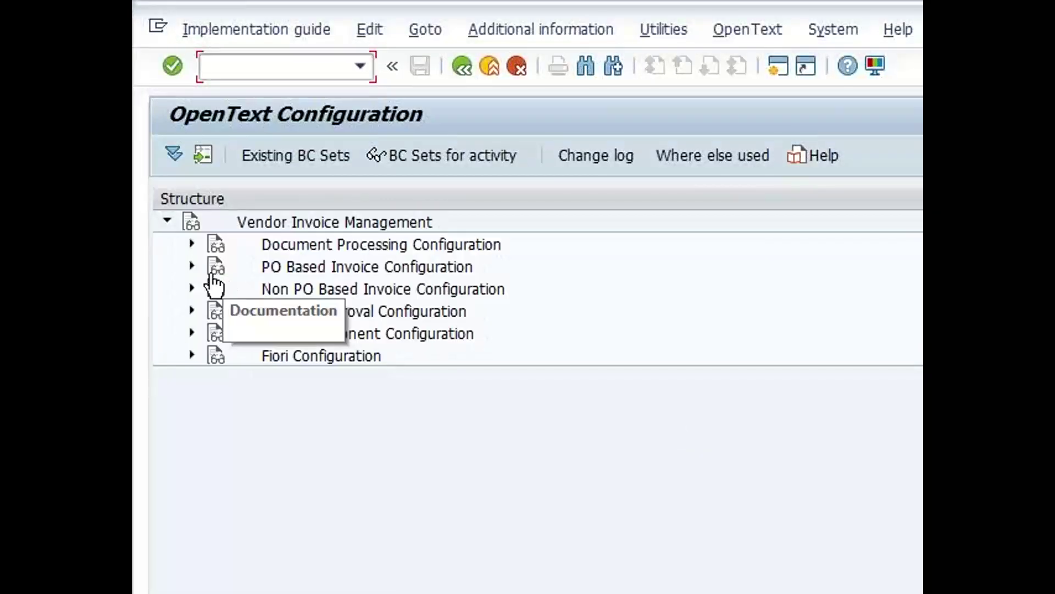
click(192, 244)
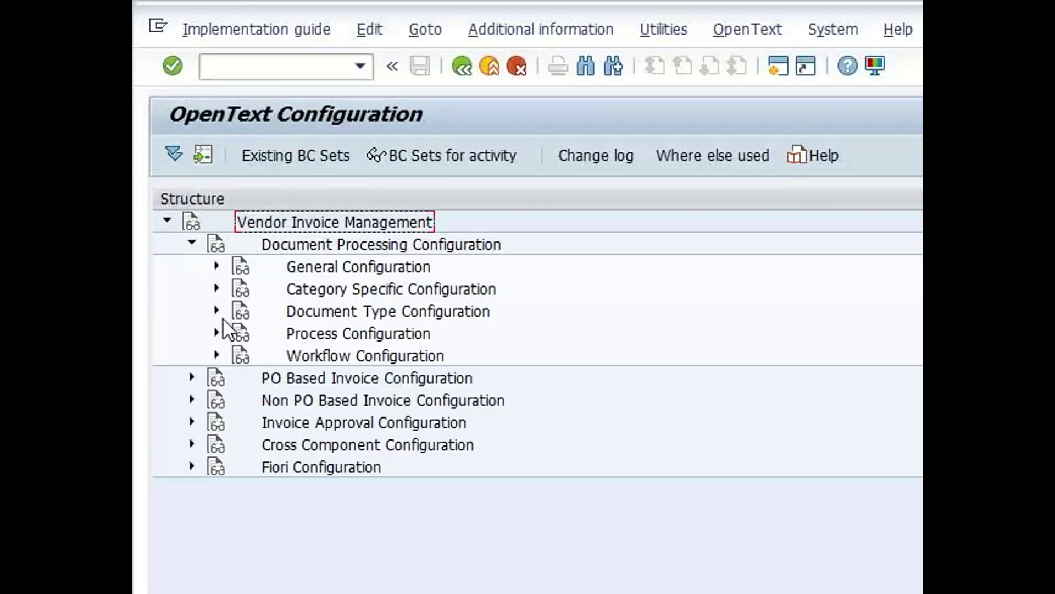
click(216, 311)
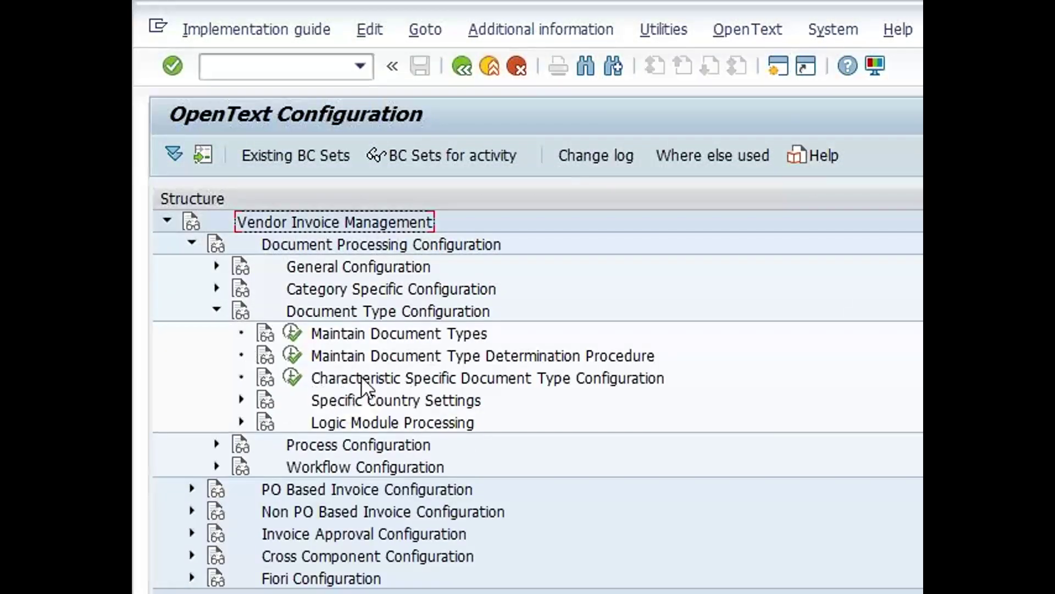
click(288, 354)
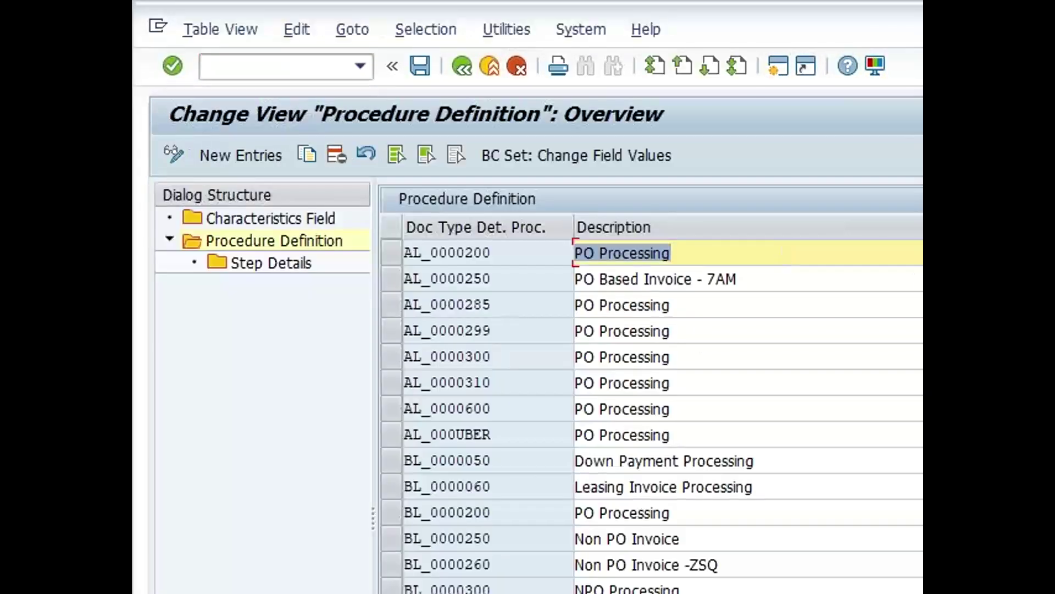
Mark procedure AL_0000250 and view invoice 552's details
click(922, 283)
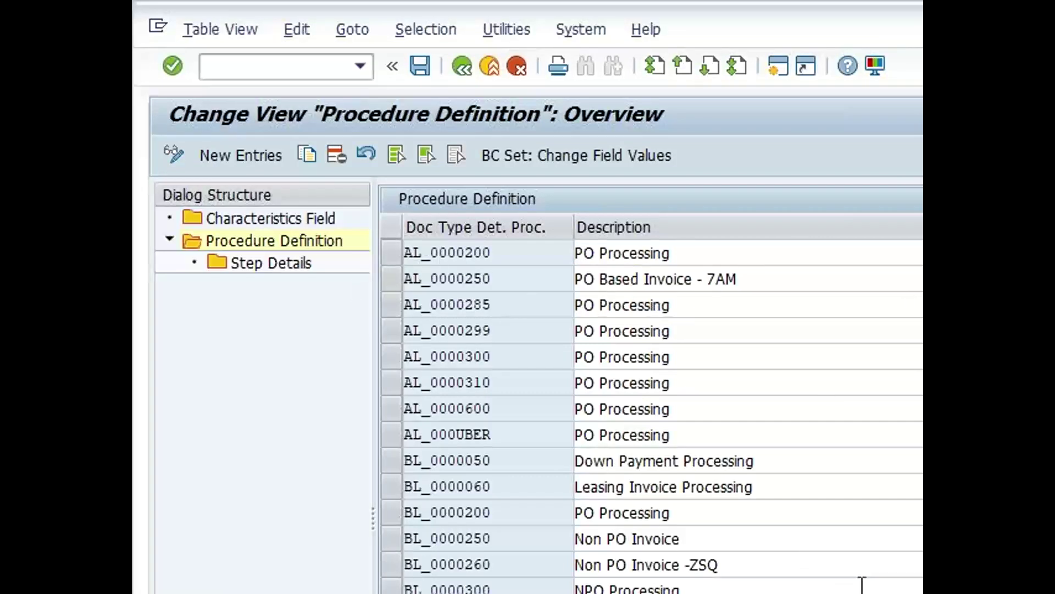
click(482, 275)
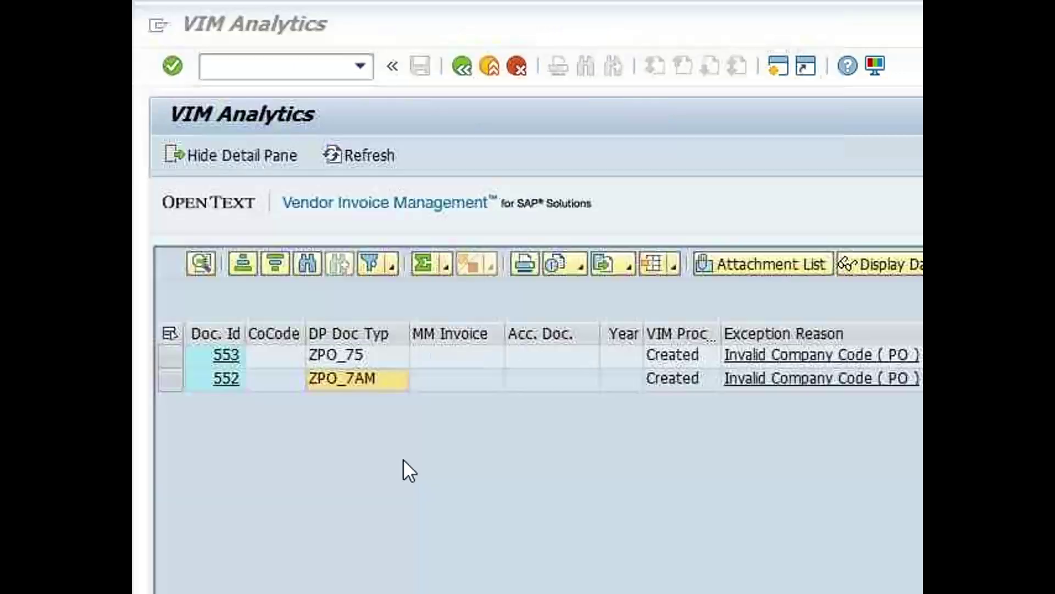
click(226, 379)
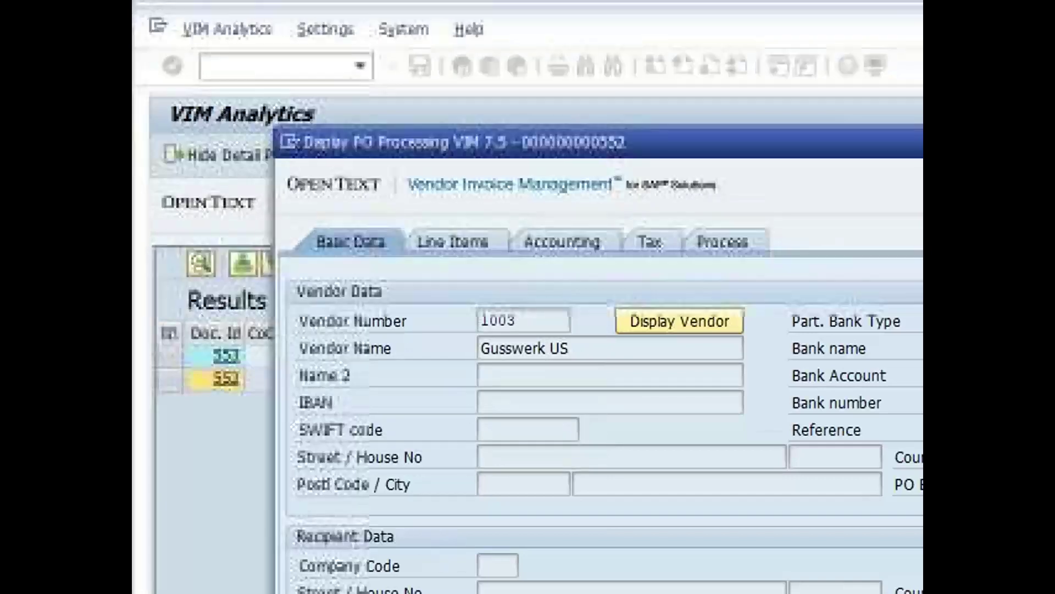
scroll(599, 401, down, 7)
scroll(867, 575, up, 5)
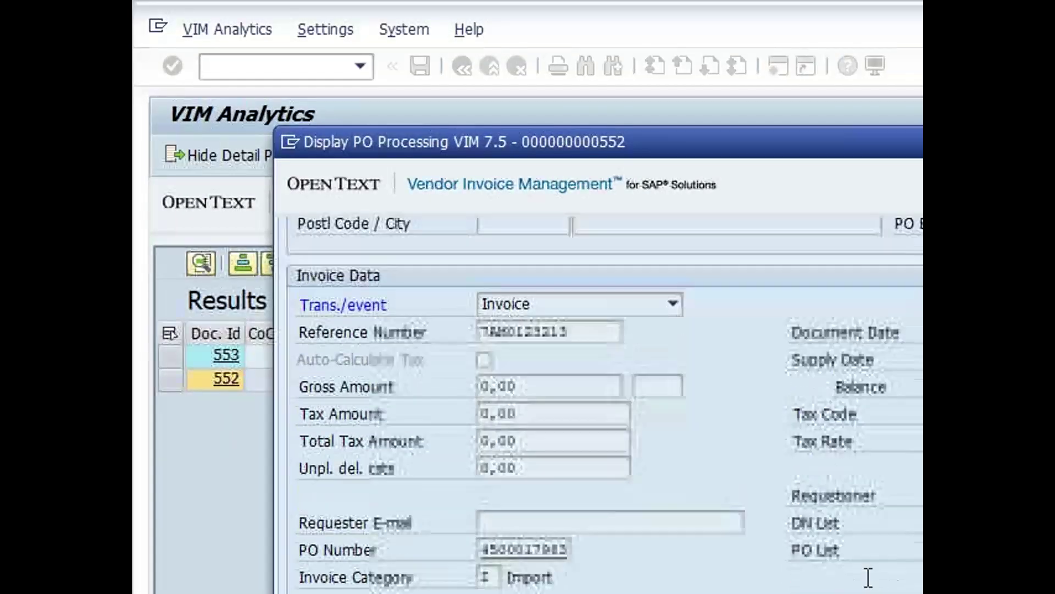
scroll(528, 592, up, 4)
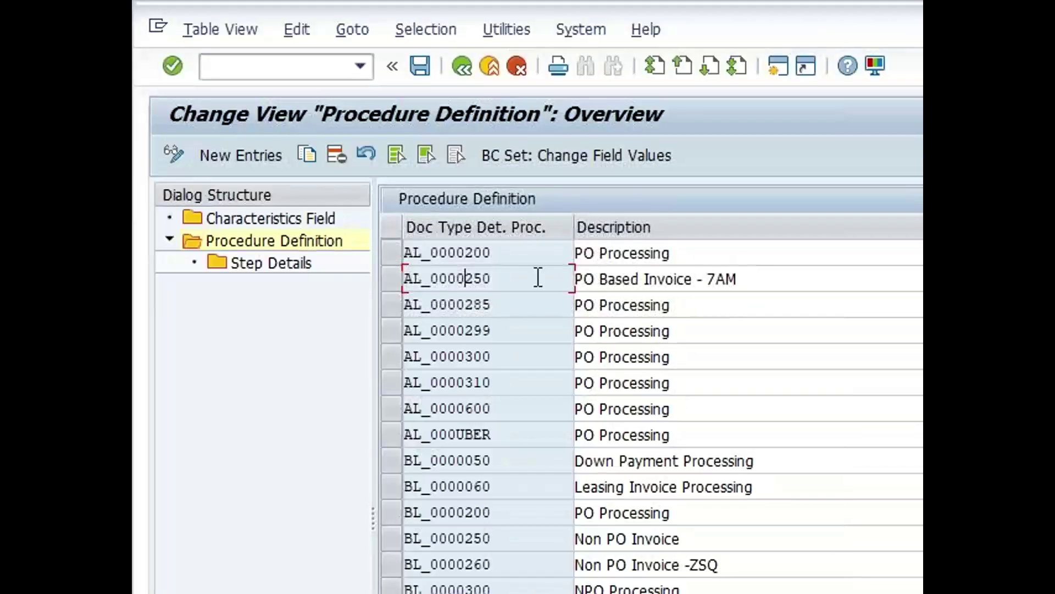
Open AL_0000200's step details and check counter 5 against invoice 552's empty company code
click(783, 255)
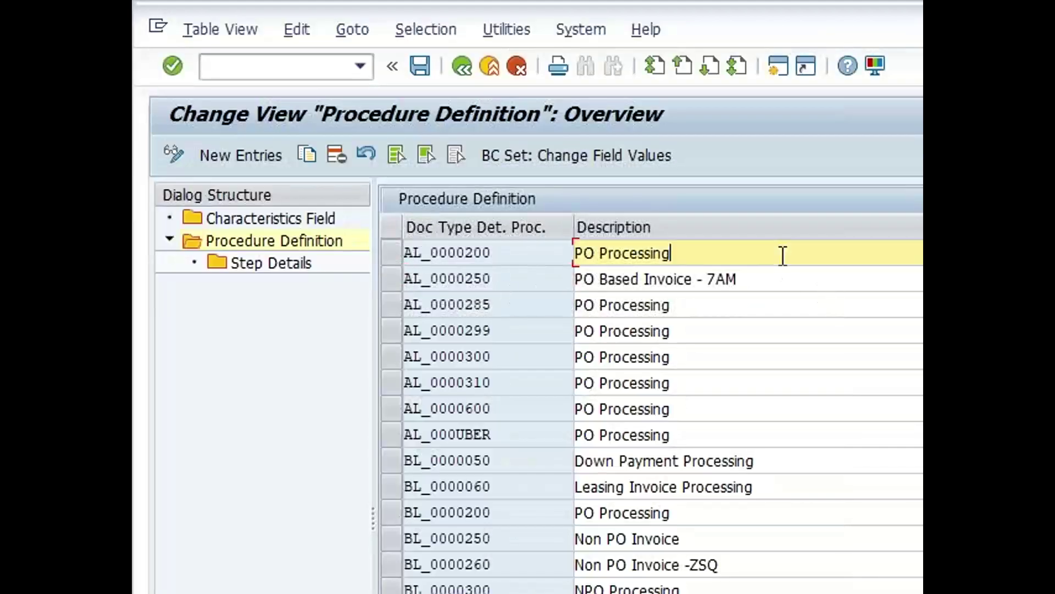
click(390, 253)
double_click(279, 266)
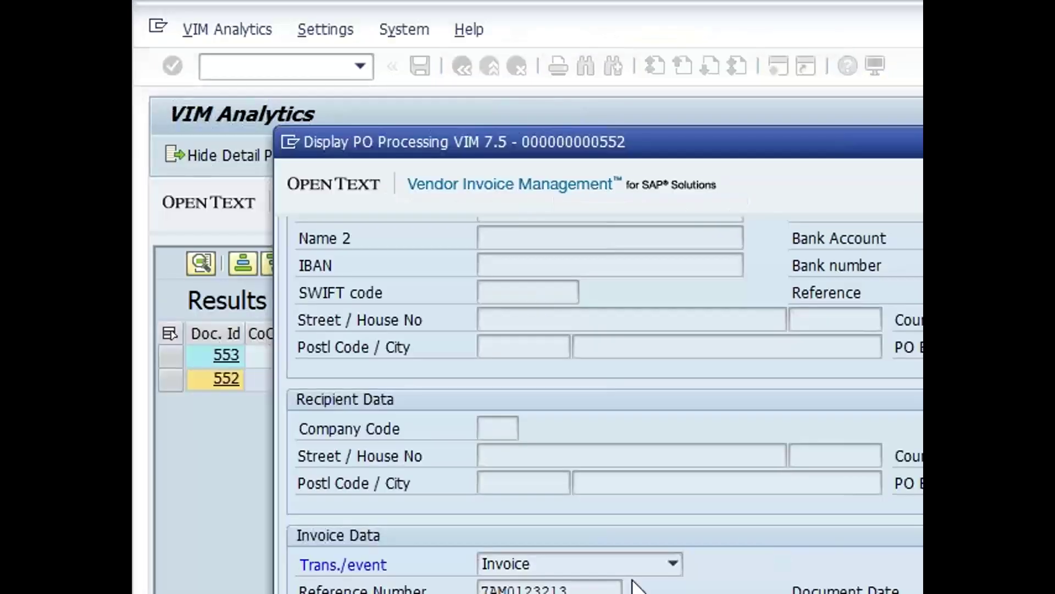
scroll(604, 406, down, 2)
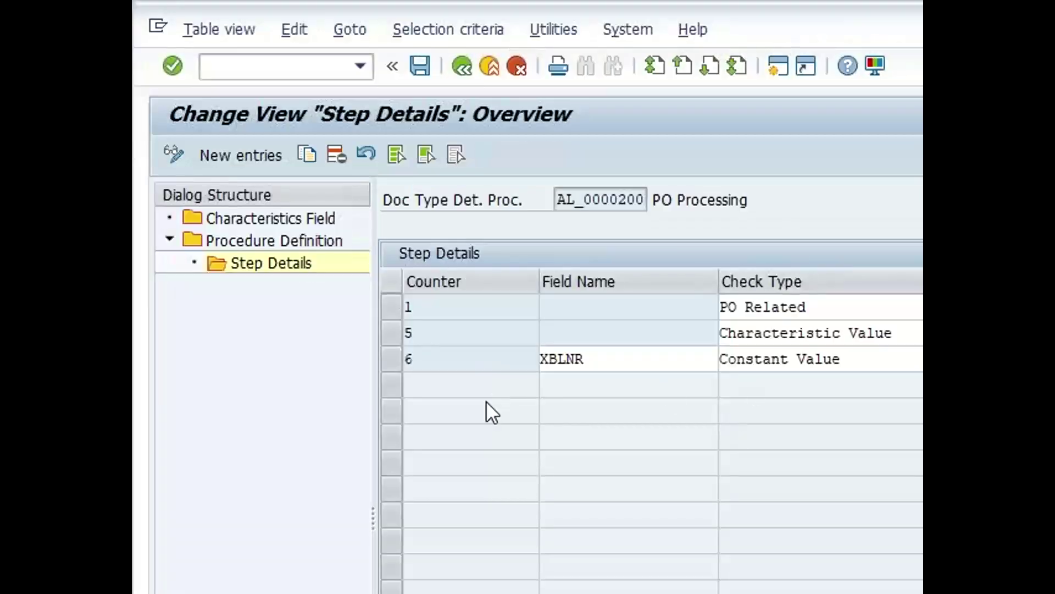
scroll(731, 429, right, 5)
scroll(731, 429, left, 5)
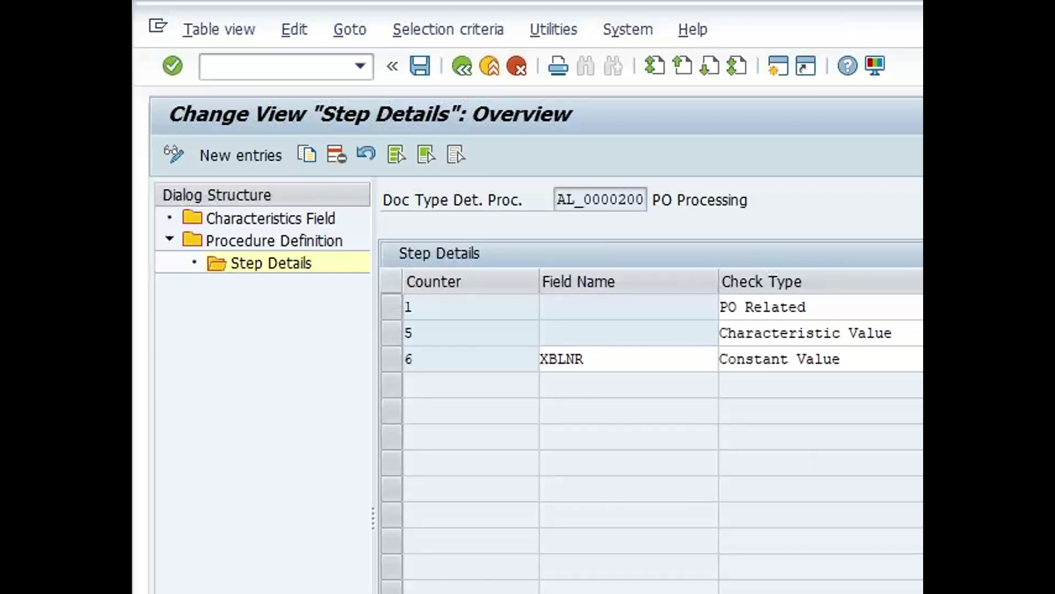
click(394, 332)
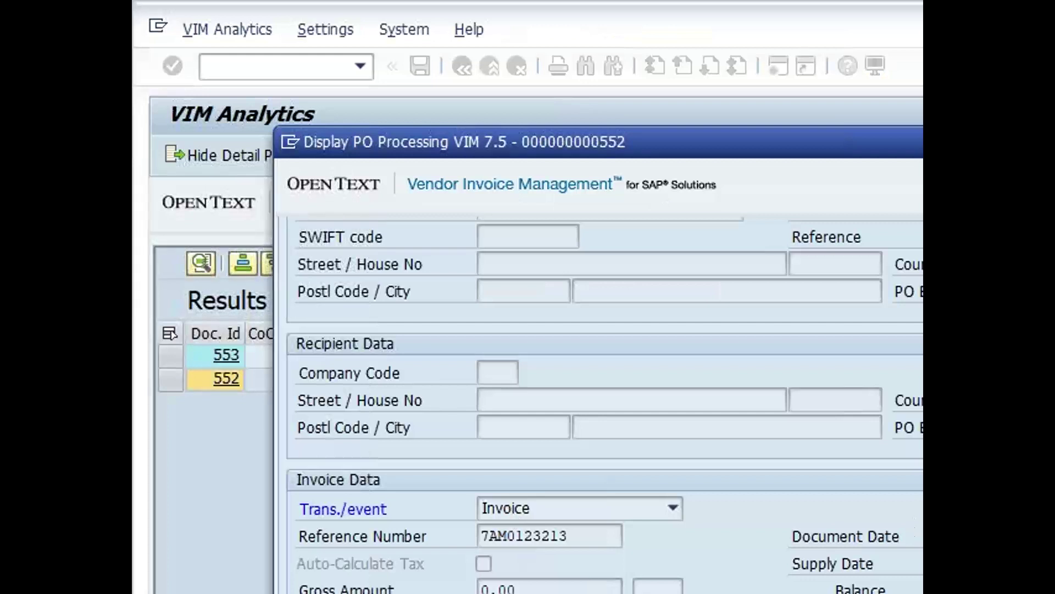
scroll(325, 470, up, 2)
click(507, 434)
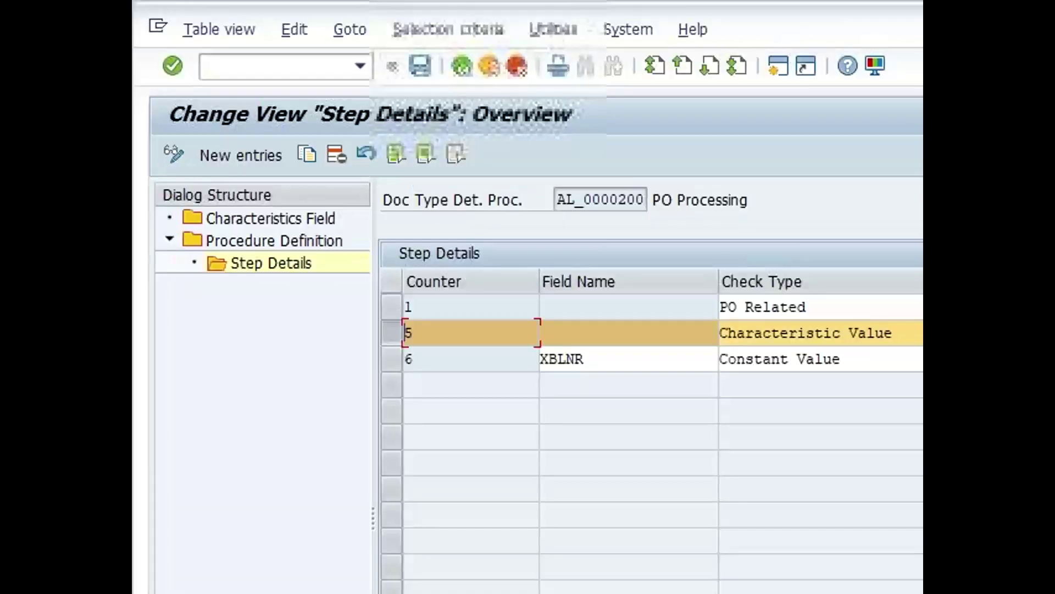
click(389, 333)
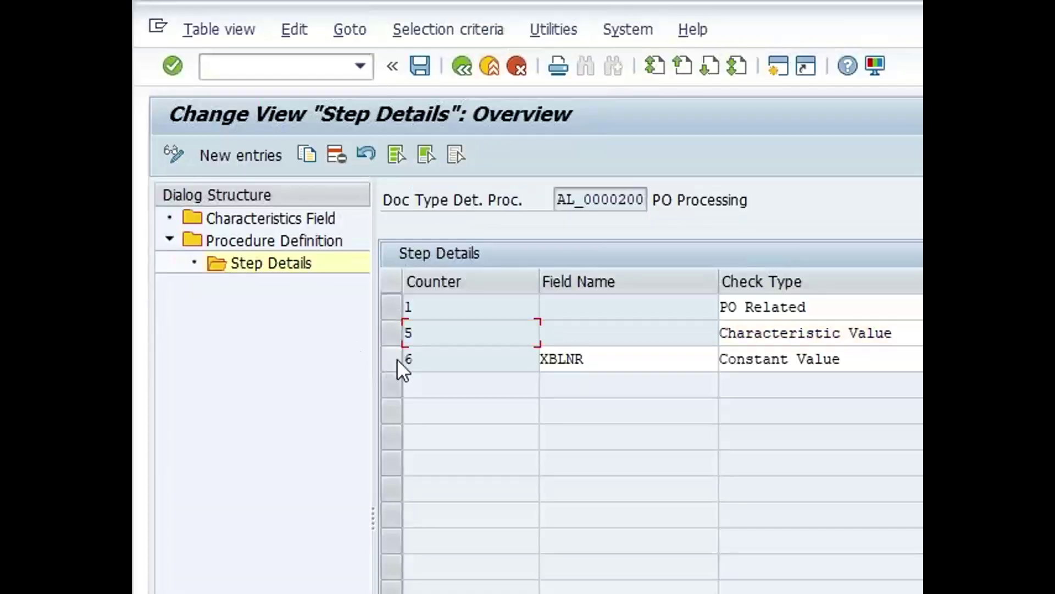
Compare the XBLNR Constant Value step with reference number 7AM0123213, then go back
click(397, 359)
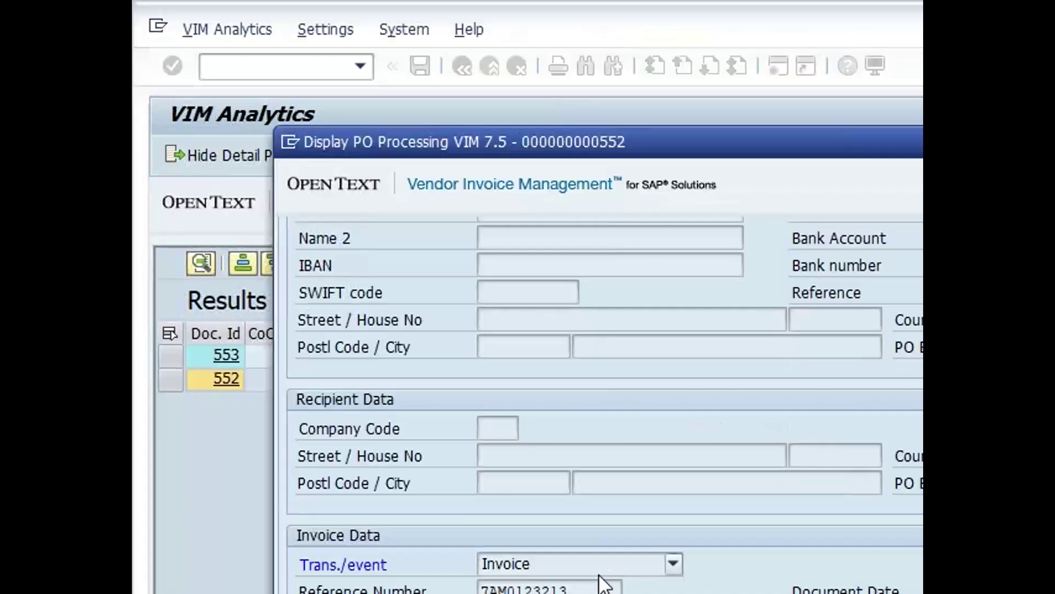
mouse_move(580, 588)
mouse_down()
mouse_move(431, 588)
mouse_move(593, 588)
mouse_up()
click(470, 589)
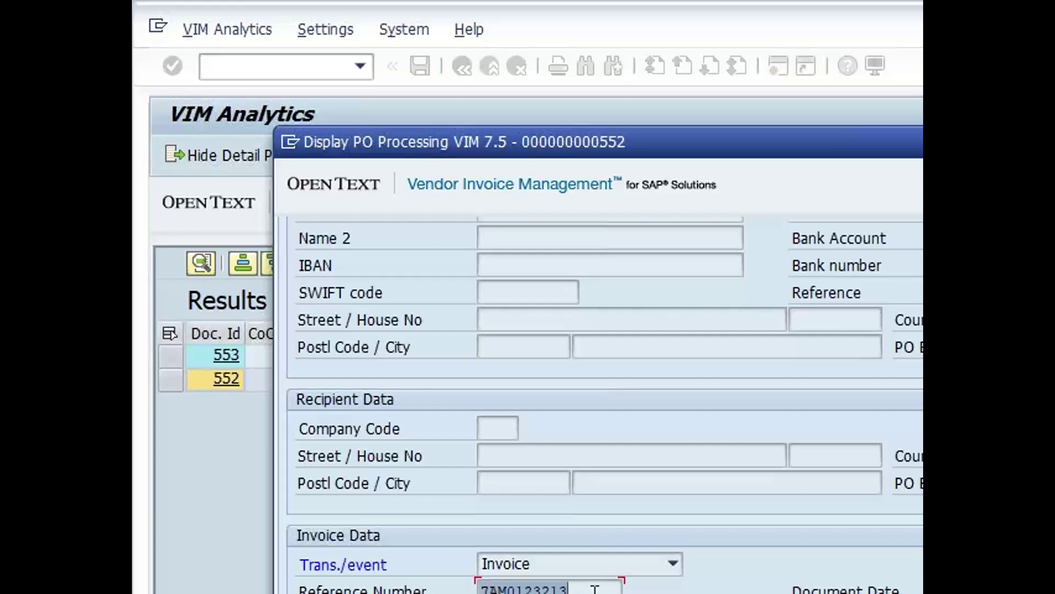
click(592, 588)
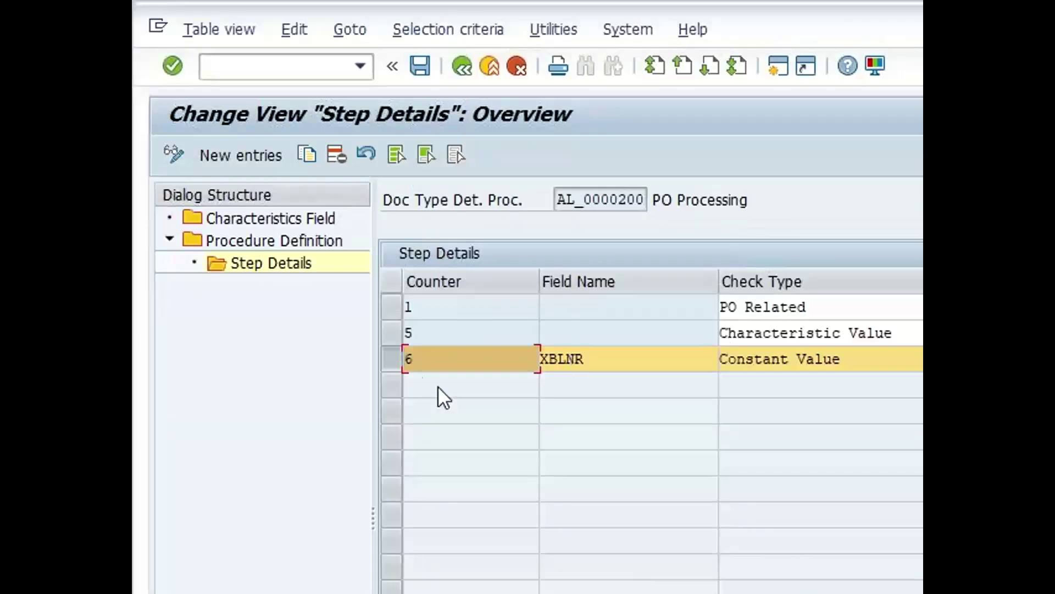
click(392, 362)
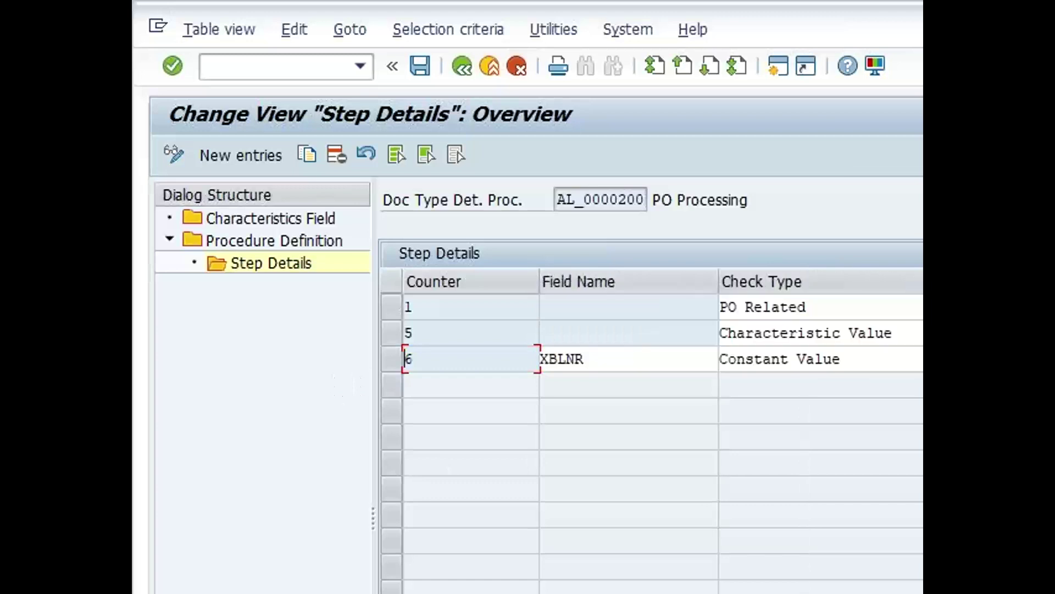
click(462, 74)
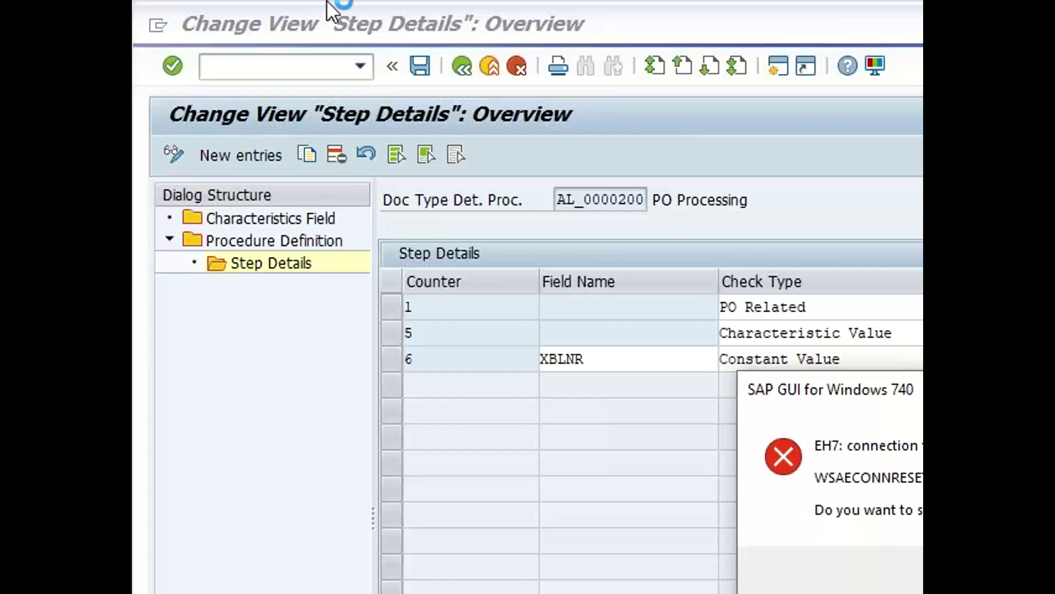
Switch to SAP Logon and open the DEV system's logon screen
key(alt+Tab)
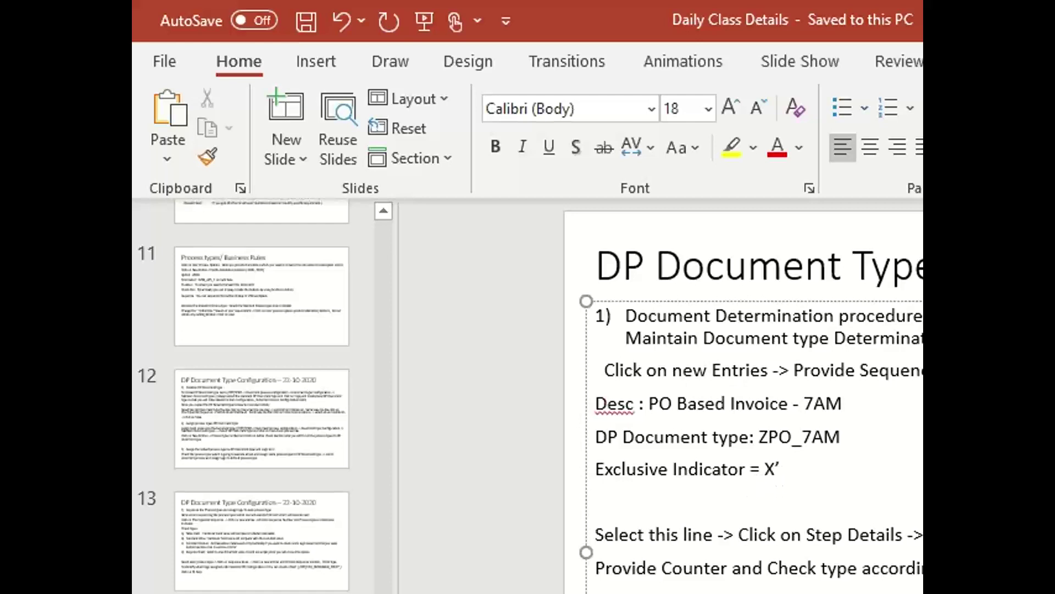
key(alt+Tab)
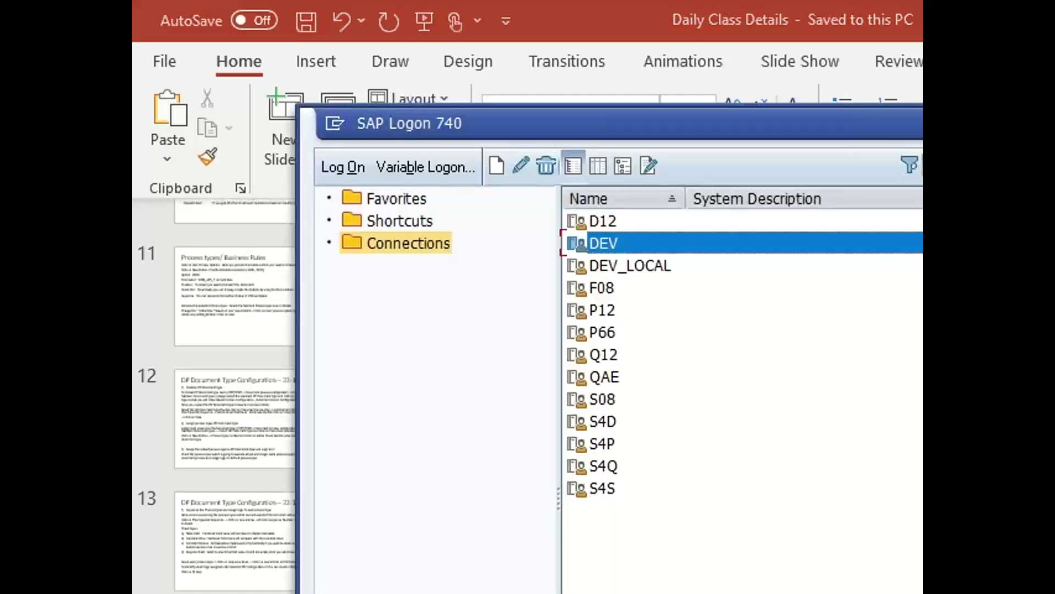
click(626, 242)
key(Return)
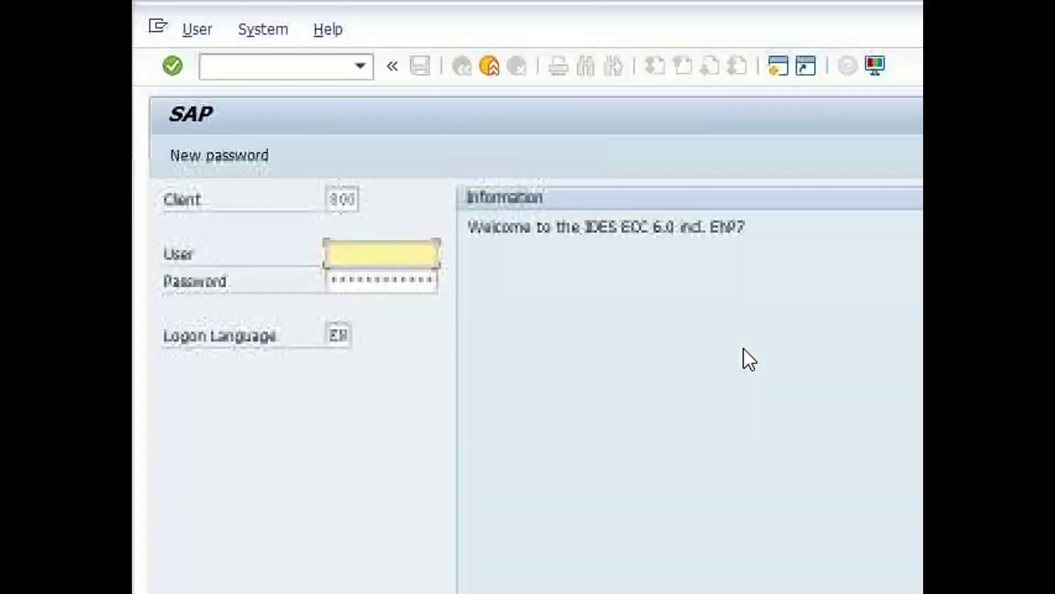
Log on with the user ID and password, choosing to continue with this logon
text(gvim1)
key(Tab)
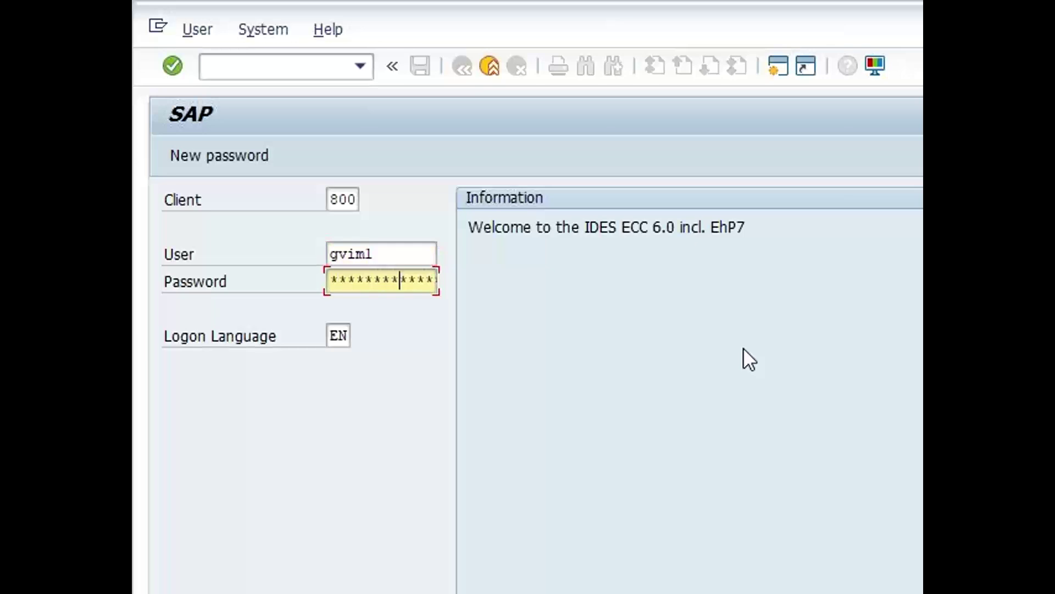
key(Return)
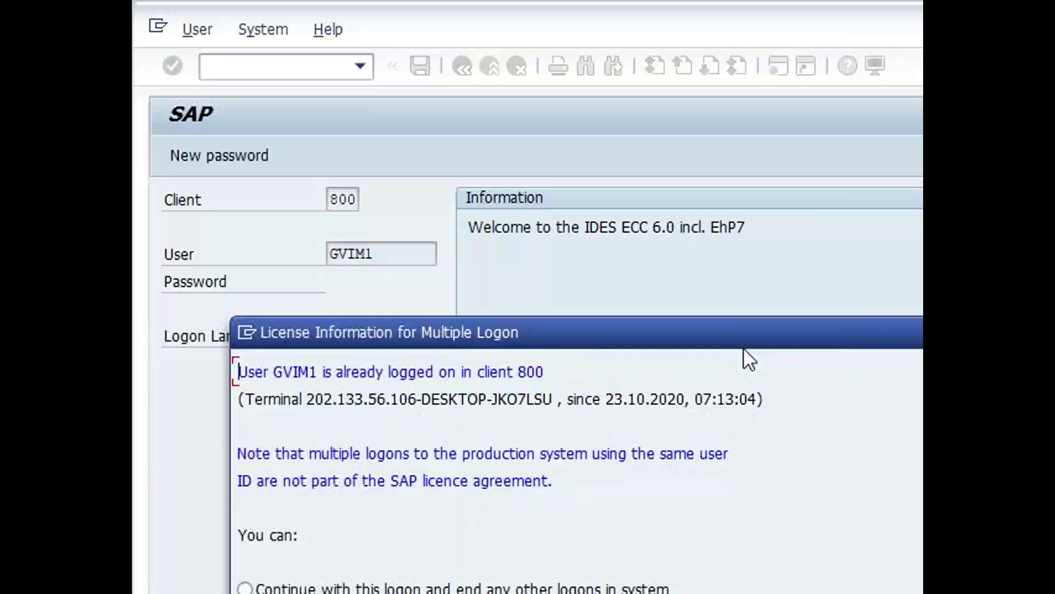
key(Tab)
key(Return)
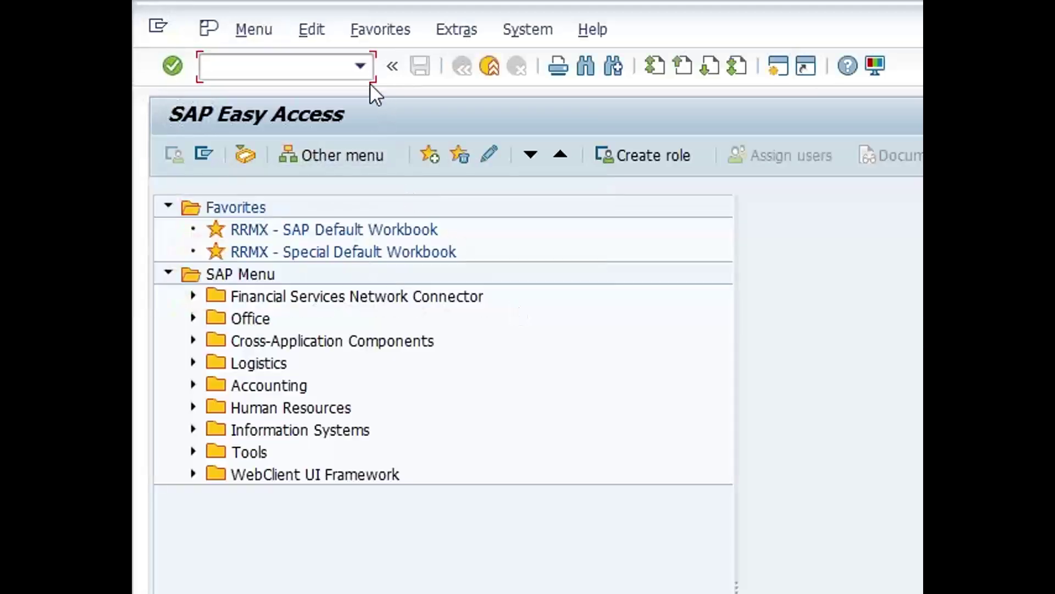
Start VIM Analytics (/N/OPT/VIM_VA2) from the recent transaction history
click(361, 74)
click(323, 123)
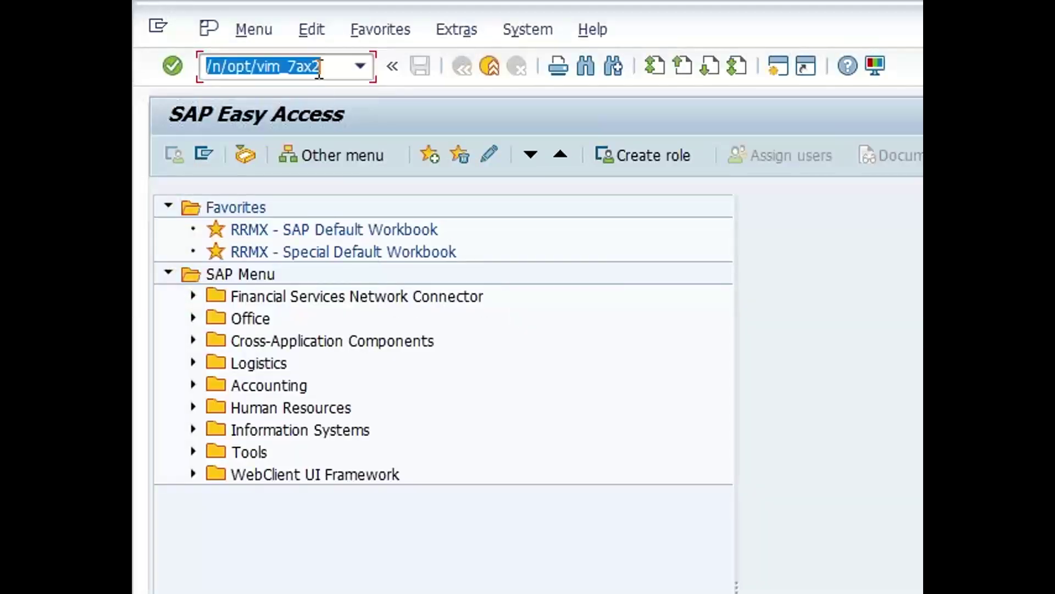
key(Return)
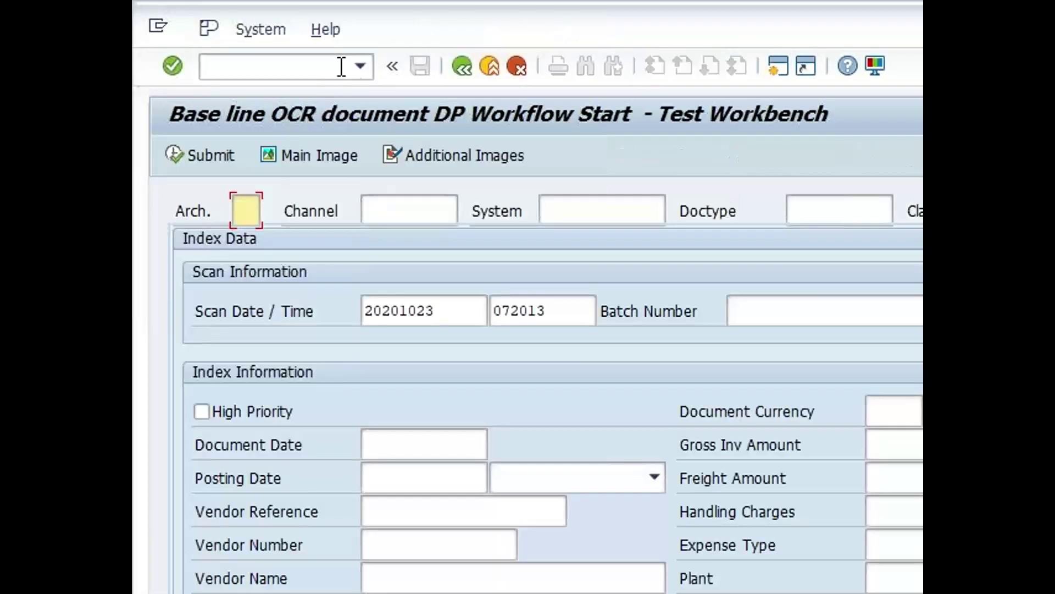
click(360, 66)
click(304, 123)
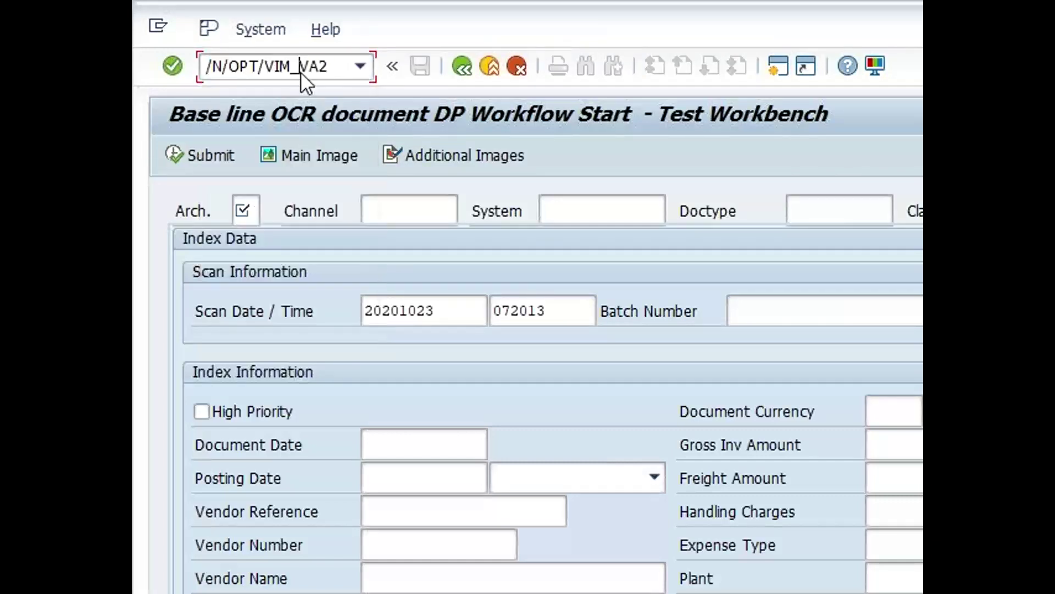
key(Return)
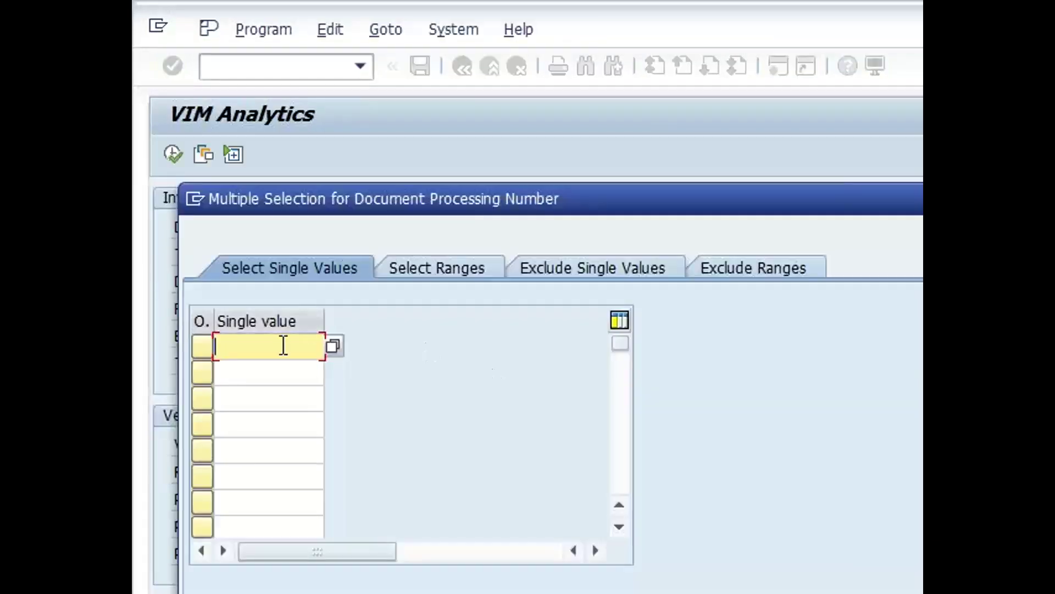
Select document numbers 553 and 552 and run the report to list both
click(282, 347)
click(264, 371)
click(265, 374)
click(243, 416)
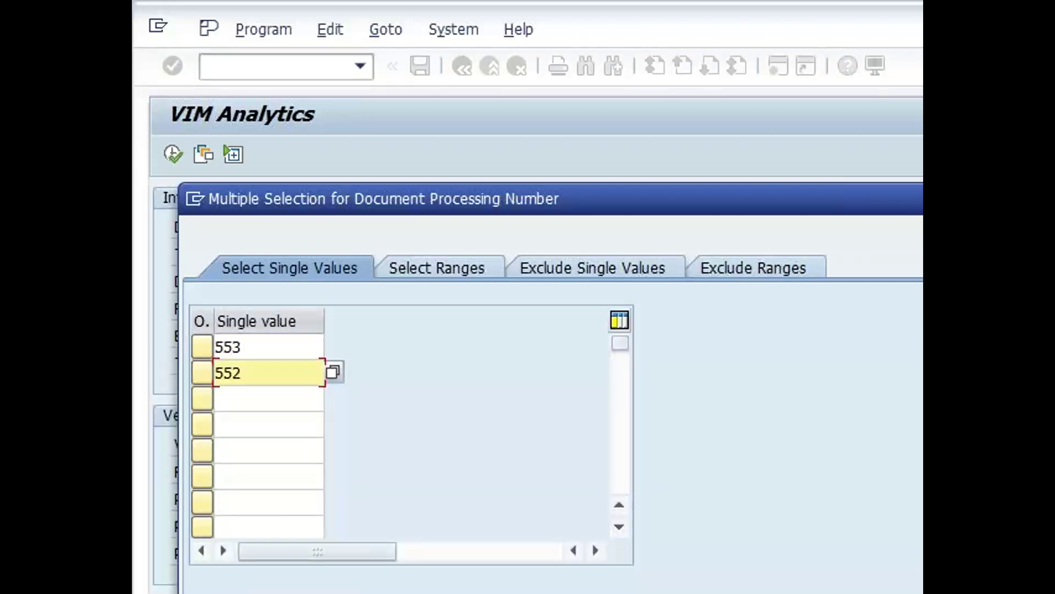
key(F8)
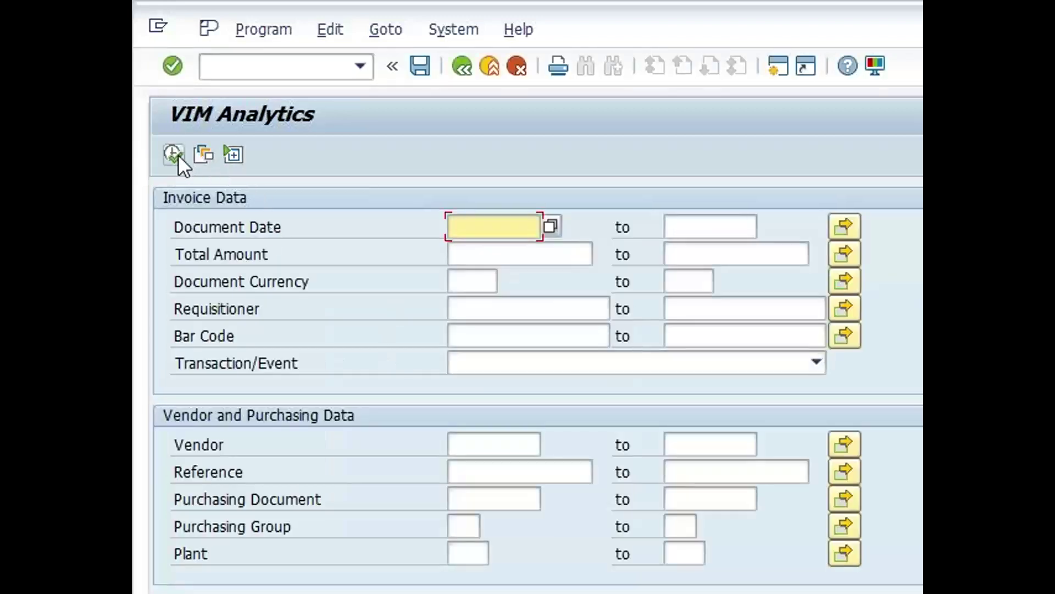
click(178, 155)
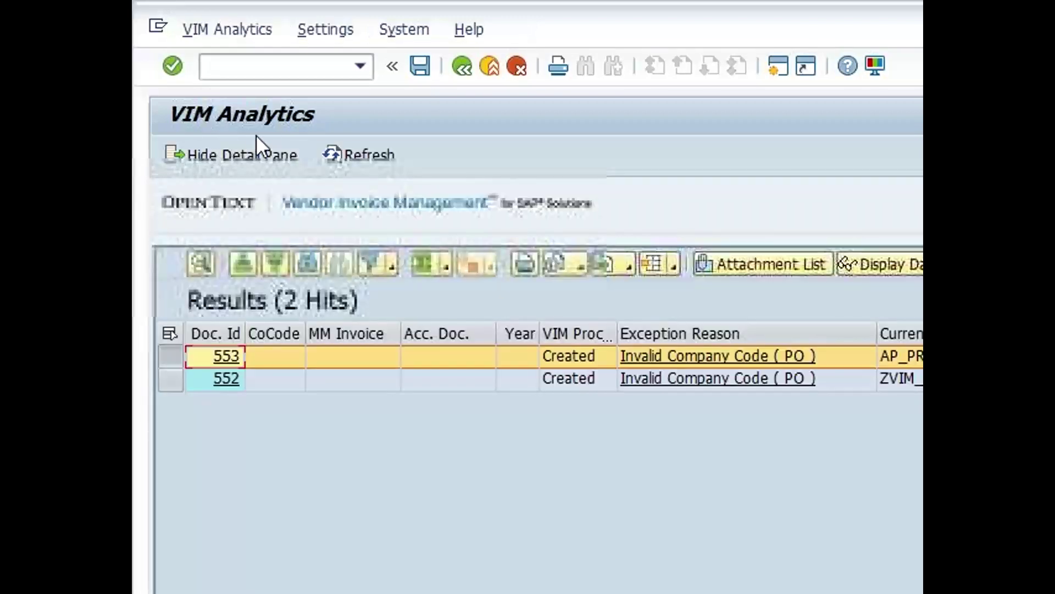
click(279, 60)
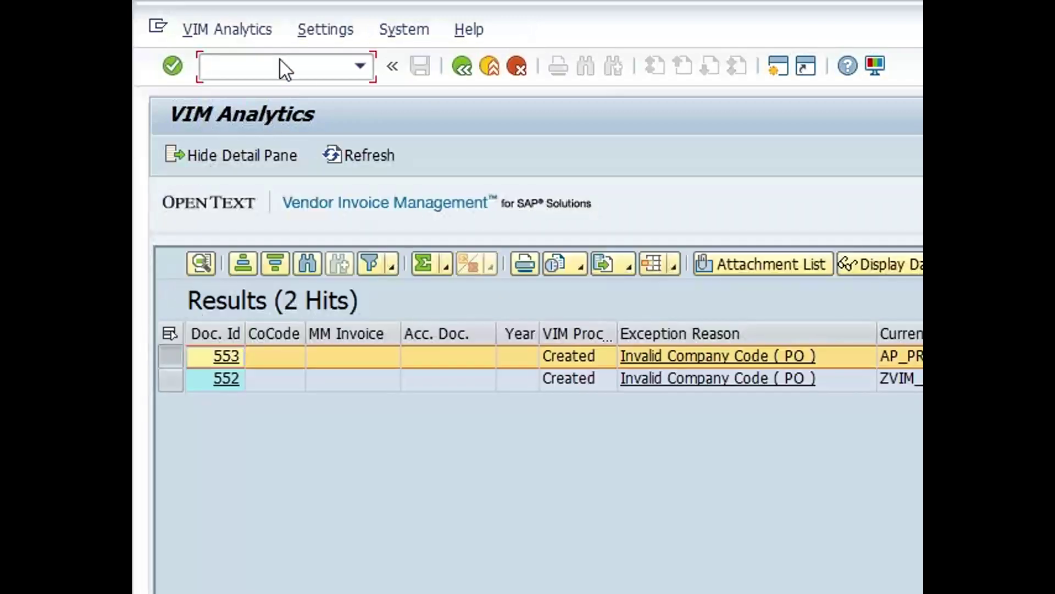
Open /o/opt/spro and run Maintain Document Type Determination Procedure under Document Type Configuration
text(/o/opt/)
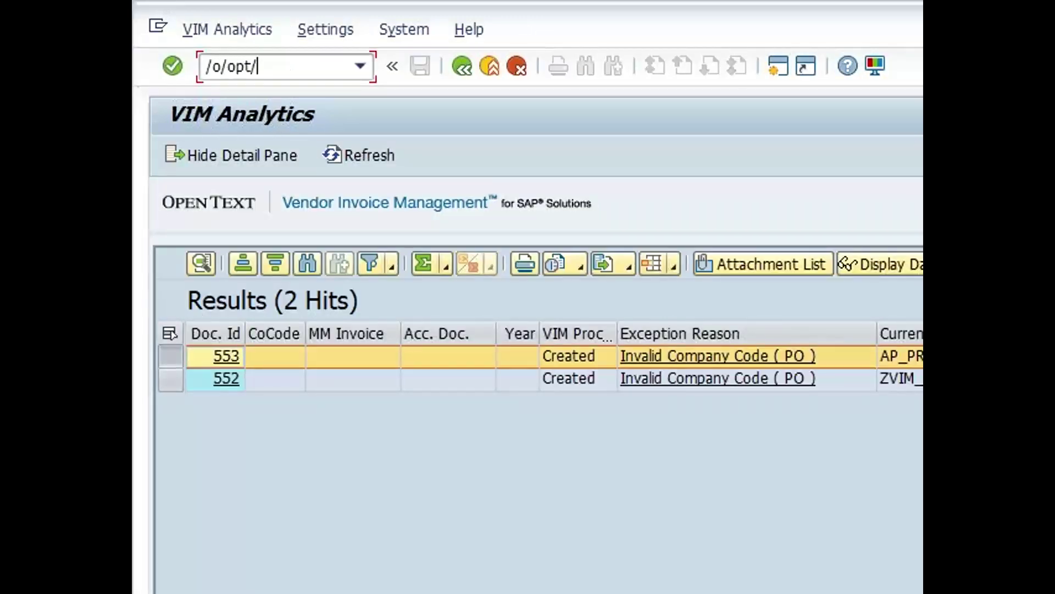
text(vim)
key(BackSpace)
key(BackSpace)
key(BackSpace)
text(spro)
key(Return)
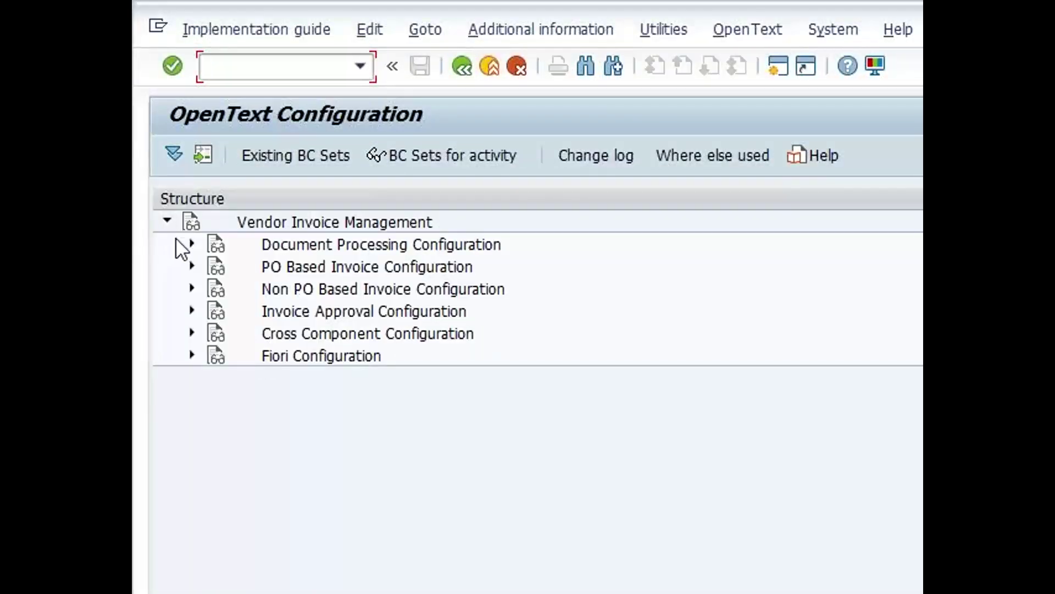
click(191, 244)
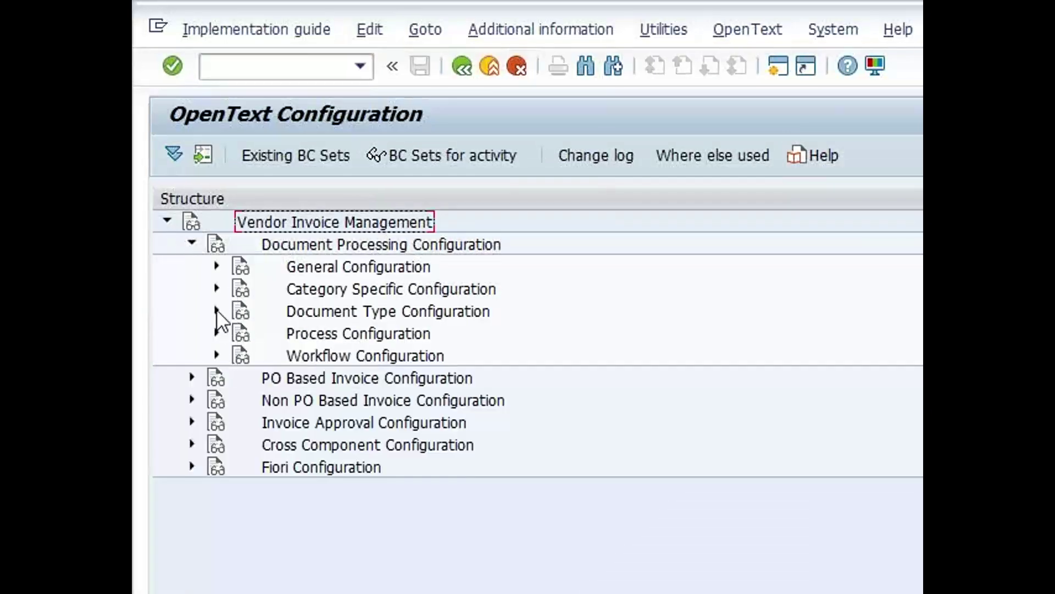
click(216, 311)
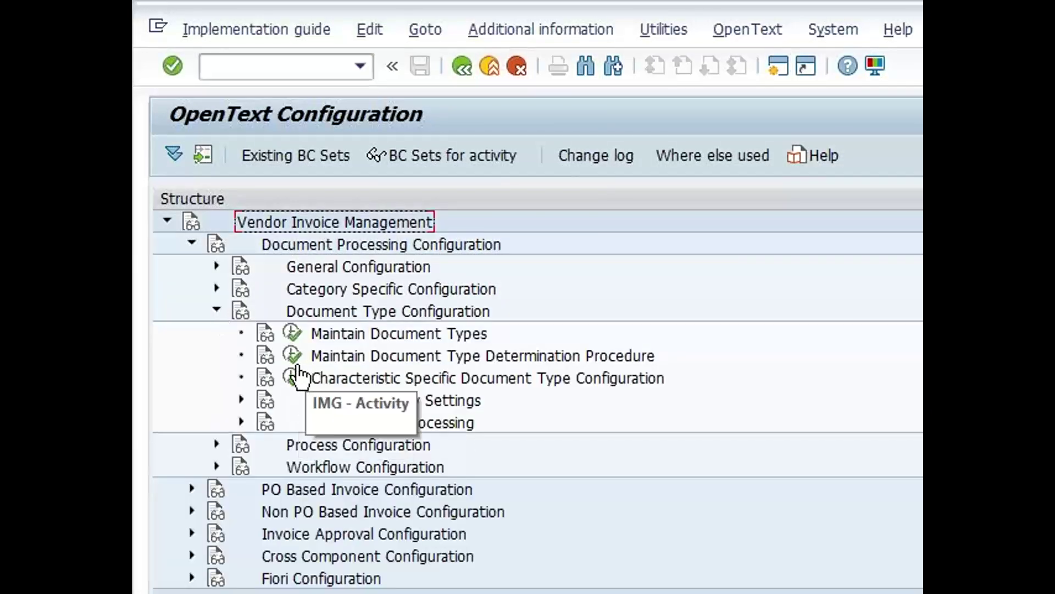
click(293, 356)
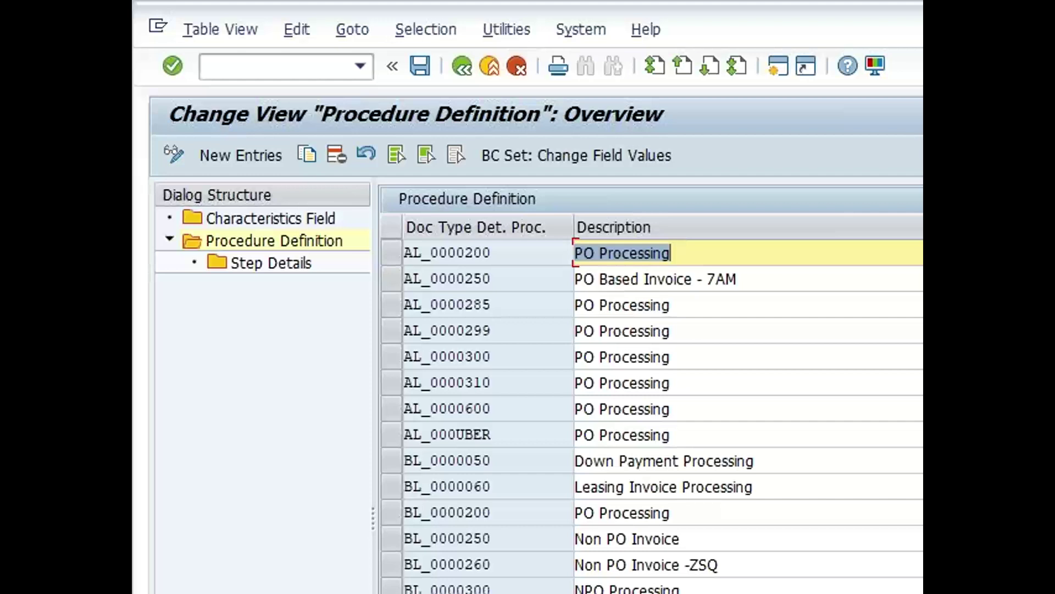
Compare invoice 552's reference number with AL_0000200's XBLNR step details, then return to the procedures
click(400, 255)
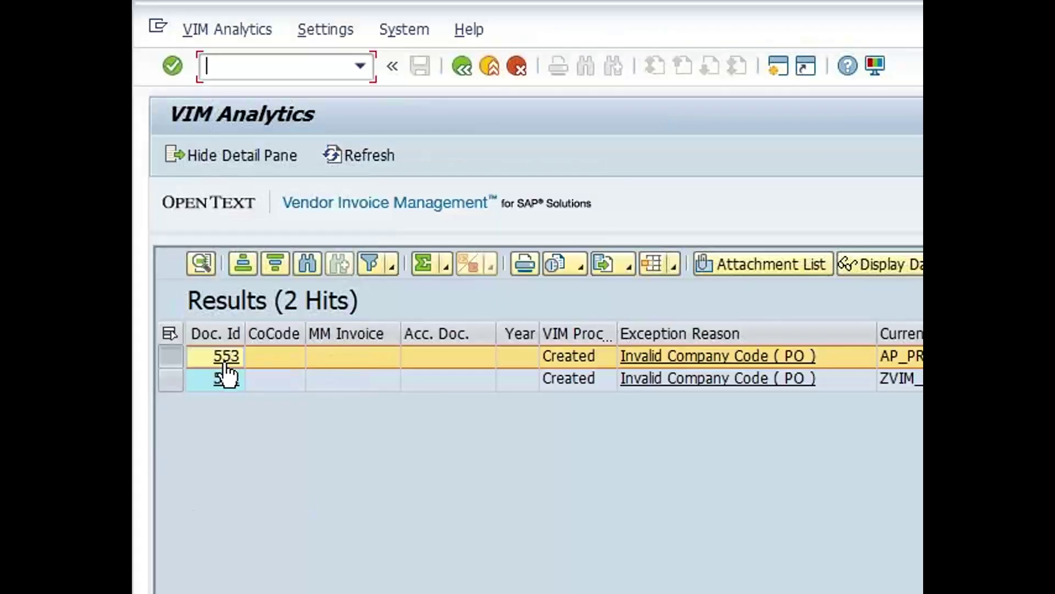
click(226, 379)
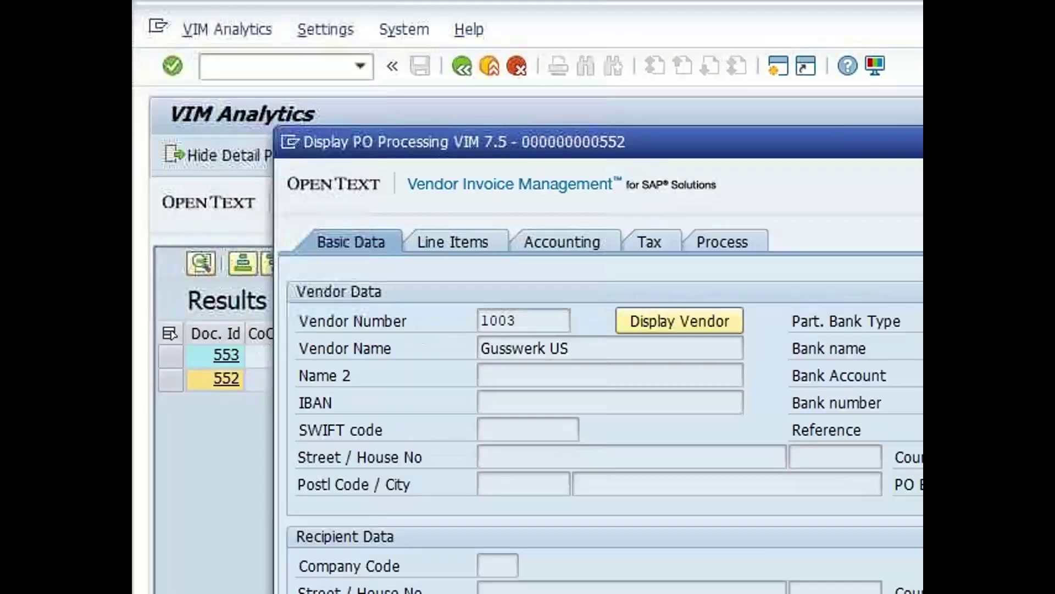
scroll(599, 401, down, 10)
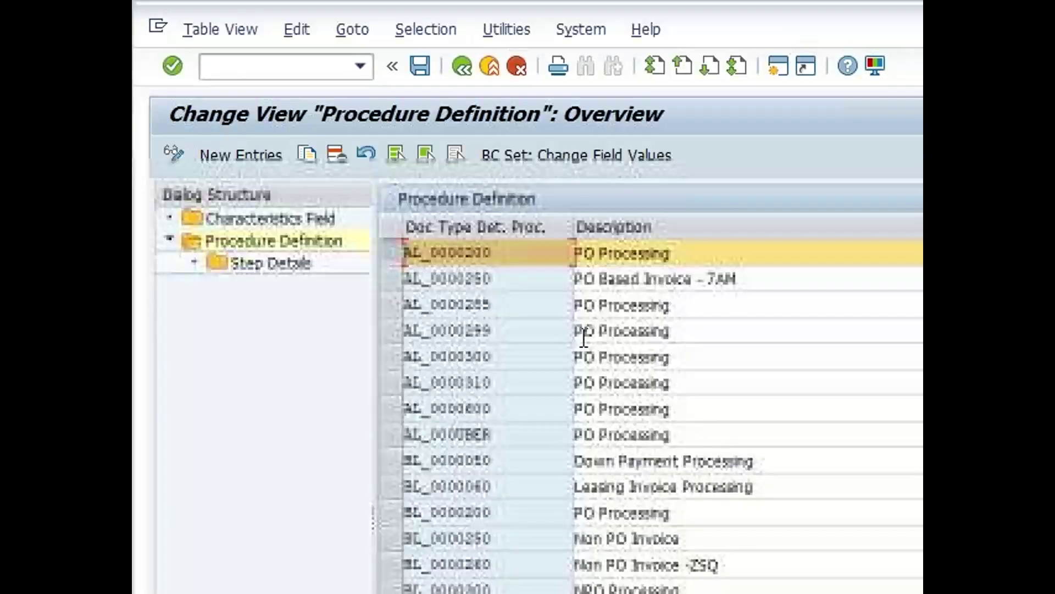
double_click(295, 265)
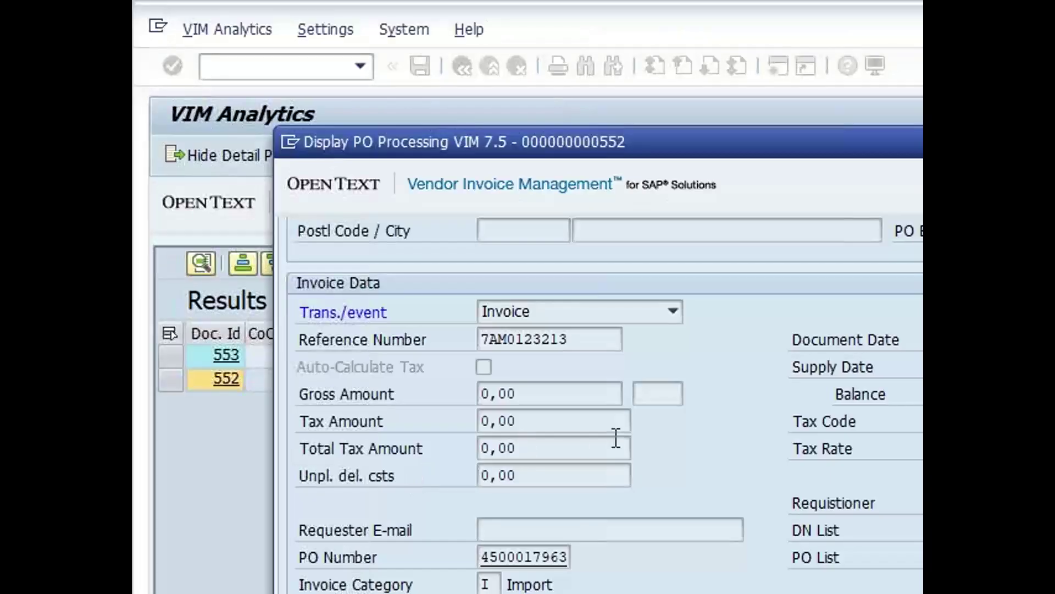
scroll(612, 377, up, 2)
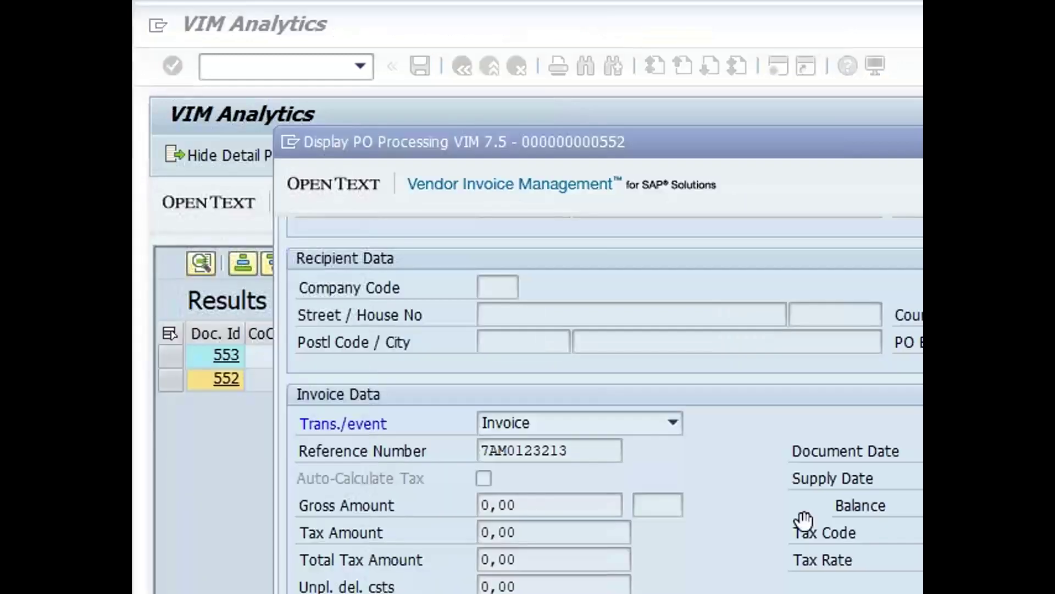
drag(590, 449, 454, 447)
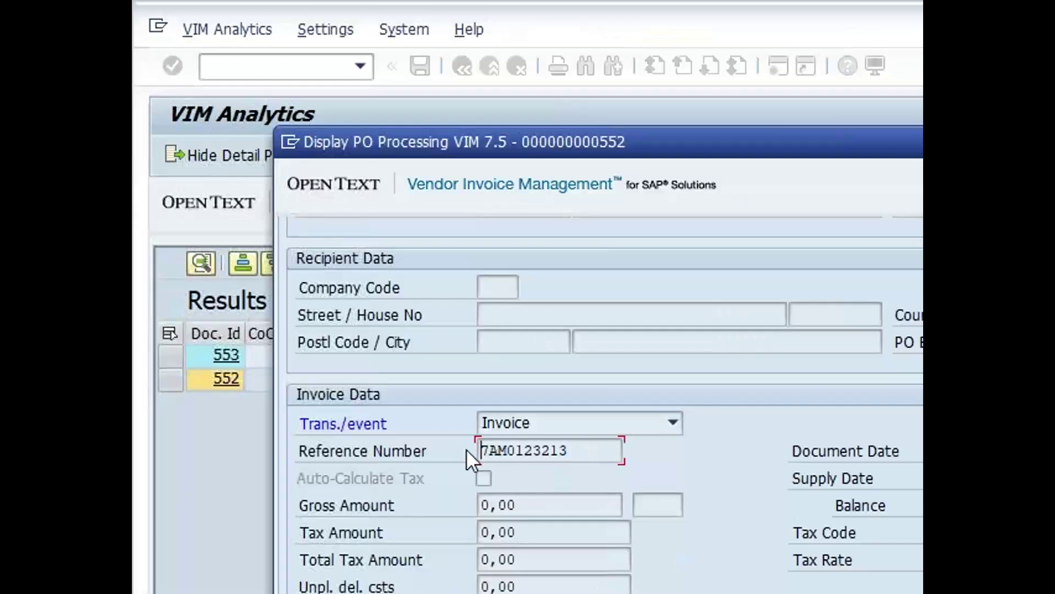
key(alt+Tab)
click(460, 68)
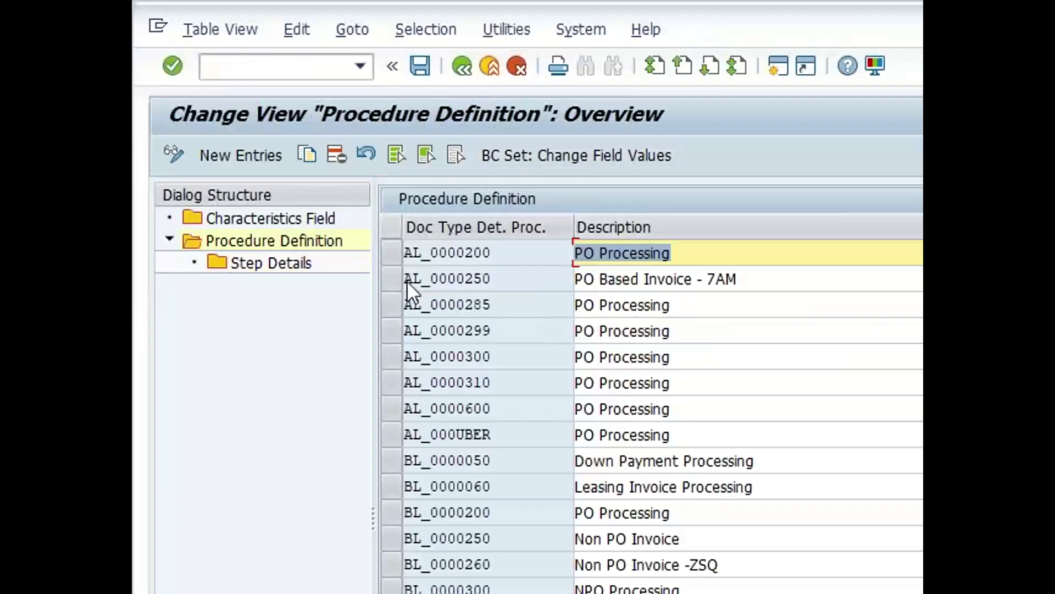
Compare AL_0000250's XBLNR step details with invoice 552's reference number field
click(391, 279)
double_click(287, 269)
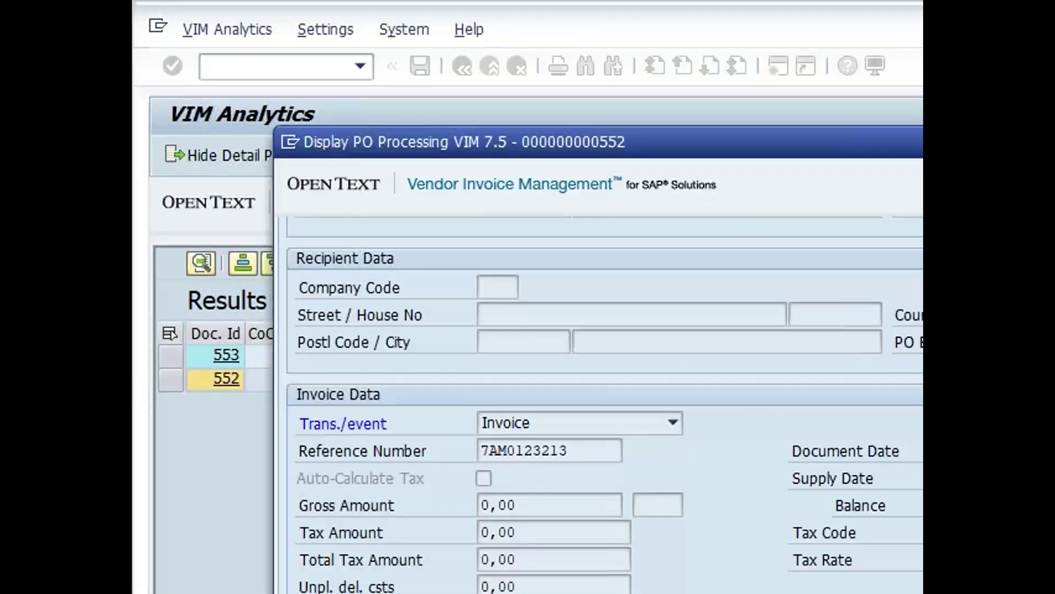
key(alt+Tab)
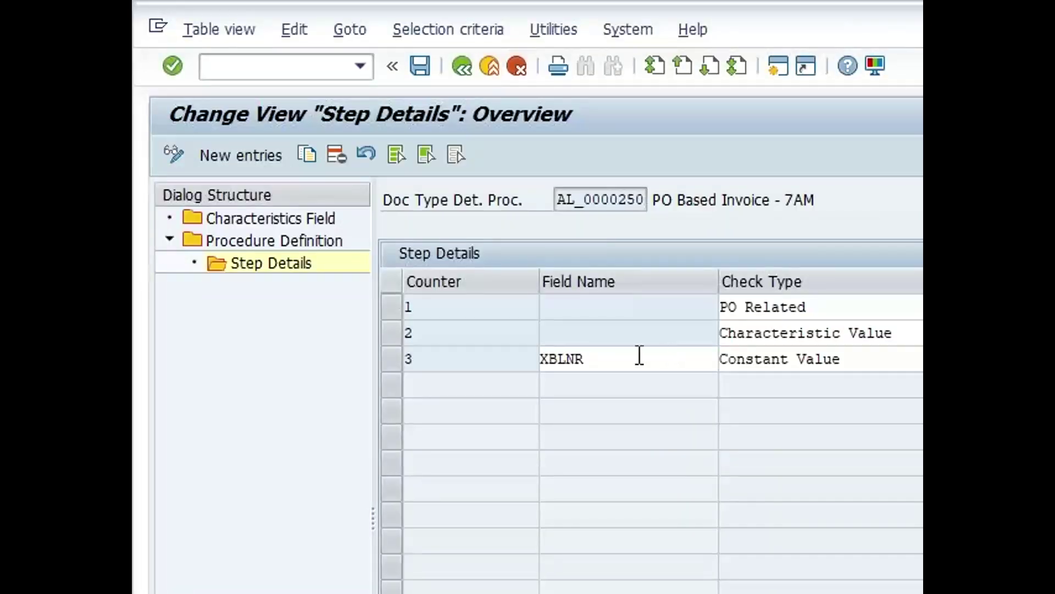
click(603, 354)
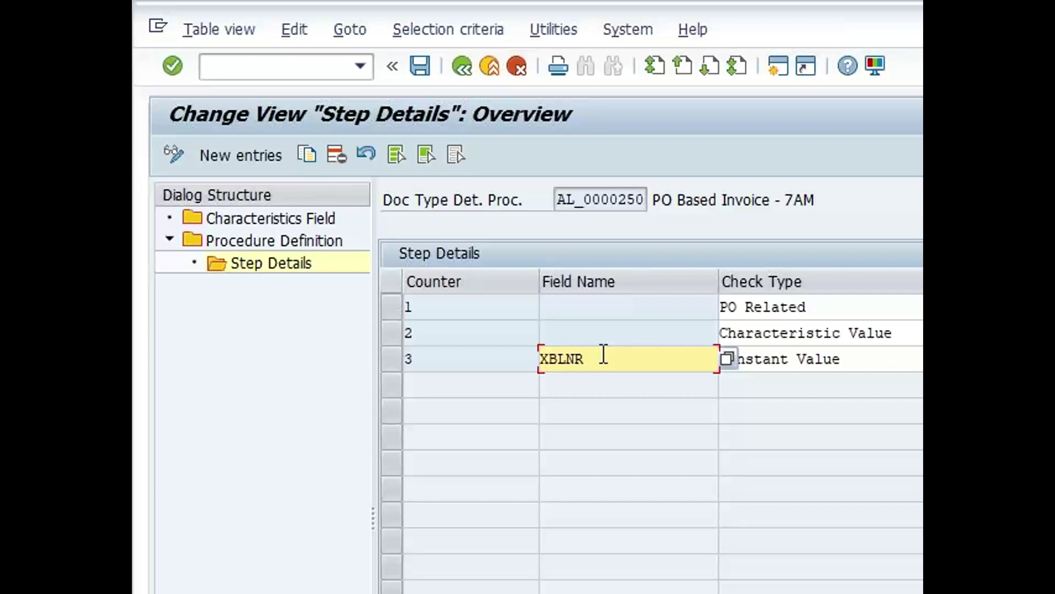
key(alt+Tab)
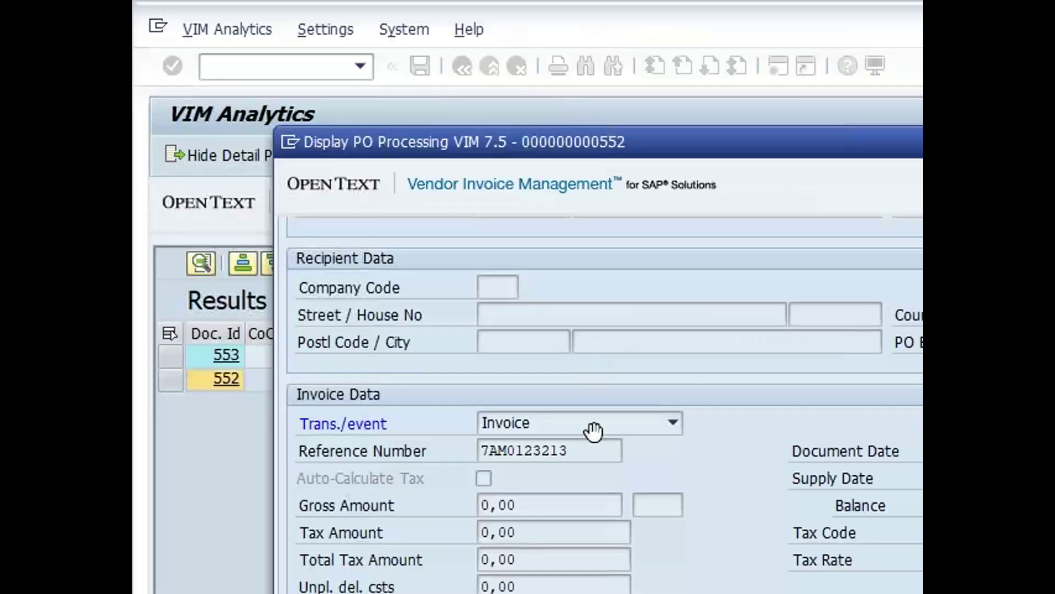
click(510, 453)
key(alt+Tab)
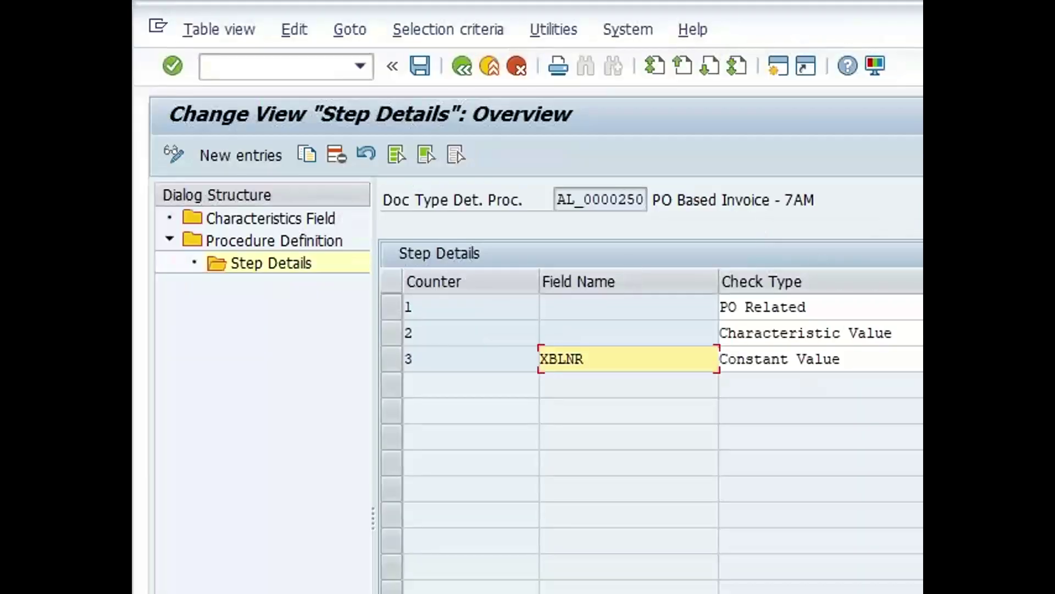
scroll(652, 418, right, 3)
scroll(652, 418, left, 3)
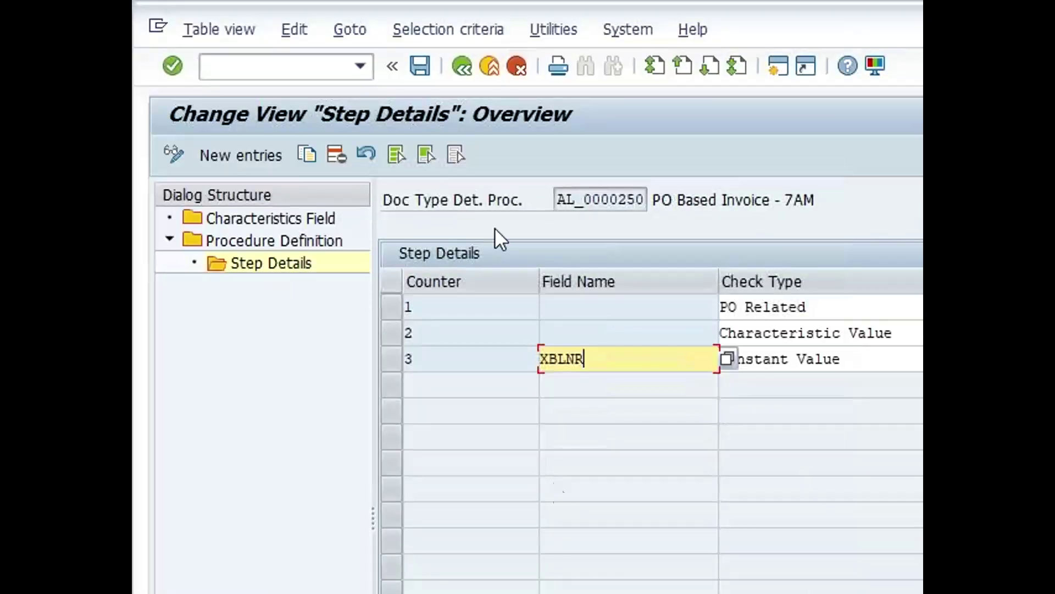
Back out to the configuration guide and run Maintain Document Types
click(456, 70)
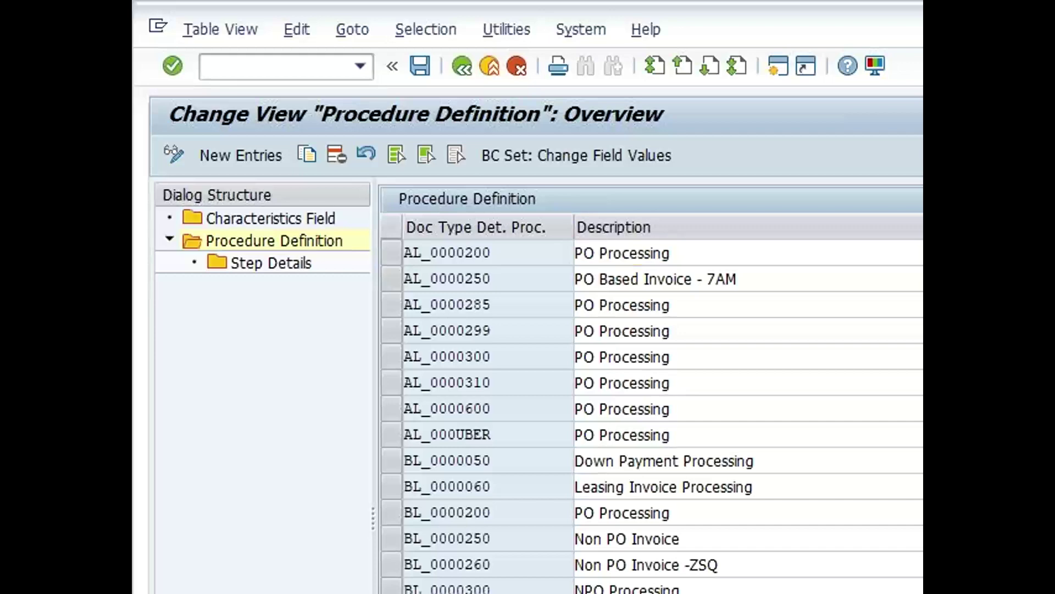
click(465, 65)
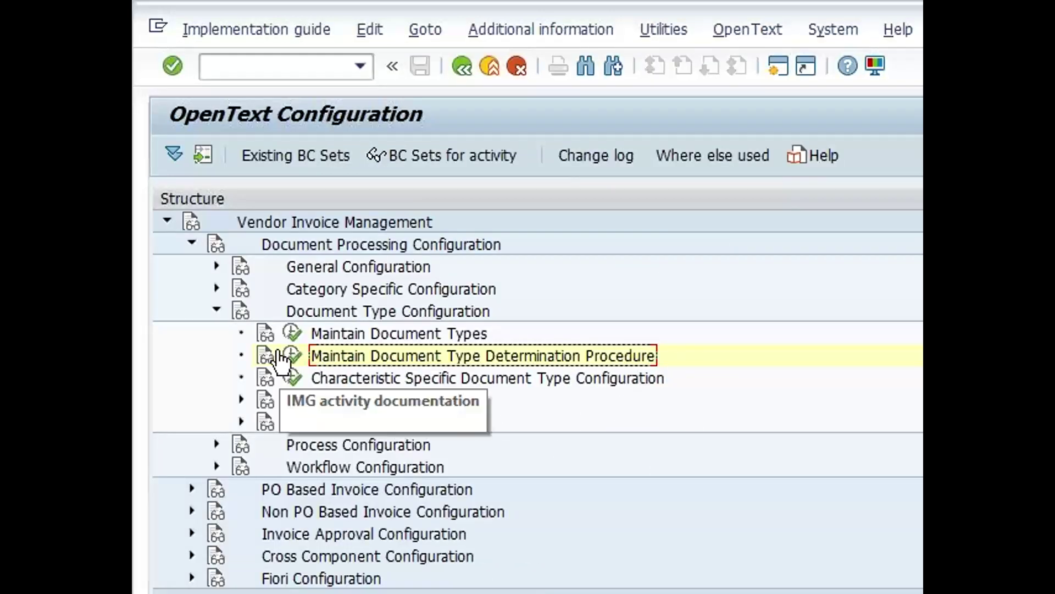
click(292, 332)
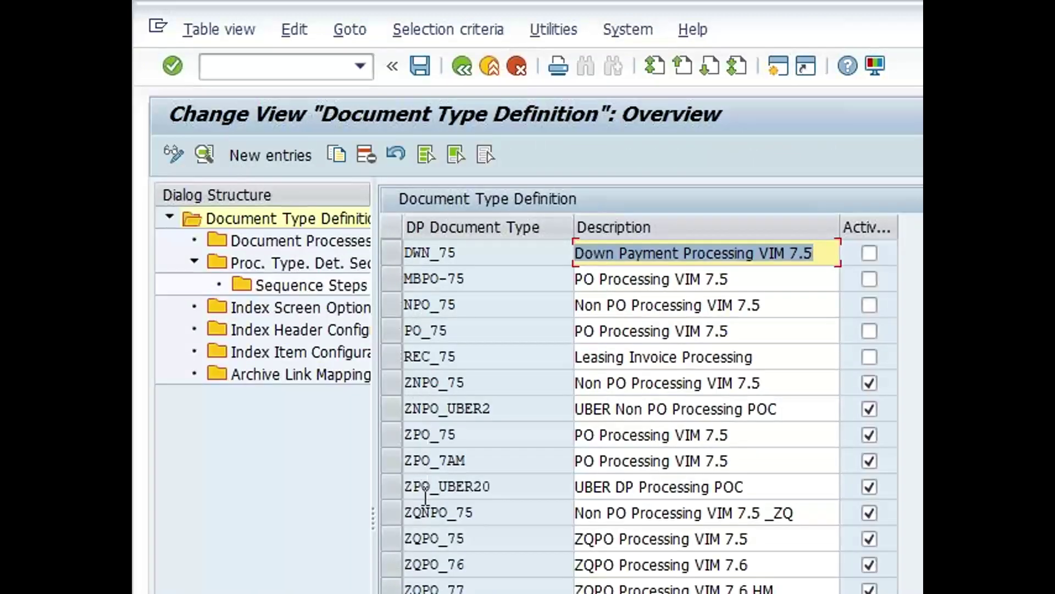
Open ZPO_7AM's process type sequence and check step 15's BUKRS check against table T001
click(388, 456)
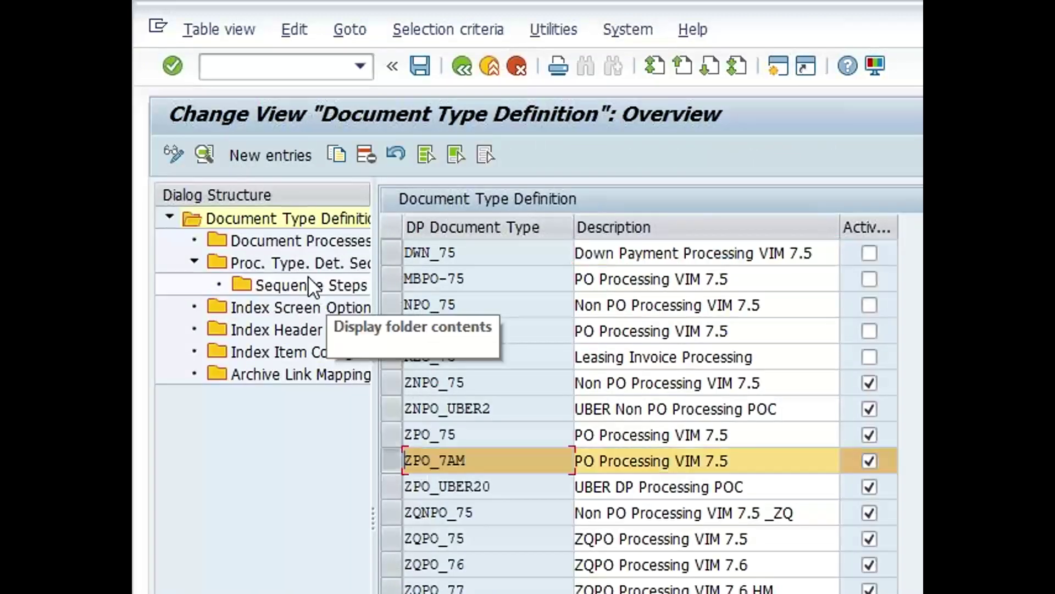
double_click(301, 263)
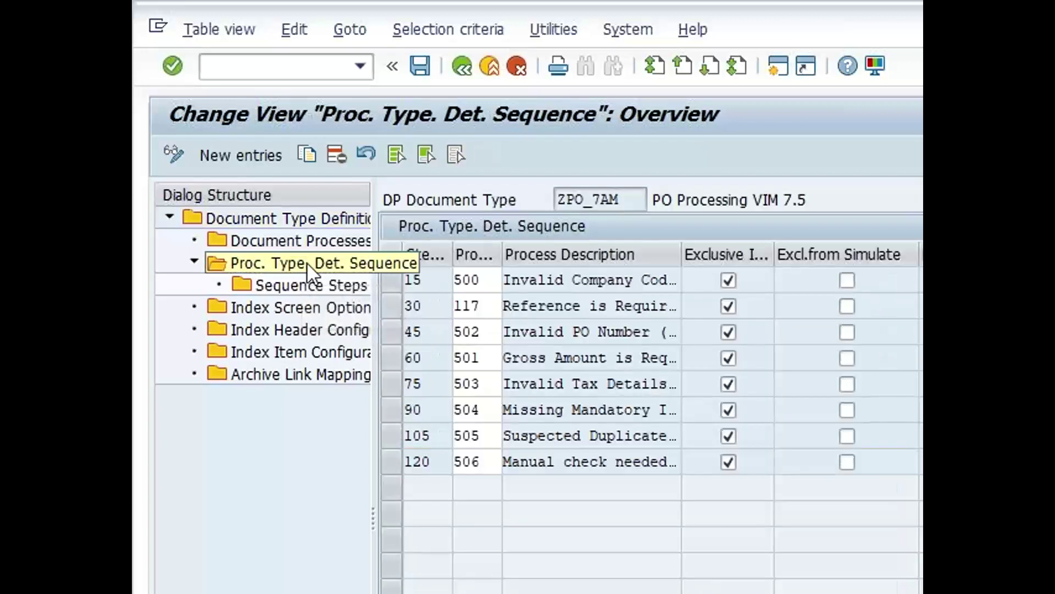
drag(680, 260, 829, 259)
click(711, 279)
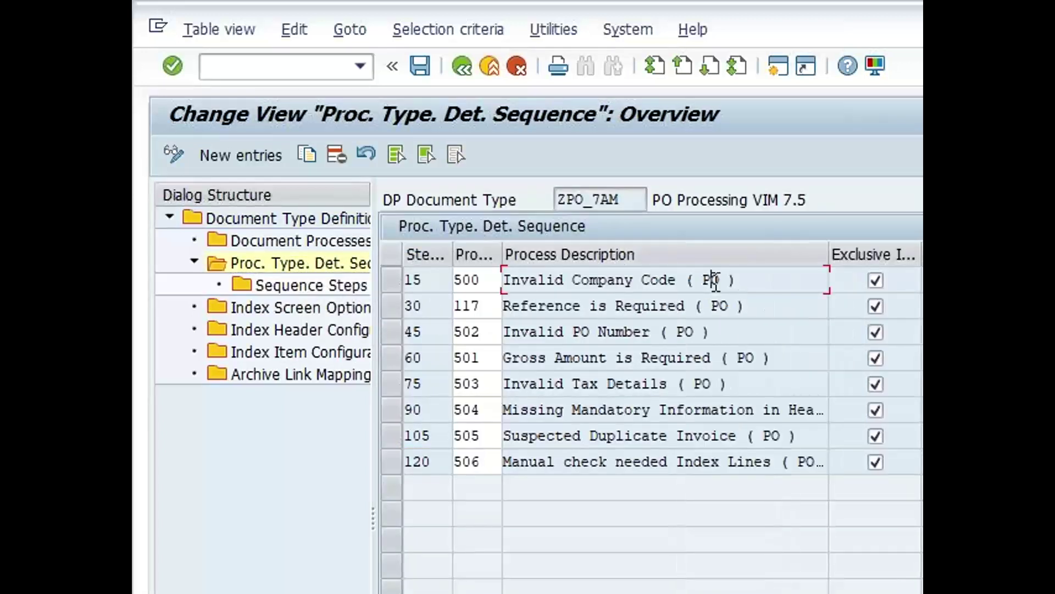
click(393, 278)
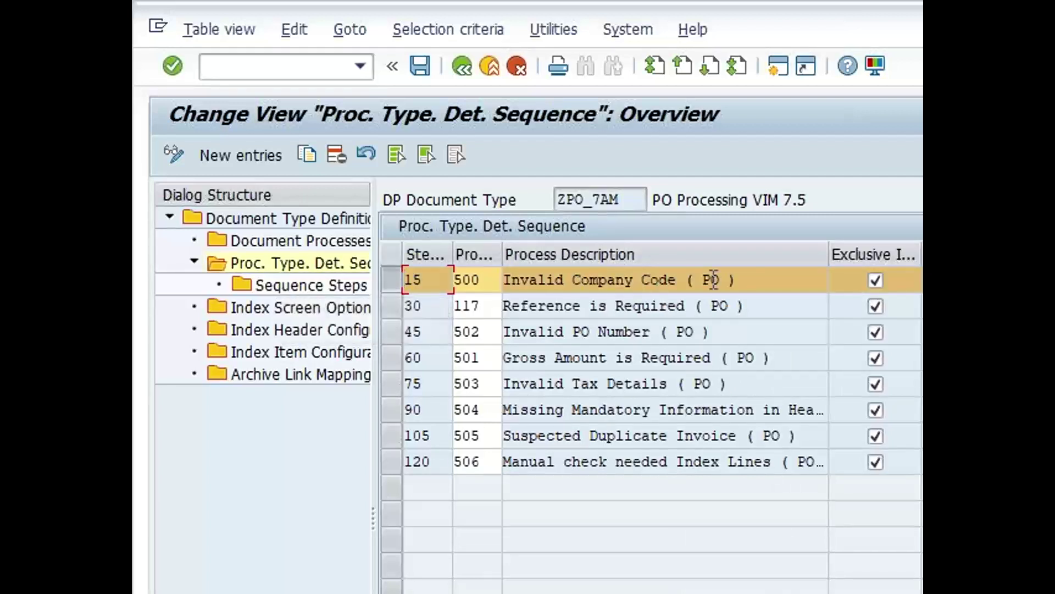
double_click(338, 290)
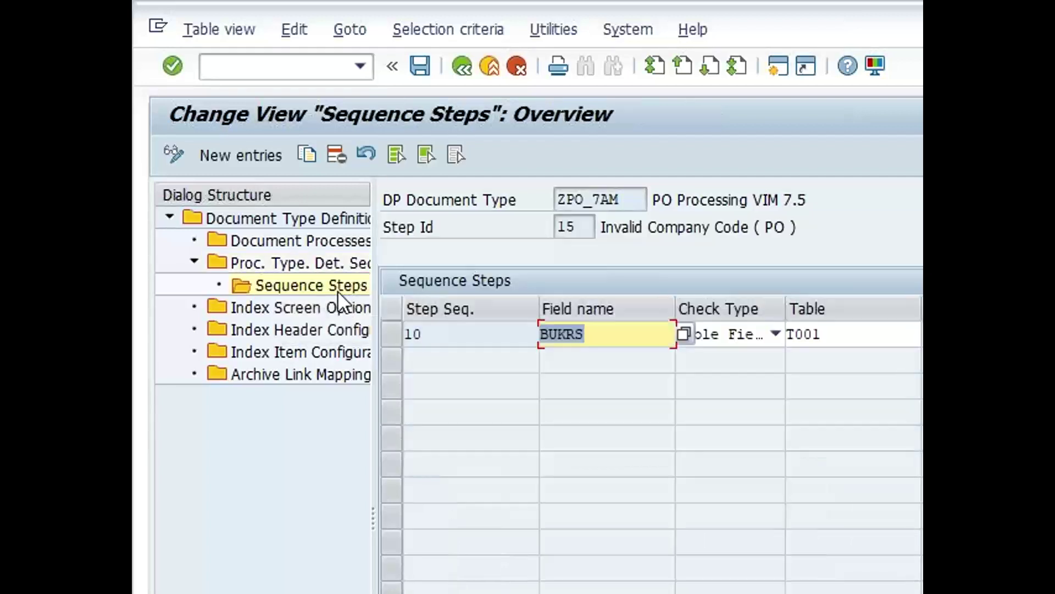
click(863, 335)
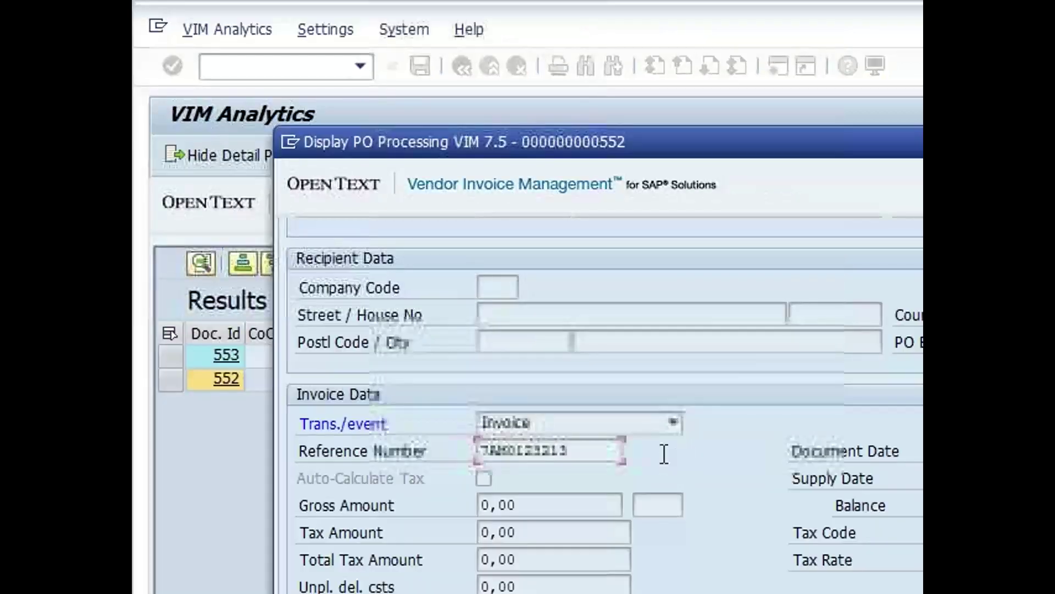
click(495, 286)
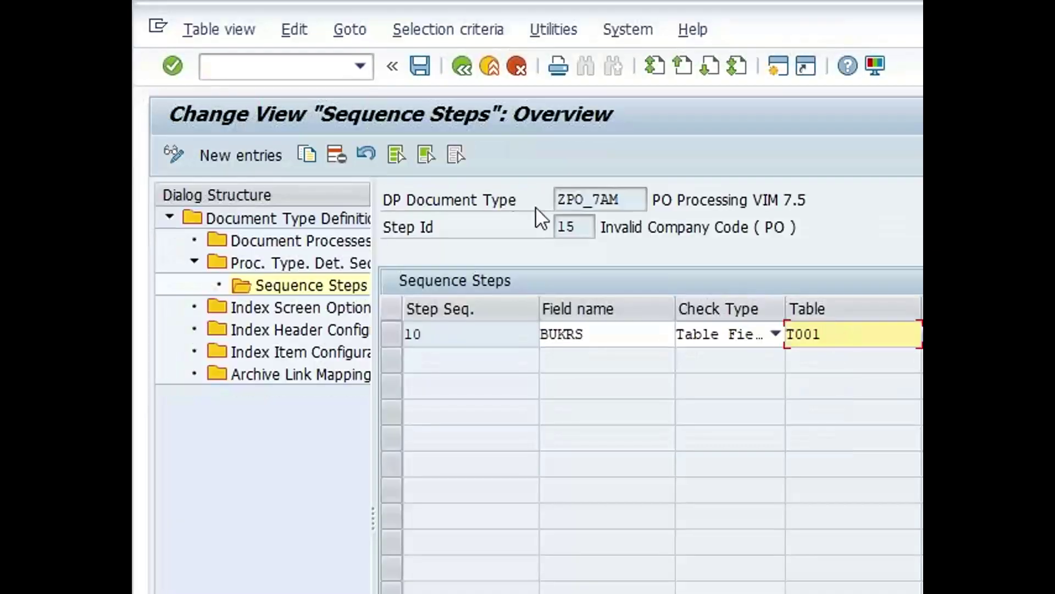
Note step 15's process type 500, then go back to the OpenText configuration tree
click(461, 67)
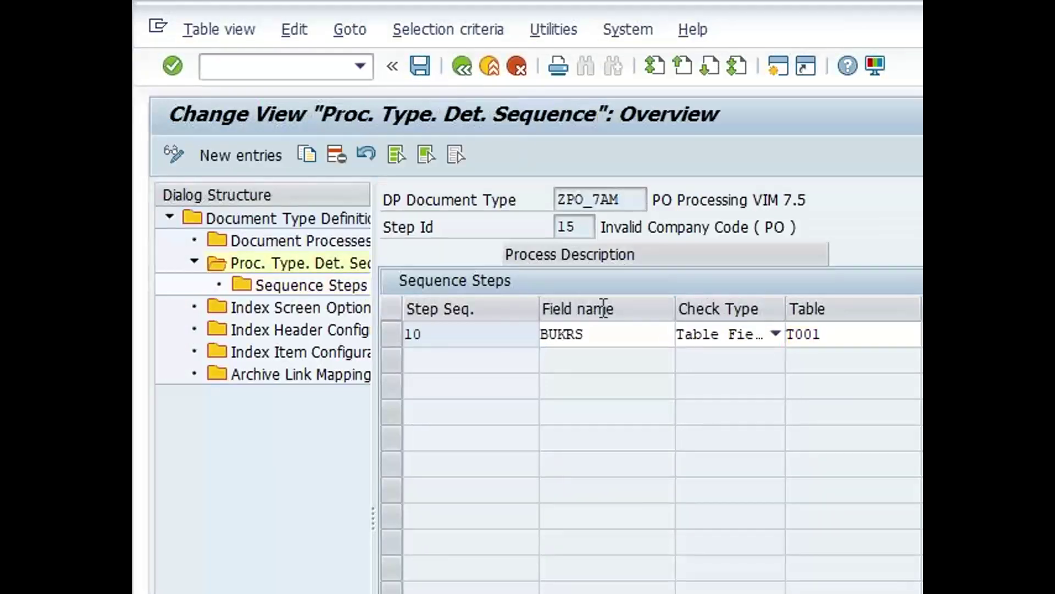
click(661, 281)
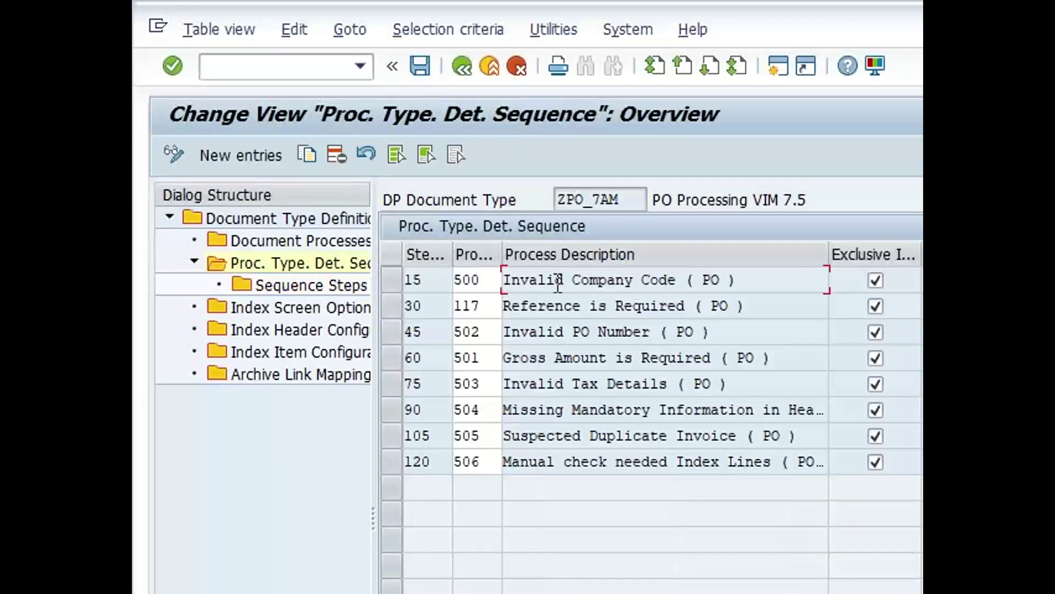
double_click(489, 280)
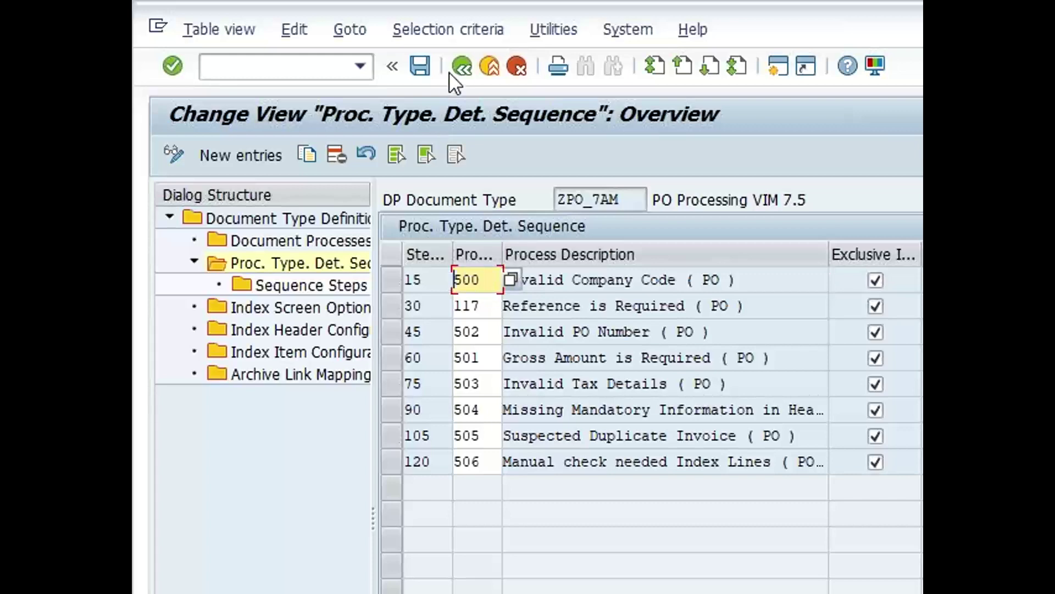
click(462, 66)
click(463, 63)
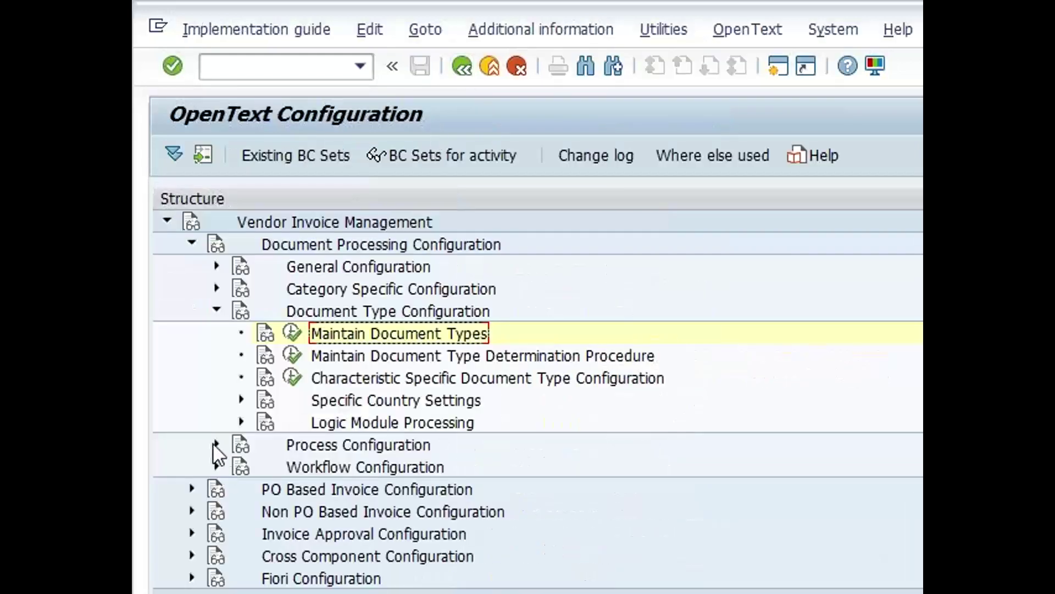
Run Maintain Process Types under Process Configuration and position to process type 500
click(216, 443)
click(292, 467)
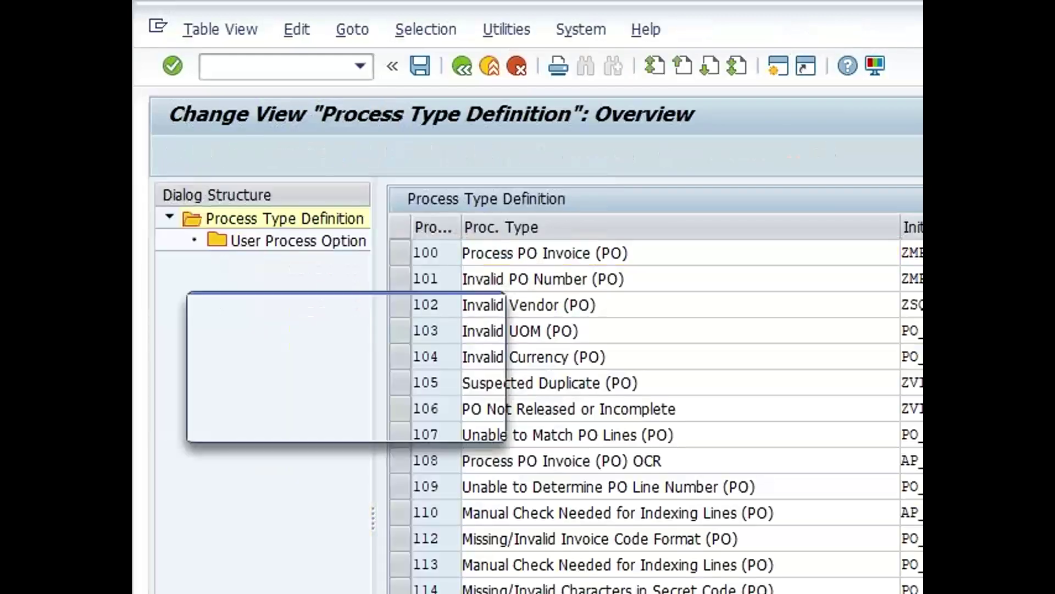
text(500)
key(Return)
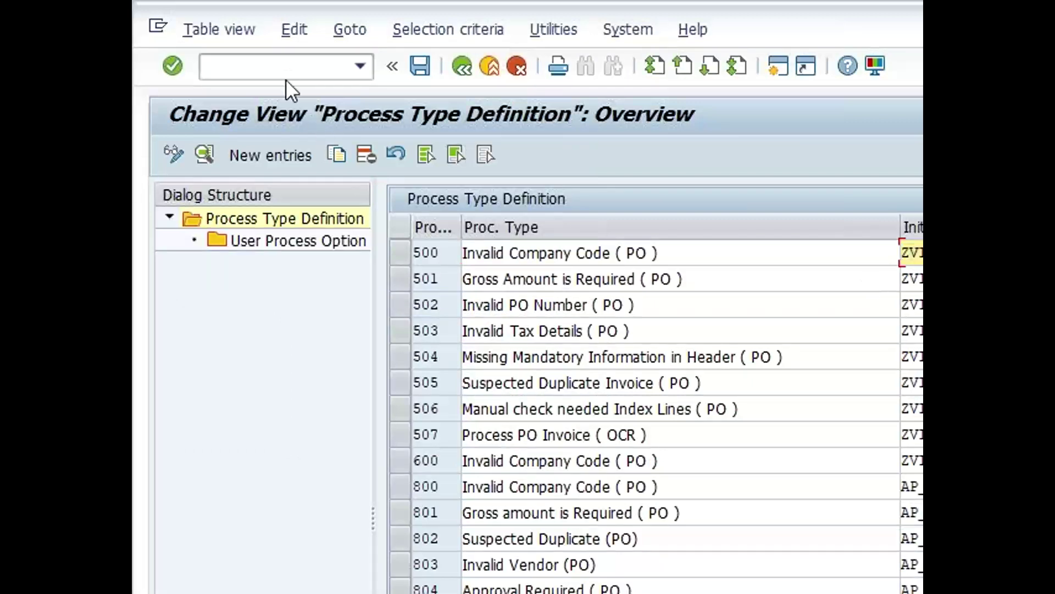
Open role management /o/opt/cp_9cx4 in a new session
click(288, 64)
text(/n/ot/)
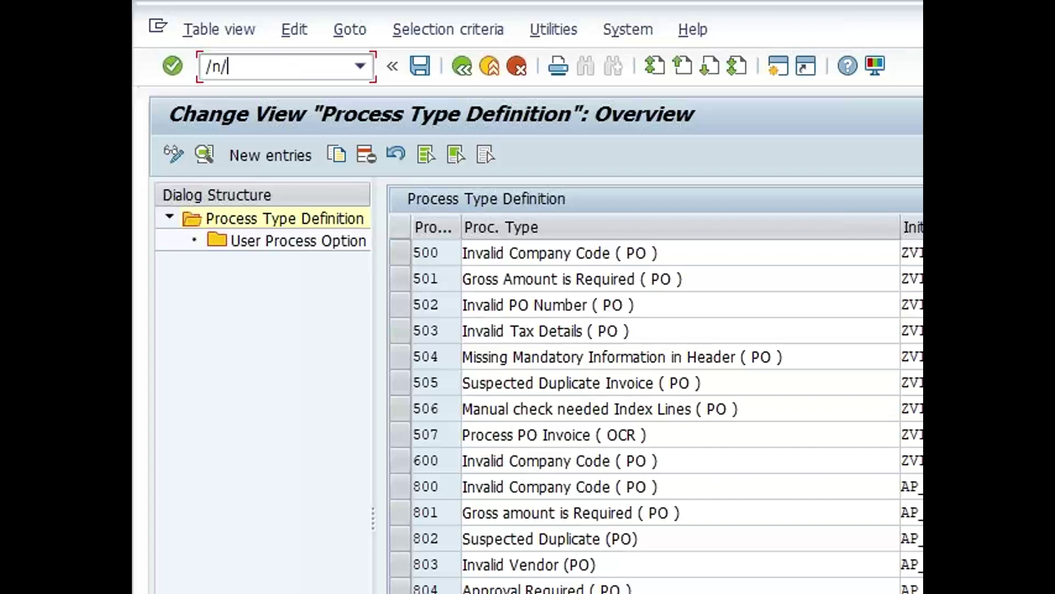
key(BackSpace)
key(BackSpace)
key(BackSpace)
key(BackSpace)
key(BackSpace)
text(o/opt/sp)
key(BackSpace)
key(BackSpace)
text(cp_9cx4)
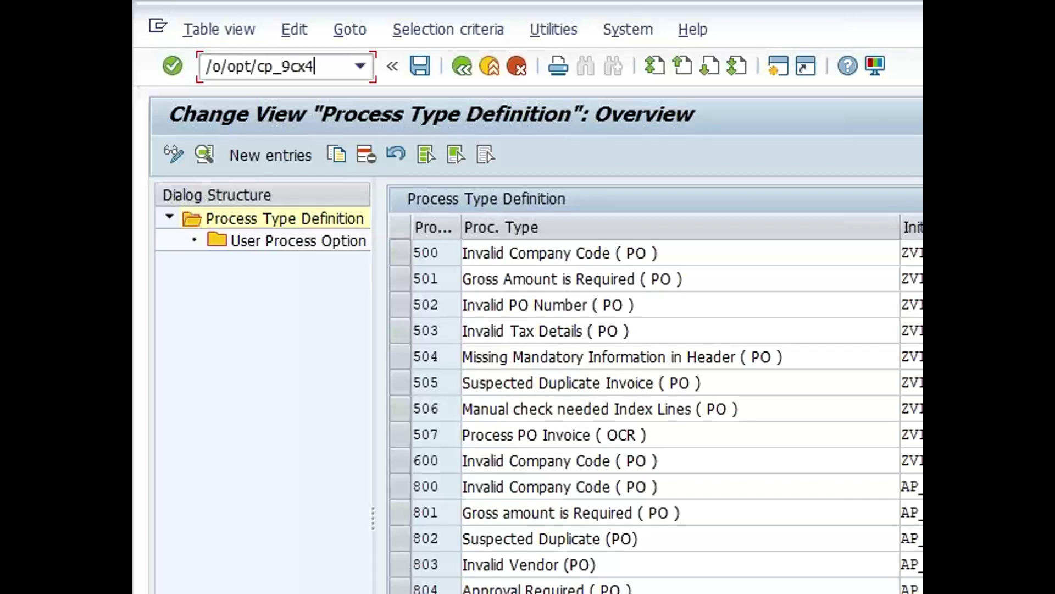
key(Return)
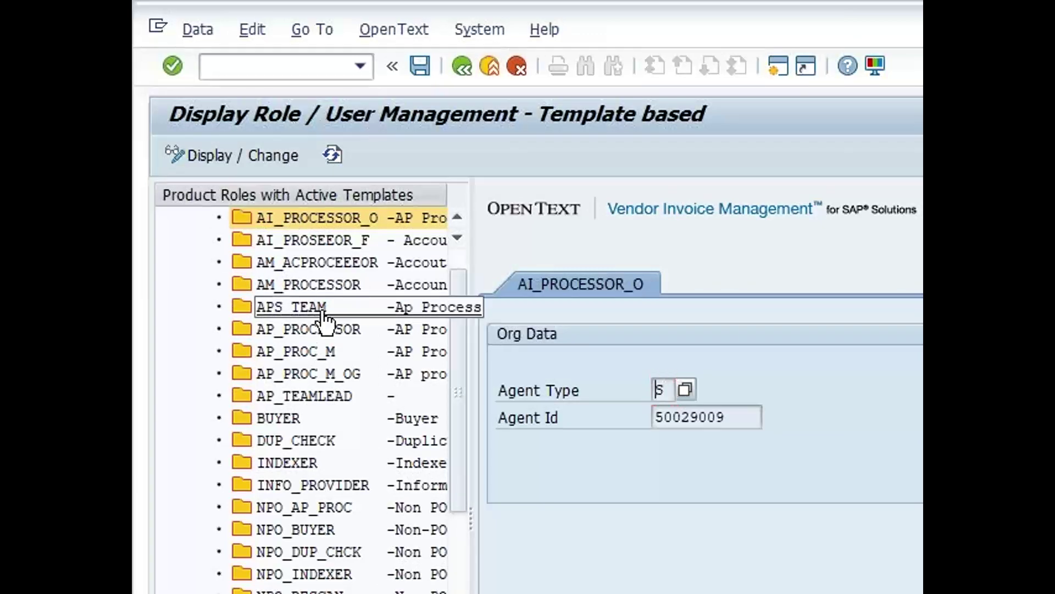
Check role template ZVIM_APS_7's mapping of company codes * to agent GVIM1, then switch windows
scroll(325, 327, down, 8)
scroll(330, 395, down, 2)
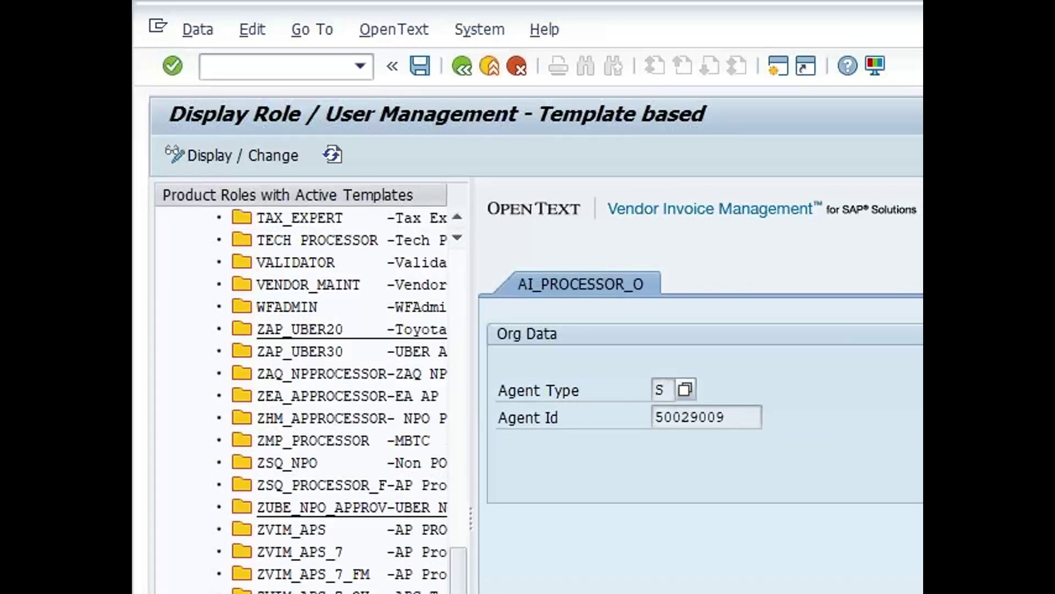
click(346, 550)
click(770, 390)
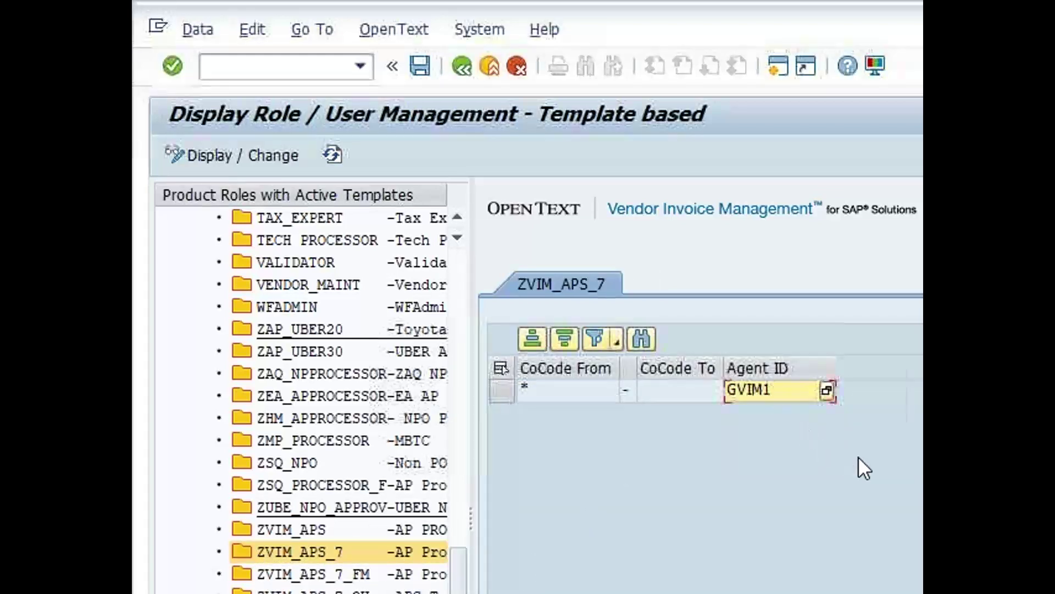
key(alt+Tab)
key(alt+Tab)
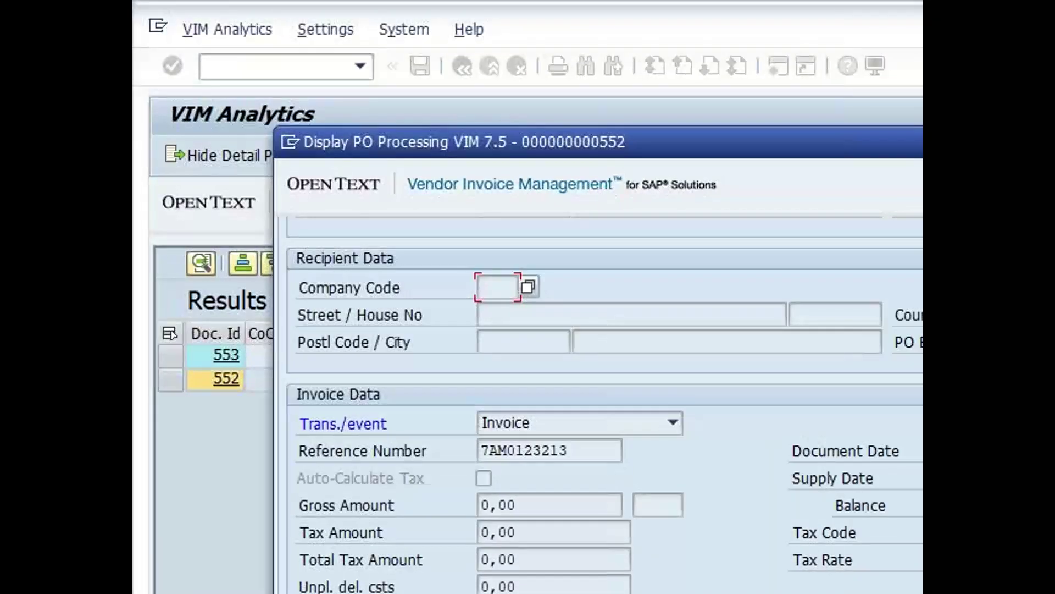
Close invoice 552's details and select the 552 and 553 rows in the results
key(Escape)
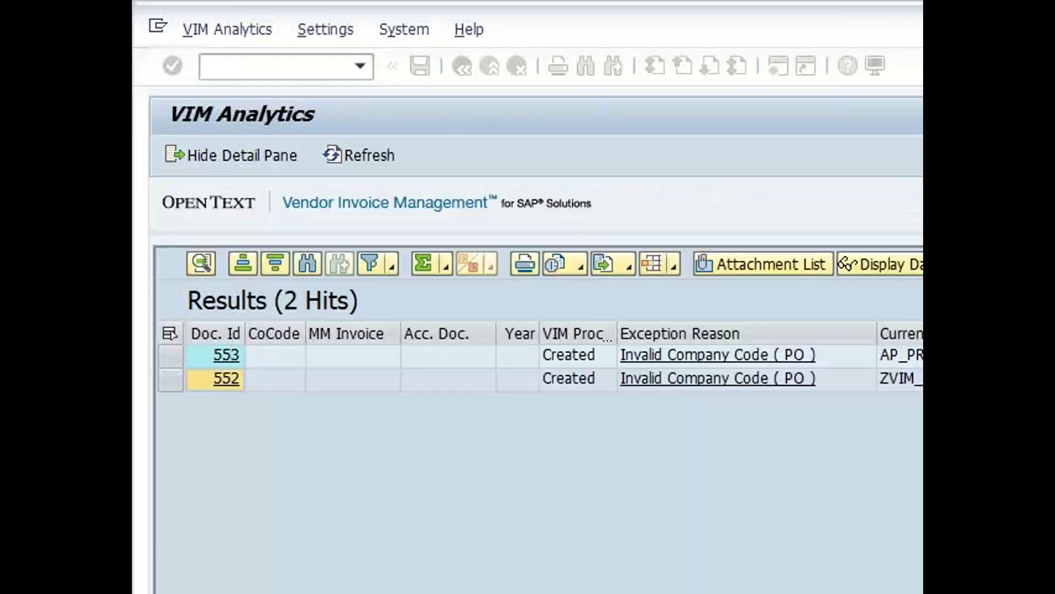
click(169, 381)
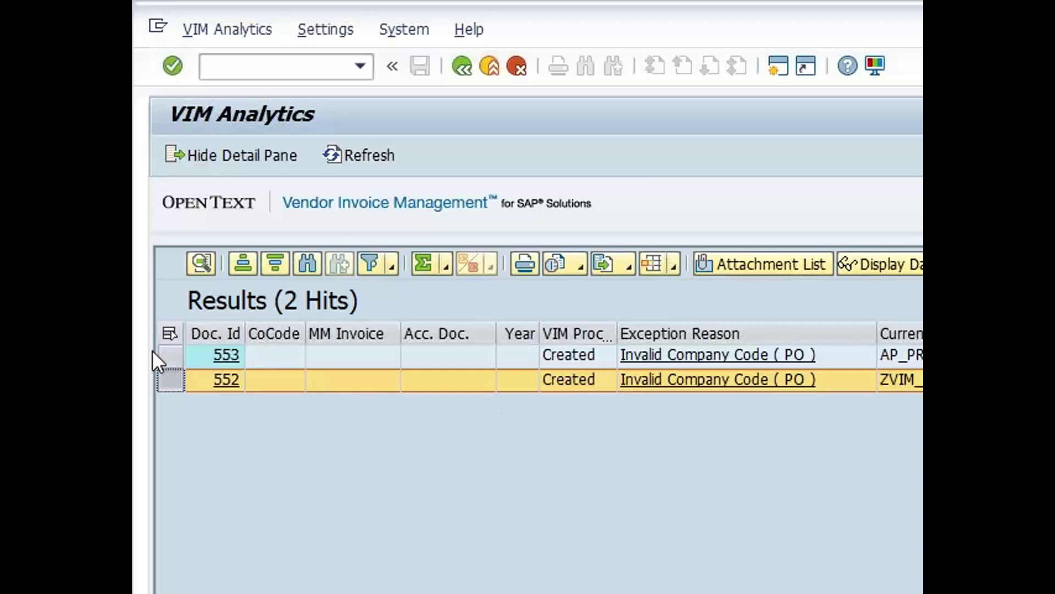
click(165, 356)
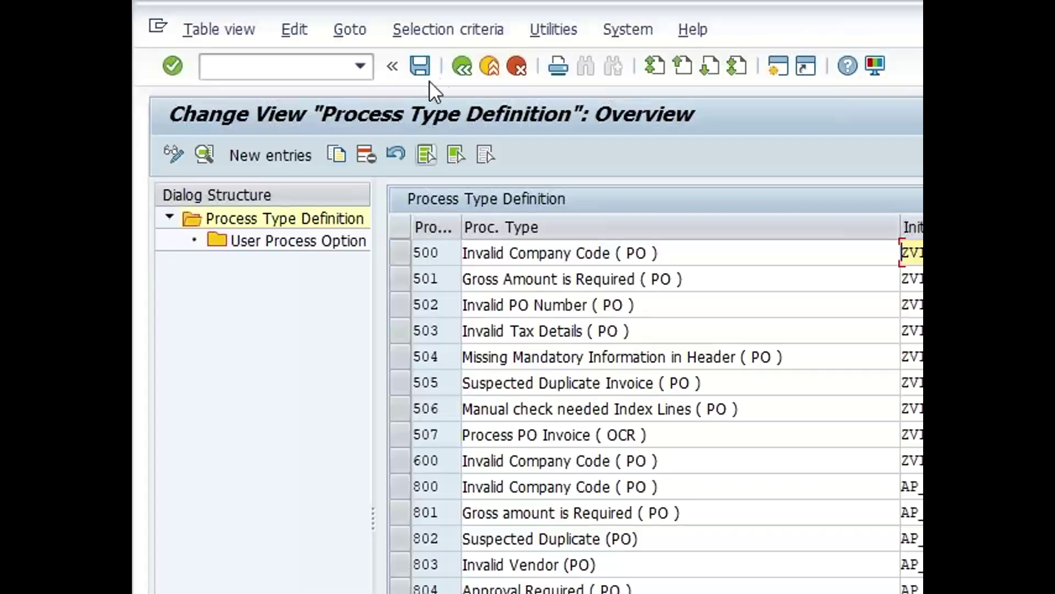
Compare procedure AL_0000200's step details with invoice 553's processing data
click(460, 68)
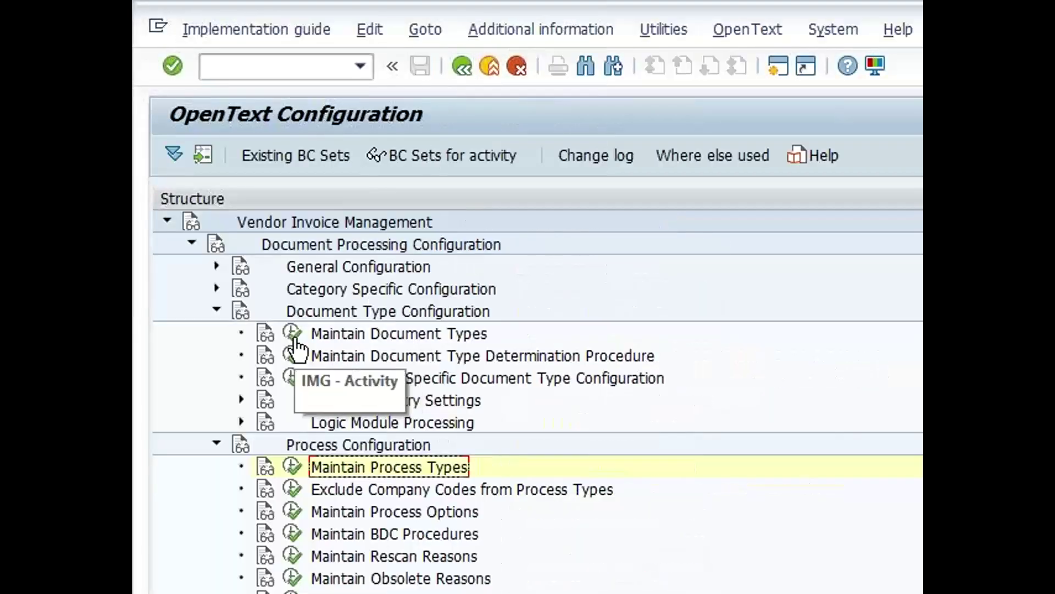
click(288, 359)
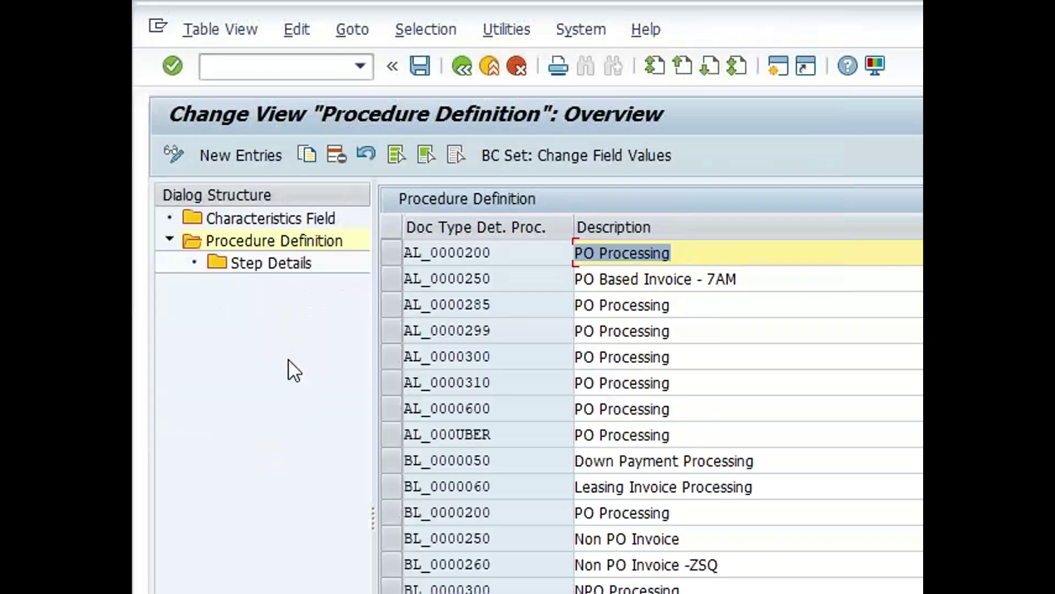
click(400, 251)
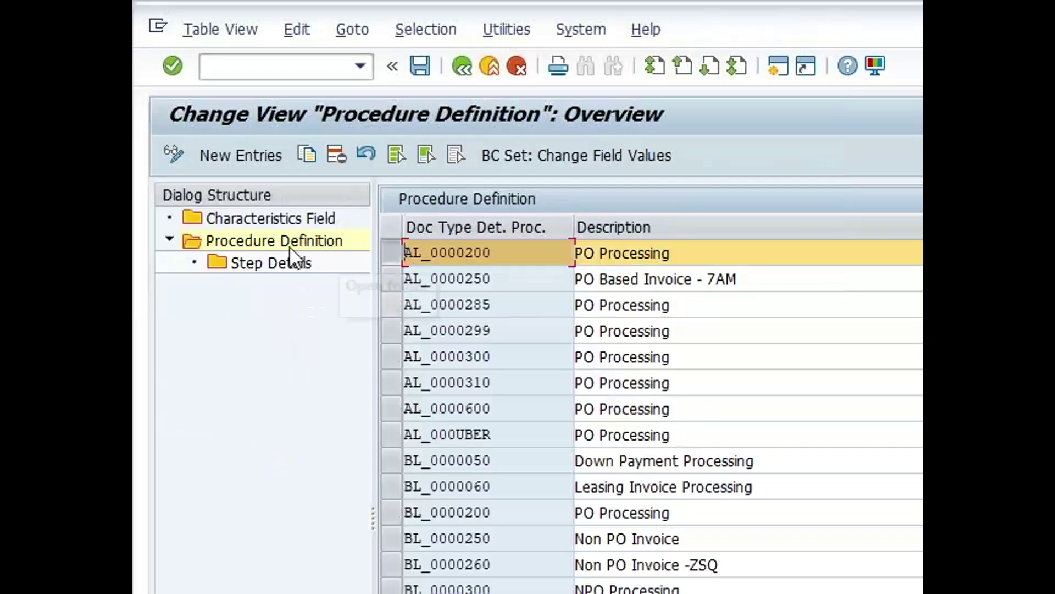
double_click(254, 262)
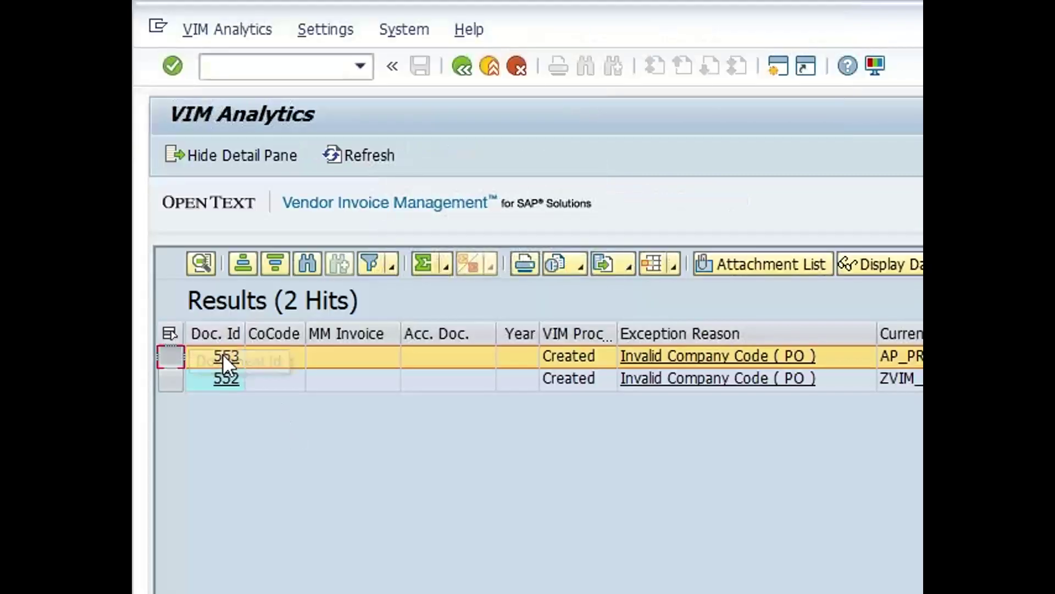
click(222, 354)
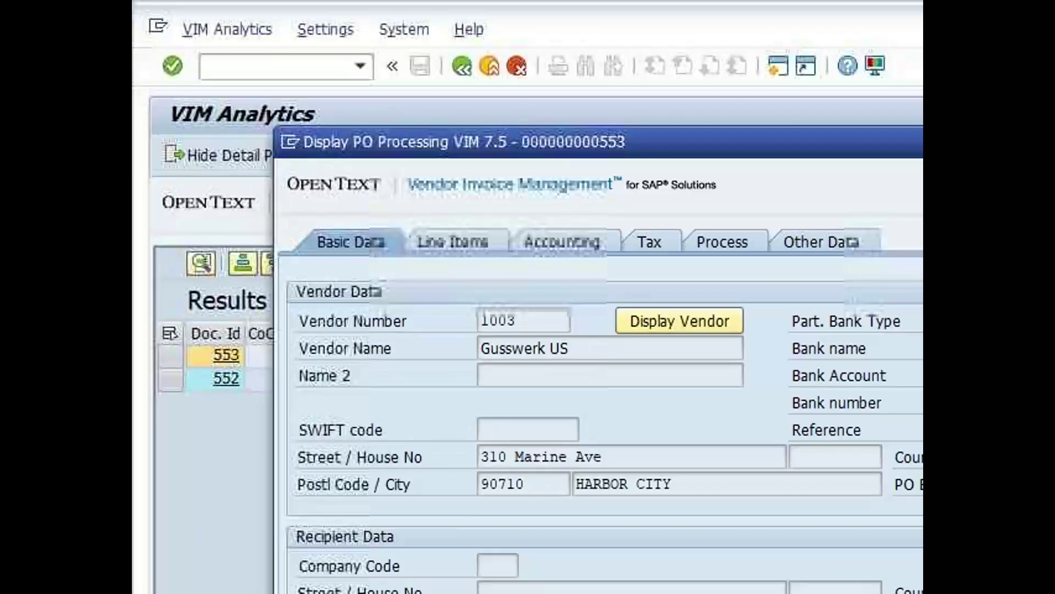
scroll(600, 407, down, 3)
scroll(605, 407, down, 3)
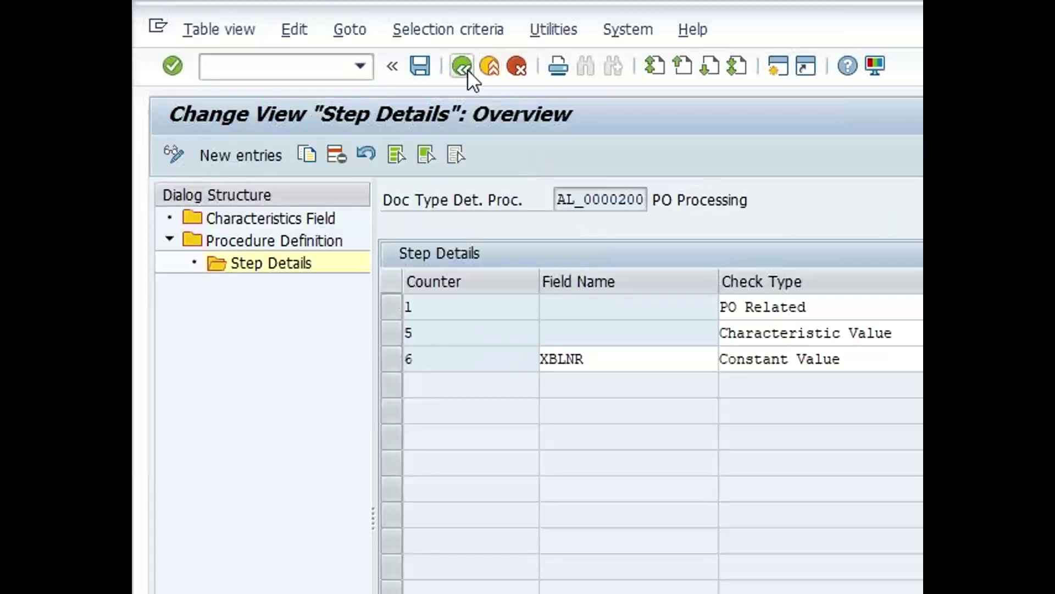
click(466, 68)
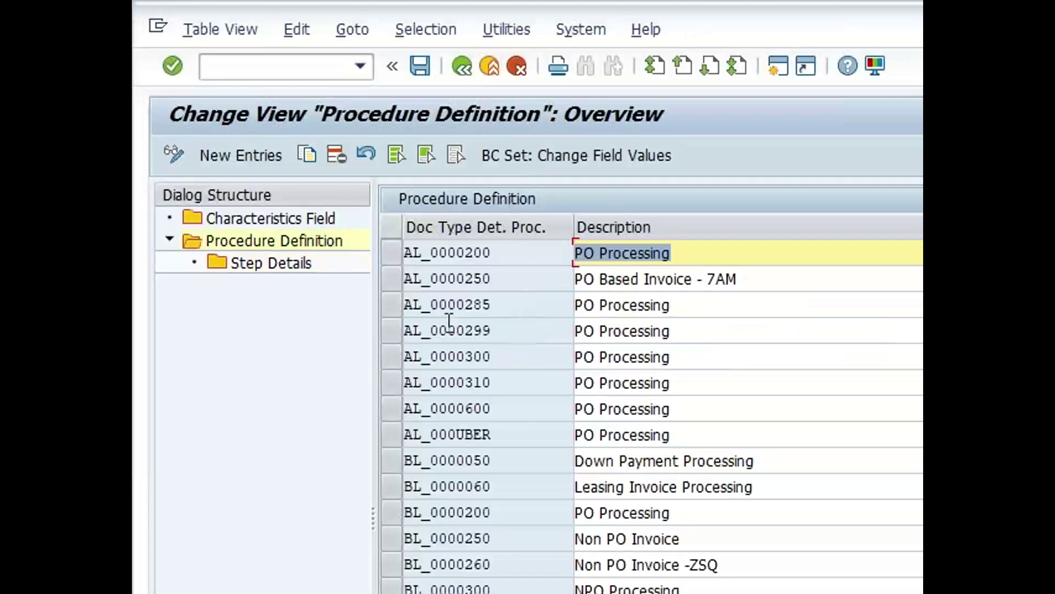
Check AL_0000250's step details, then close invoice 553's processing details
click(397, 281)
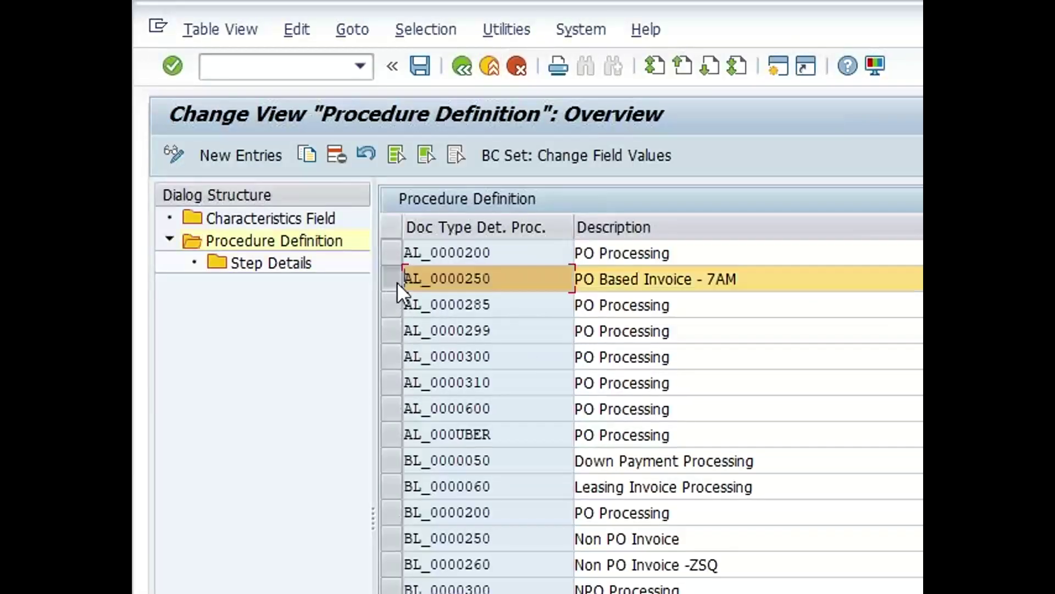
double_click(254, 264)
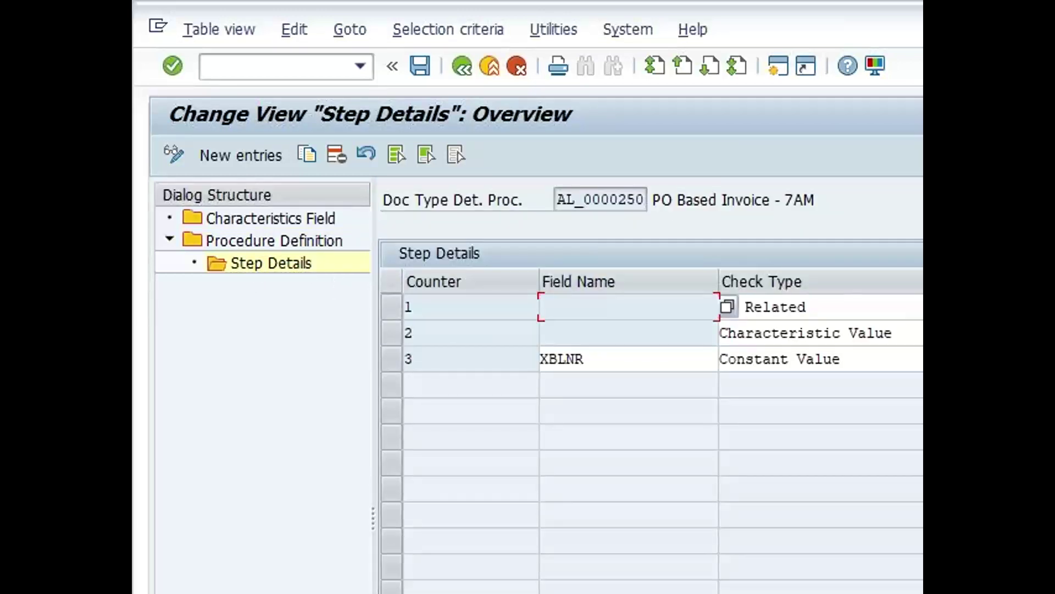
click(456, 74)
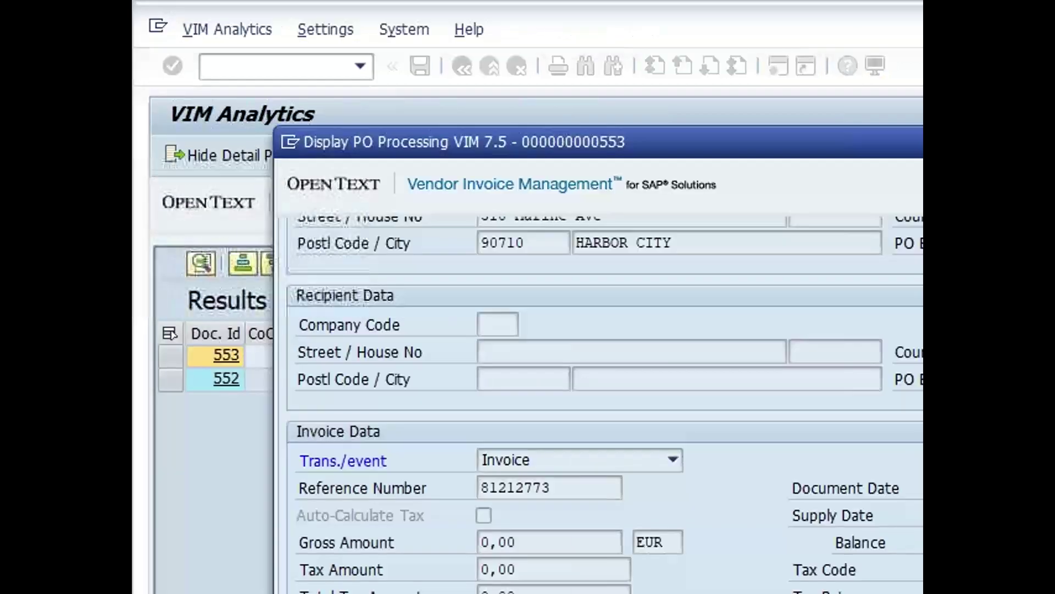
scroll(817, 590, up, 3)
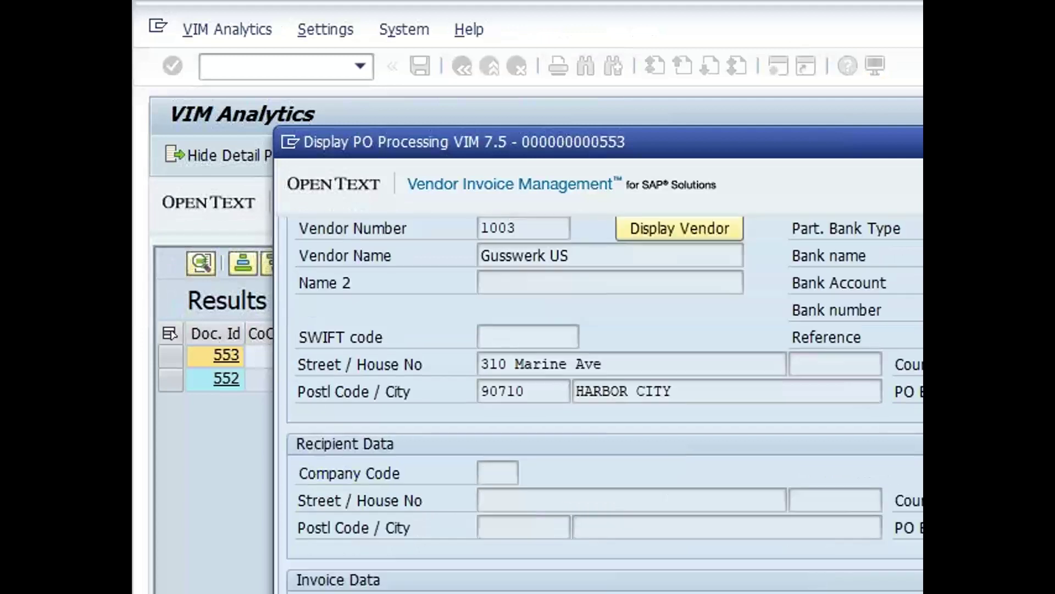
key(Escape)
scroll(700, 404, right, 3)
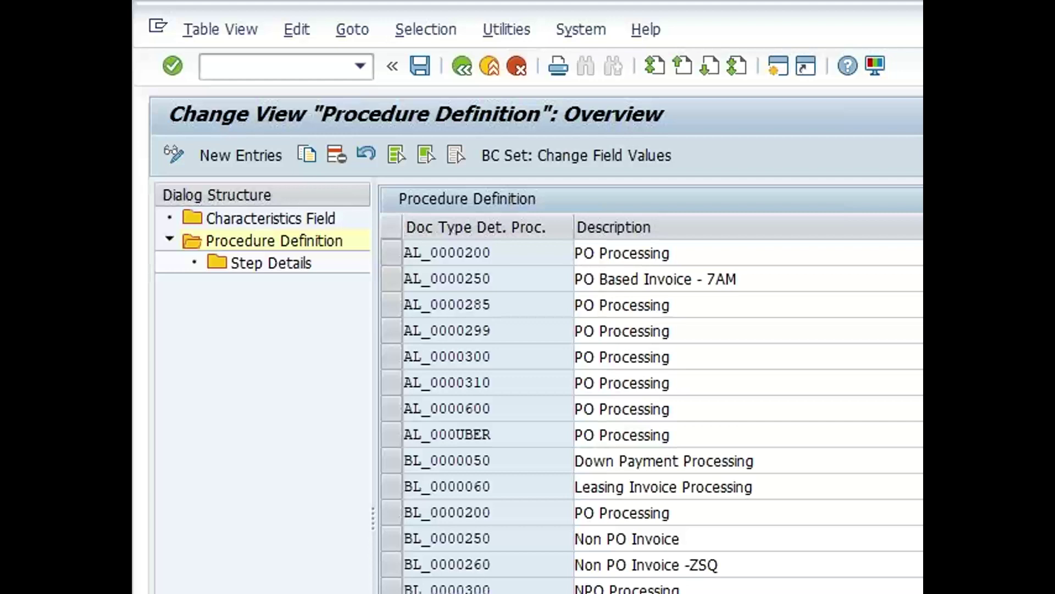
Display table /OPT/VIM_ZCONST in SM30, chosen from the table history
click(266, 66)
text(/osm30)
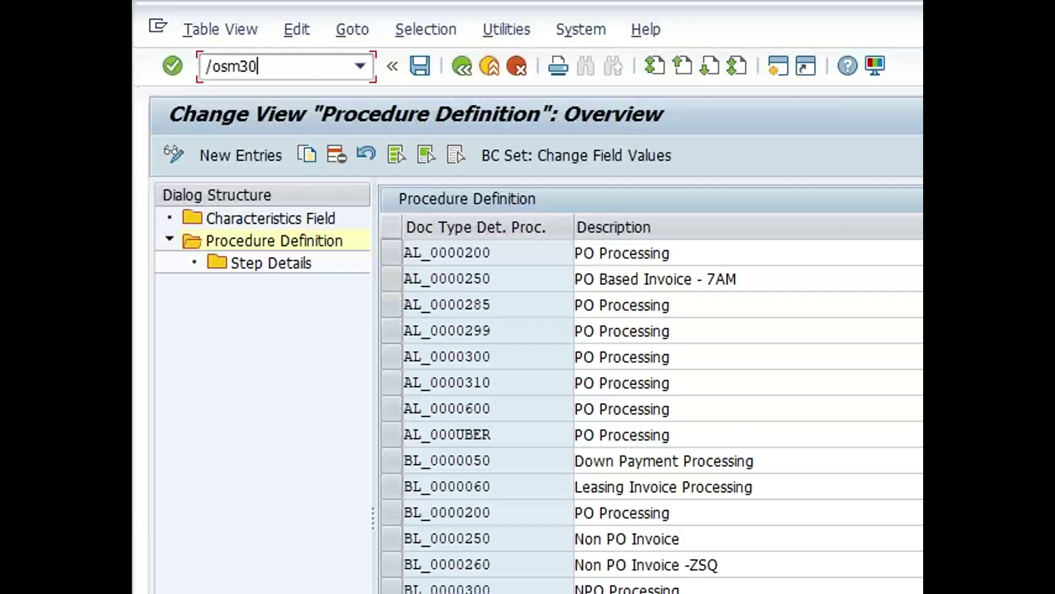
key(Return)
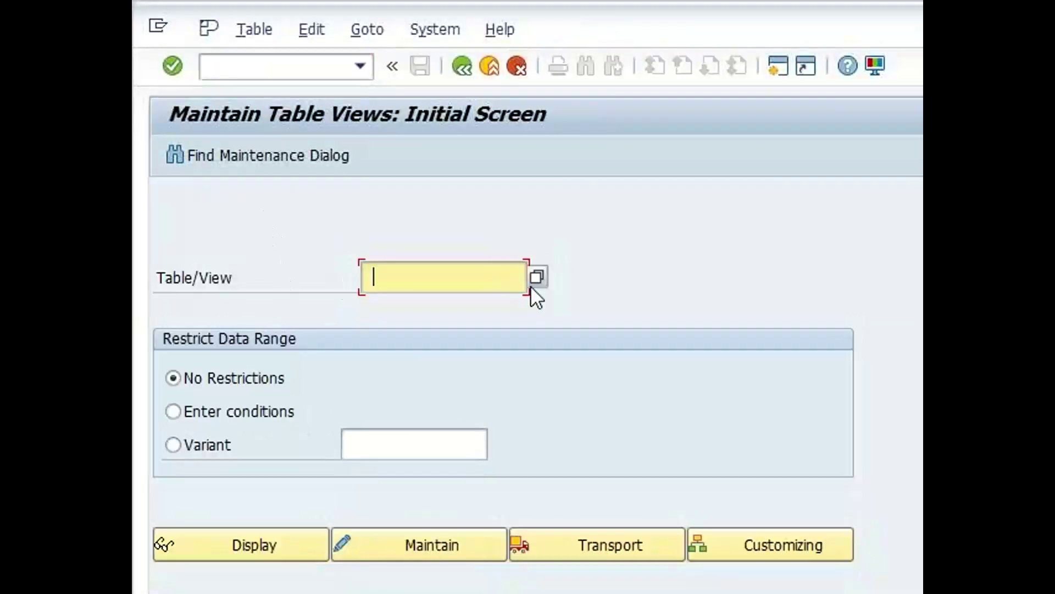
click(528, 284)
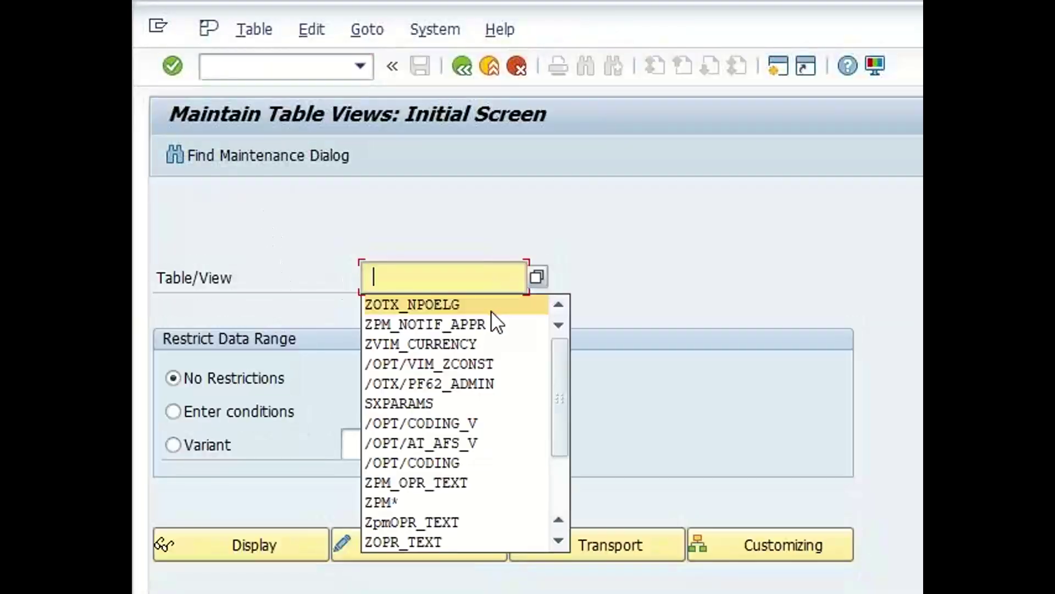
click(499, 363)
click(262, 546)
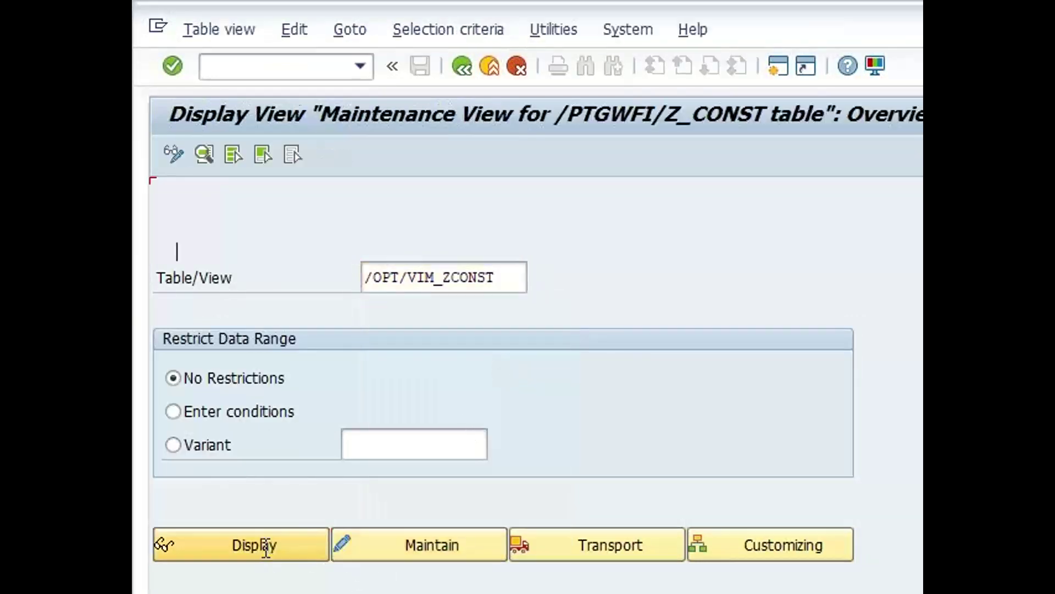
Scroll through the constants' values and descriptions, such as DOCTYPE_NPO set to NPO_75
scroll(715, 384, right, 1)
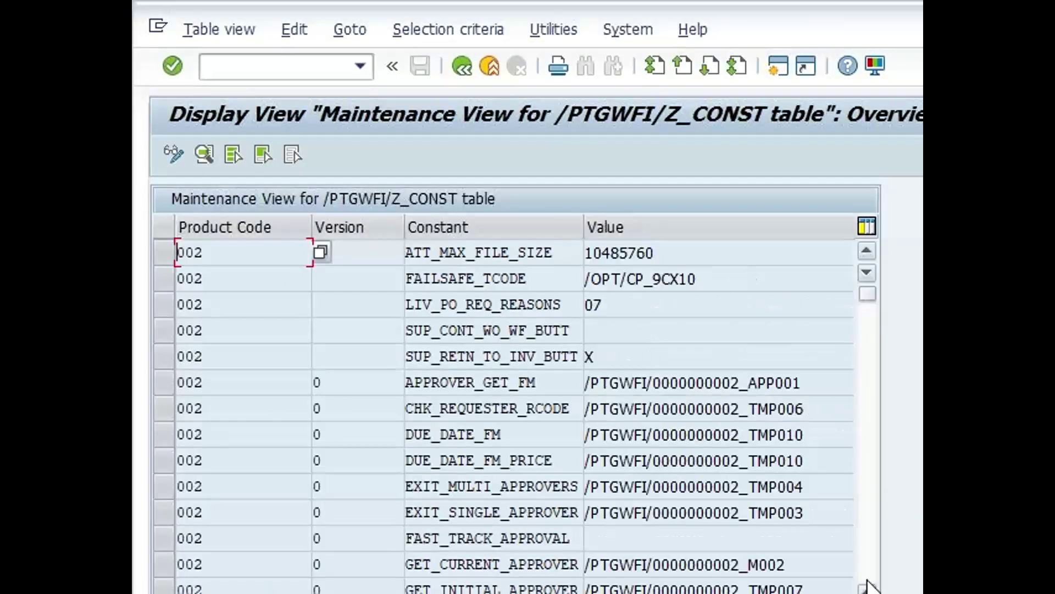
click(839, 433)
scroll(839, 433, down, 5)
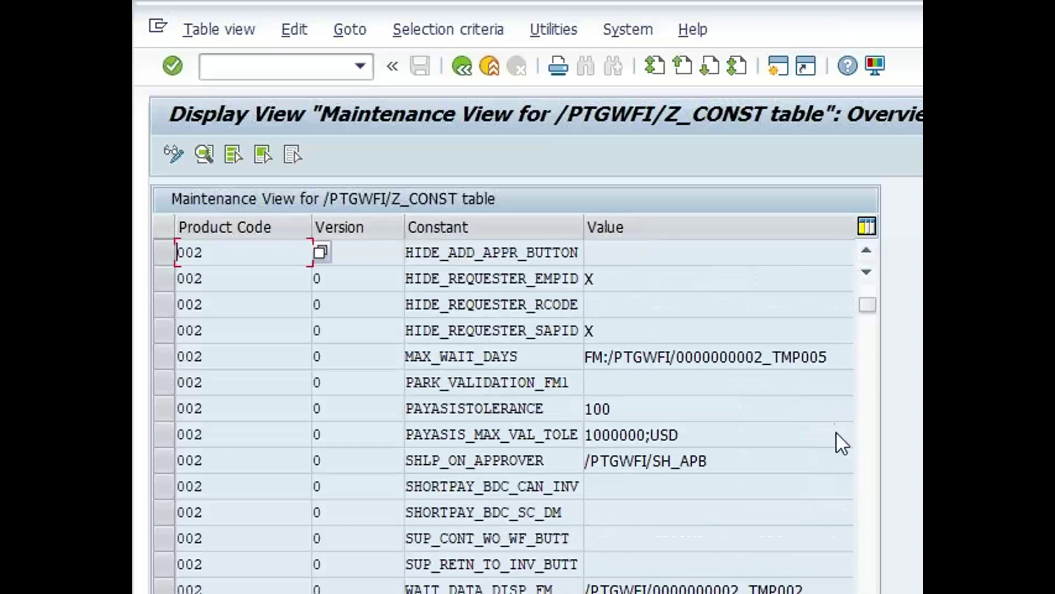
scroll(836, 432, down, 5)
scroll(839, 434, down, 5)
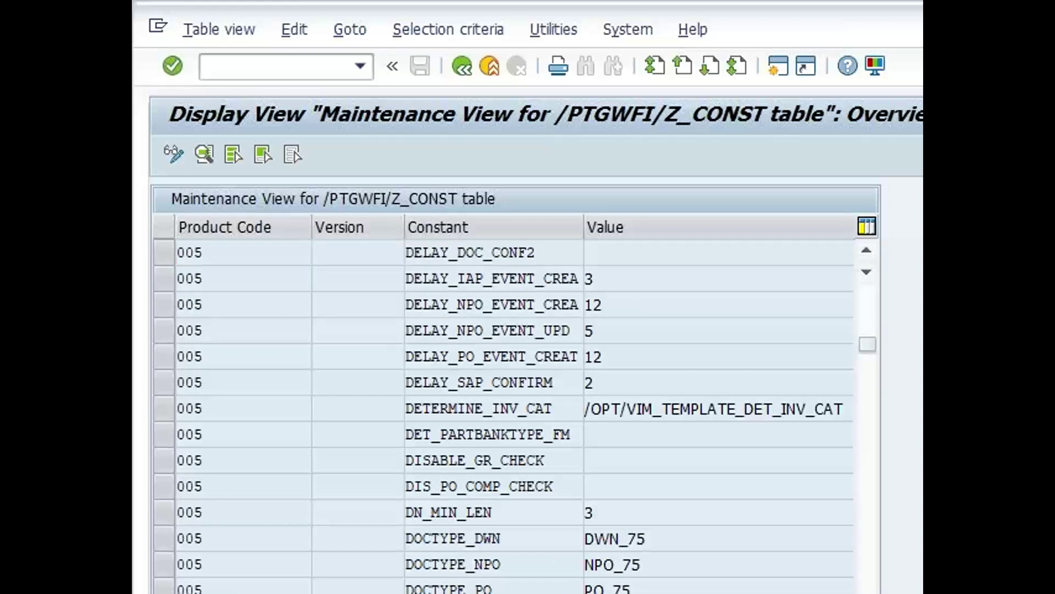
scroll(719, 410, right, 1)
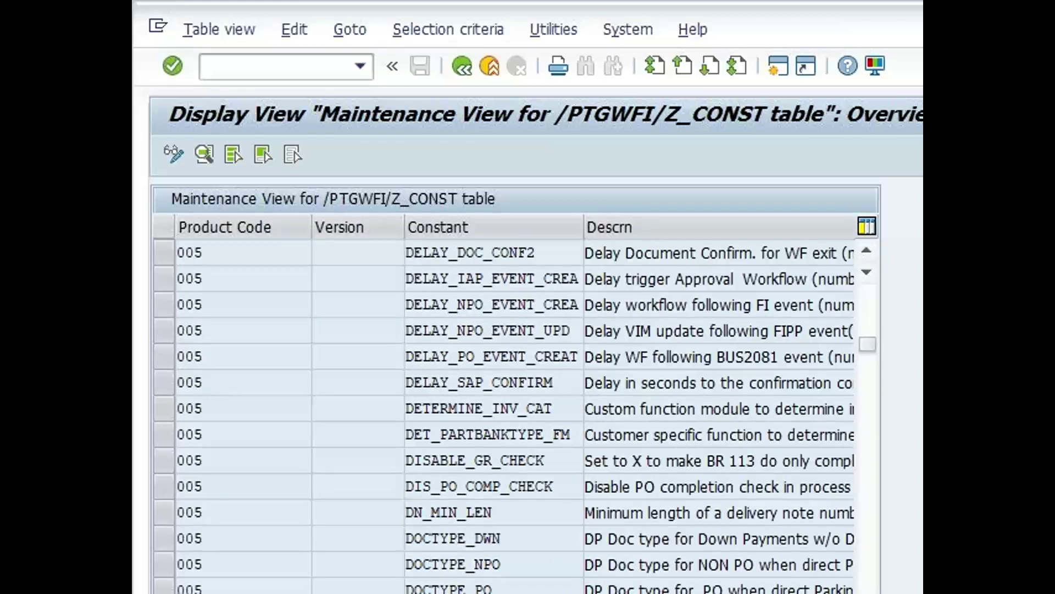
scroll(719, 409, left, 1)
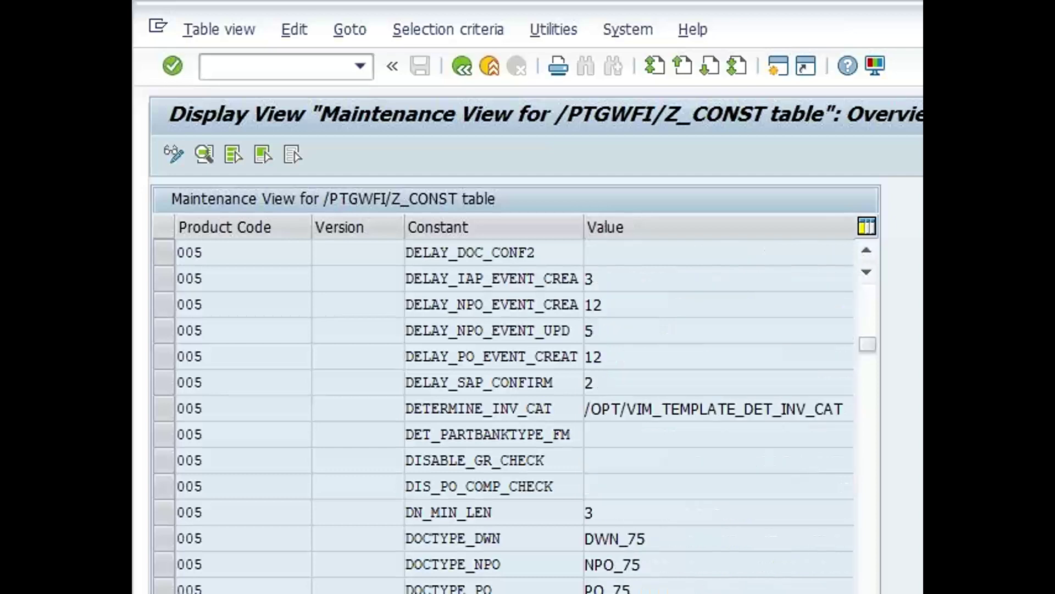
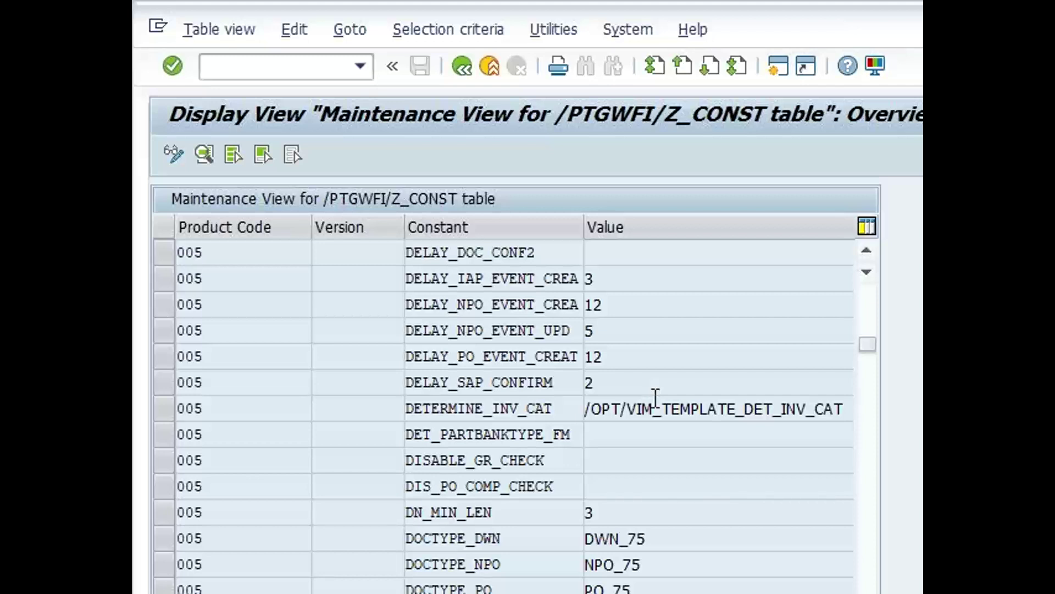
Go back from the constants list to the SM30 start screen showing /OPT/VIM_ZCONST as the table
key(alt+Tab)
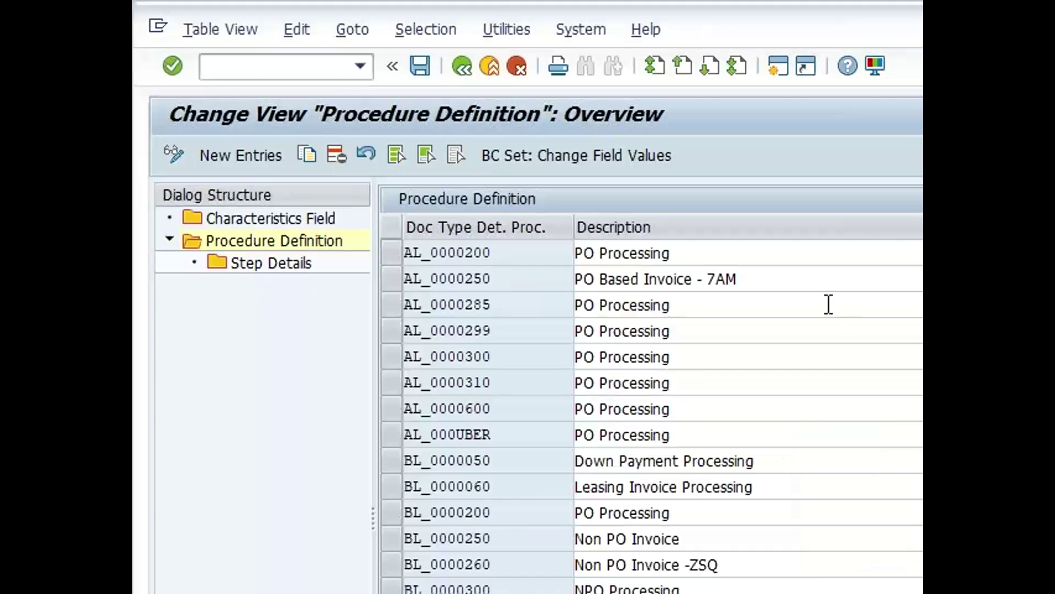
key(alt+Tab)
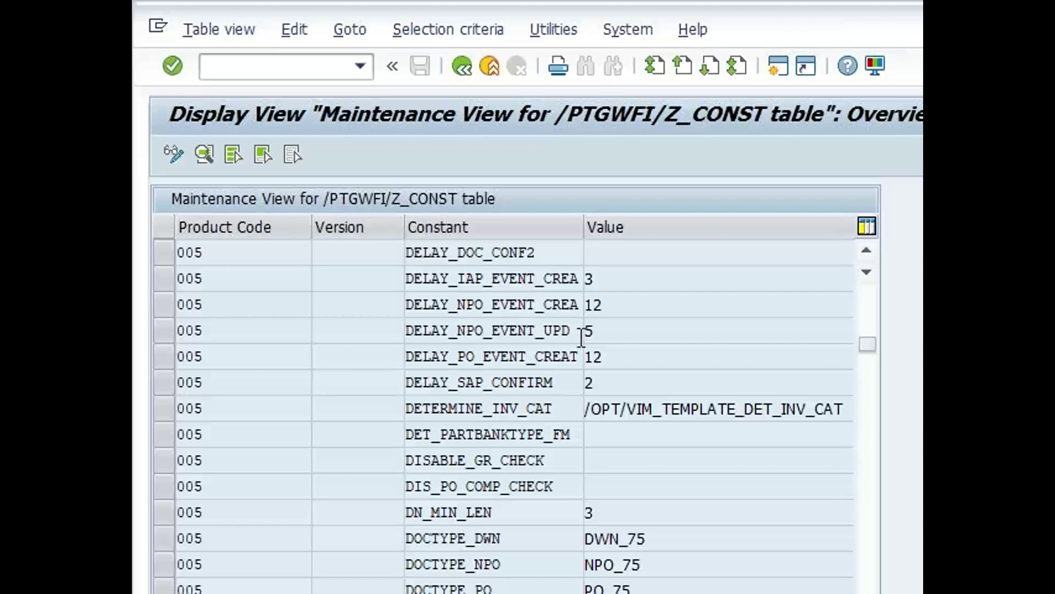
click(472, 72)
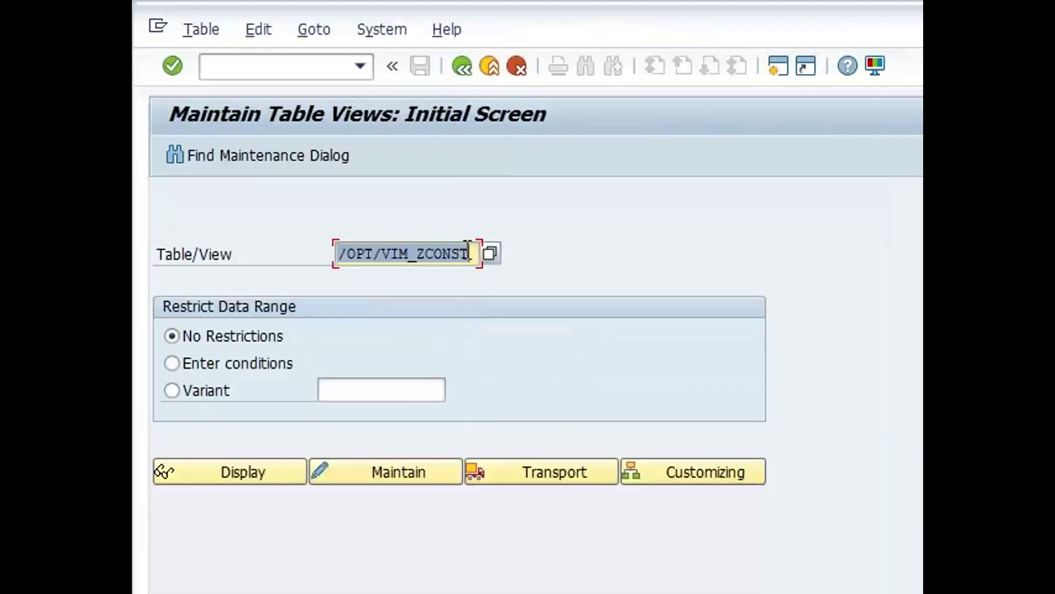
click(470, 254)
drag(476, 253, 368, 261)
click(338, 254)
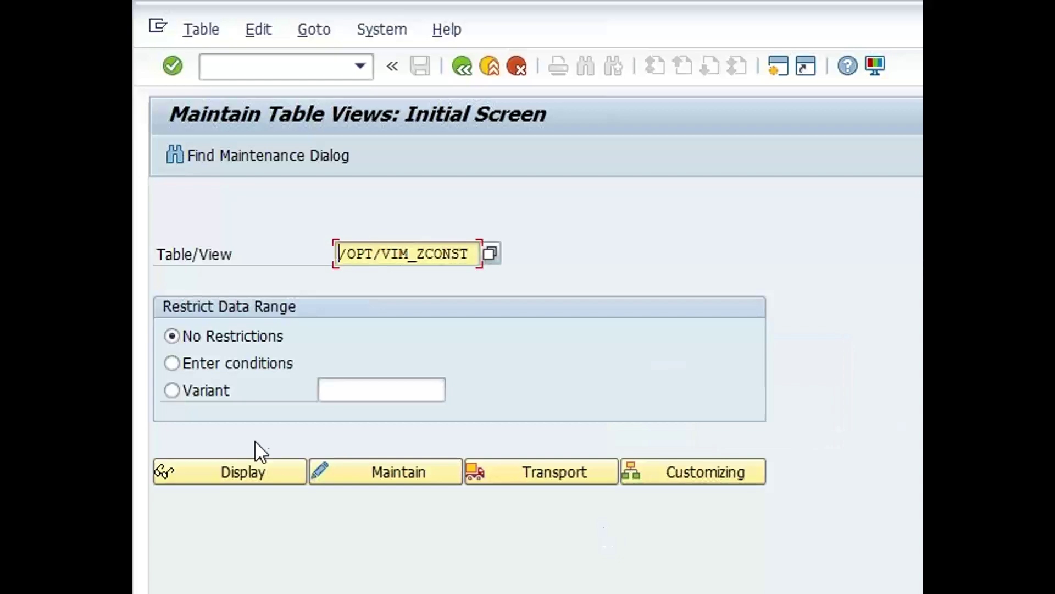
Display /OPT/VIM_ZCONST and scroll past DOCTYPE_PO PO_75 to DP_DOC_TYPE set to ZPO_75
click(256, 478)
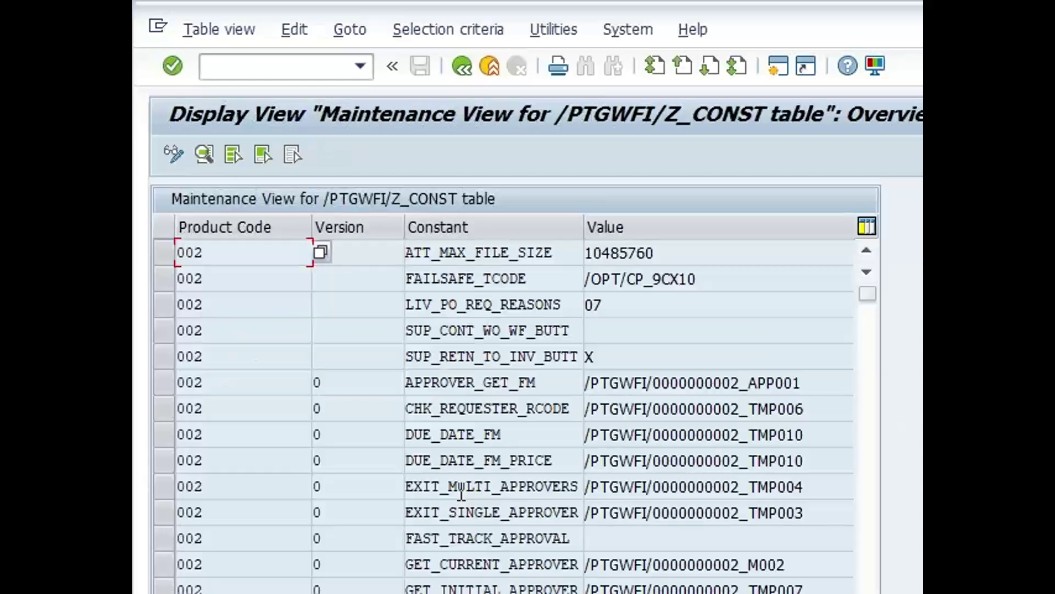
click(759, 434)
click(752, 544)
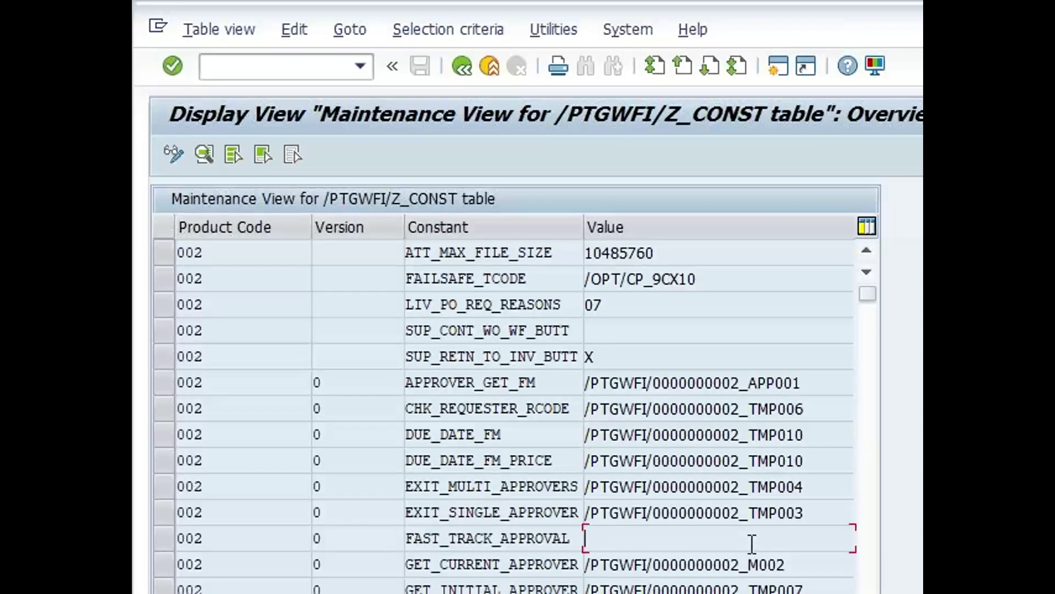
scroll(750, 542, down, 2)
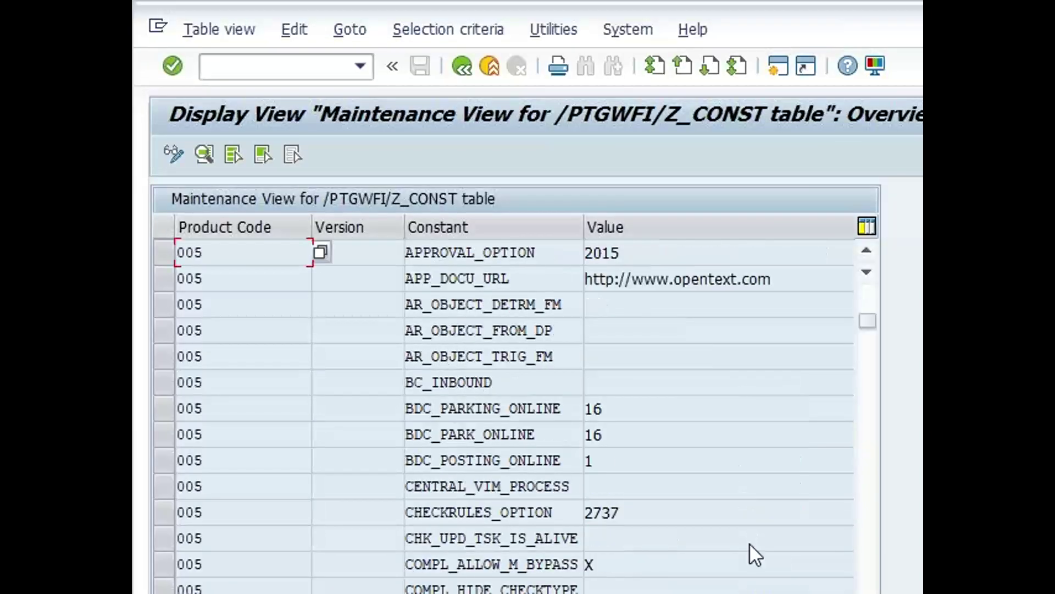
scroll(751, 545, down, 1)
scroll(751, 544, down, 1)
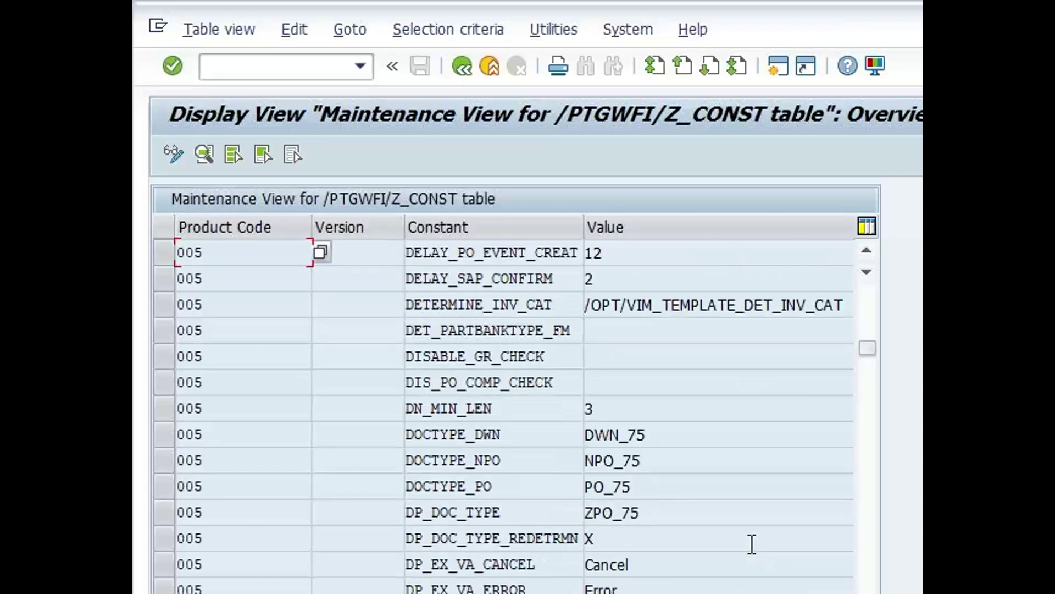
click(584, 489)
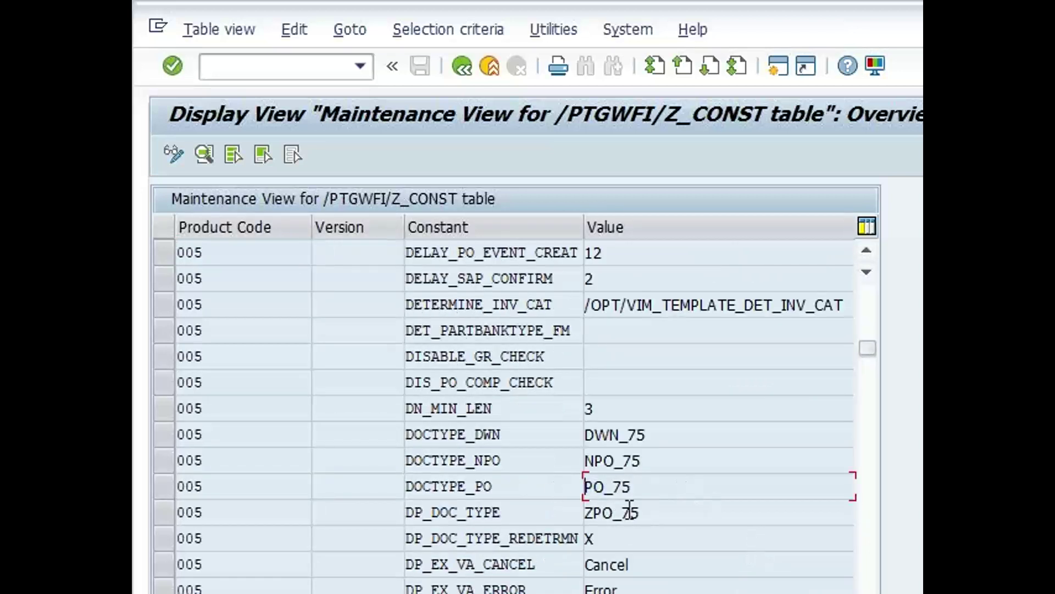
click(669, 517)
Switch back to the Change View Procedure Definition window
key(alt+Tab)
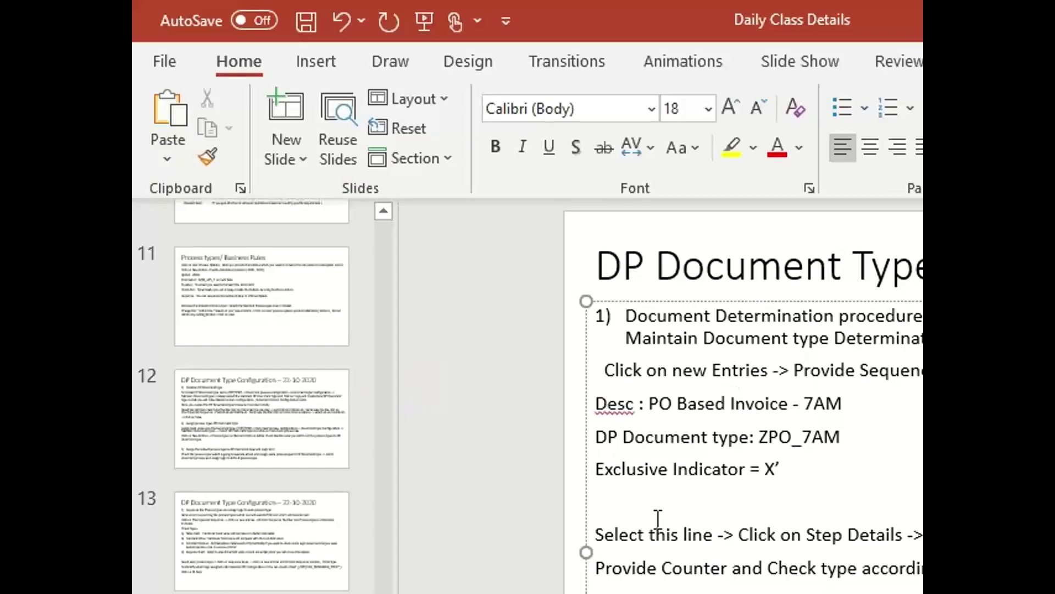
key(alt+Tab)
key(Tab)
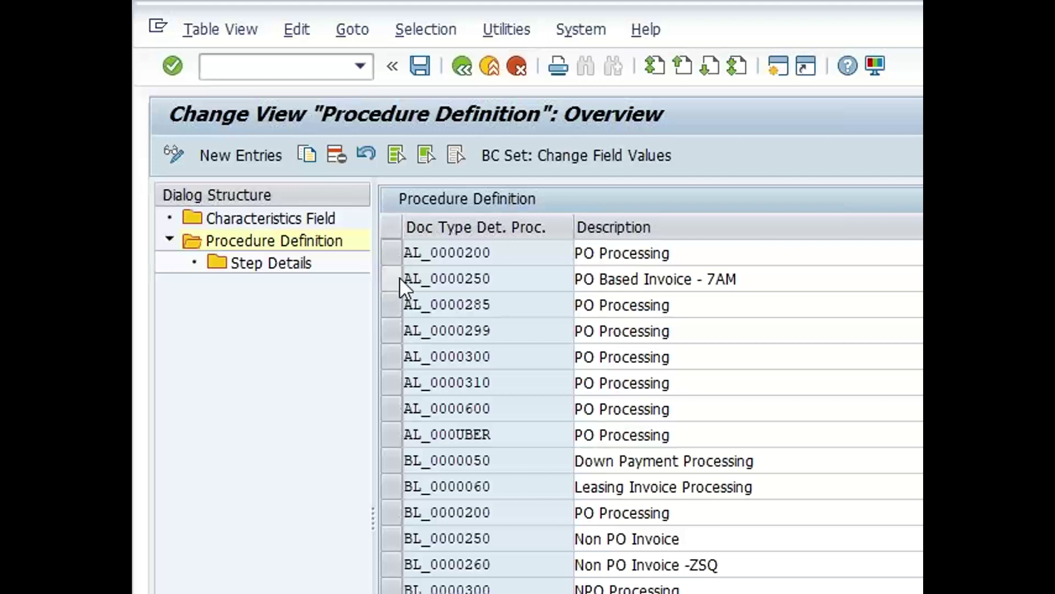
click(396, 255)
double_click(291, 267)
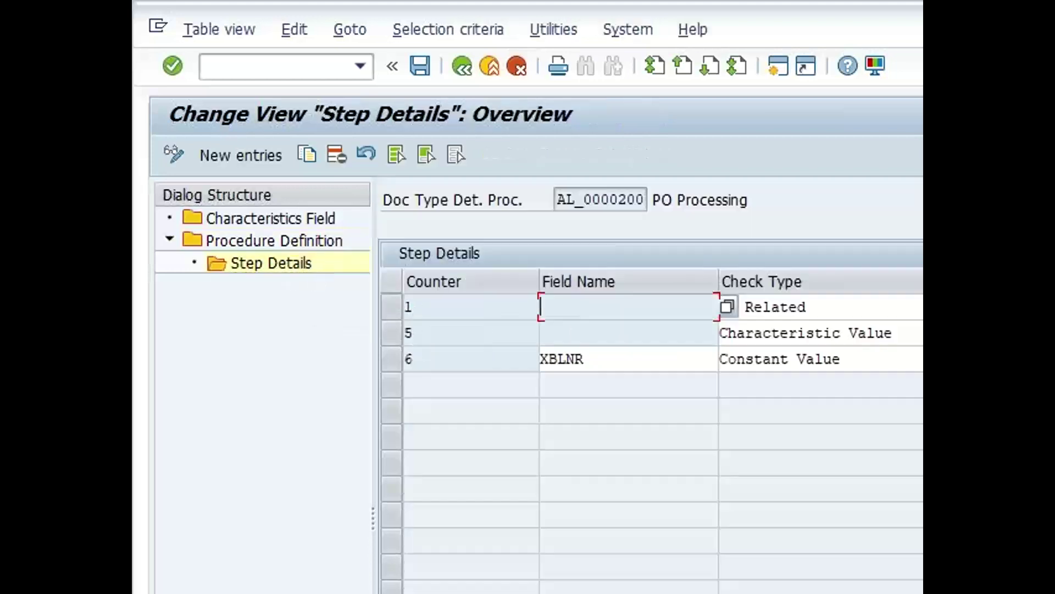
click(392, 360)
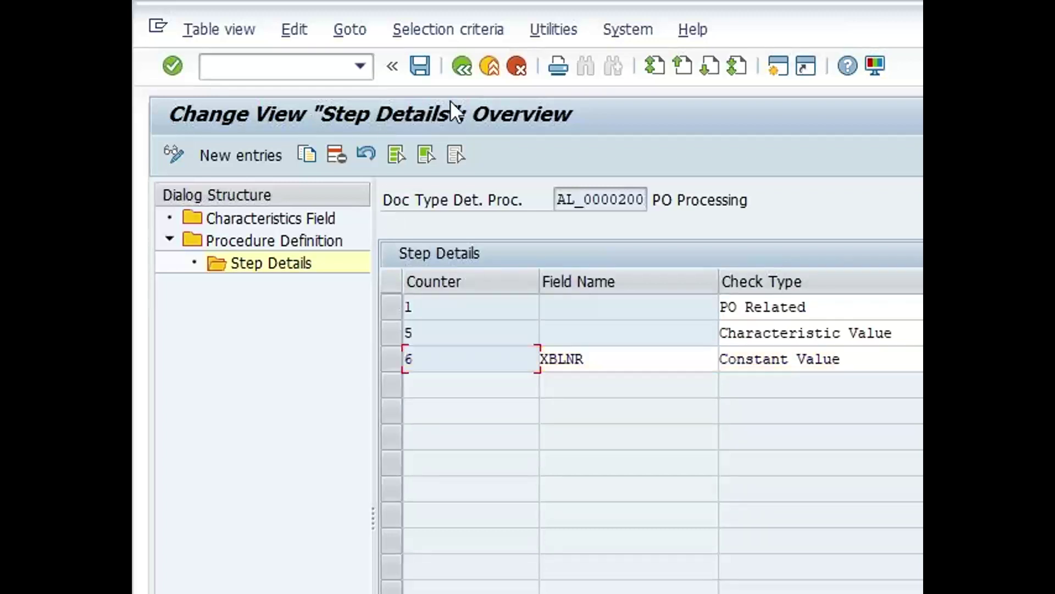
click(460, 69)
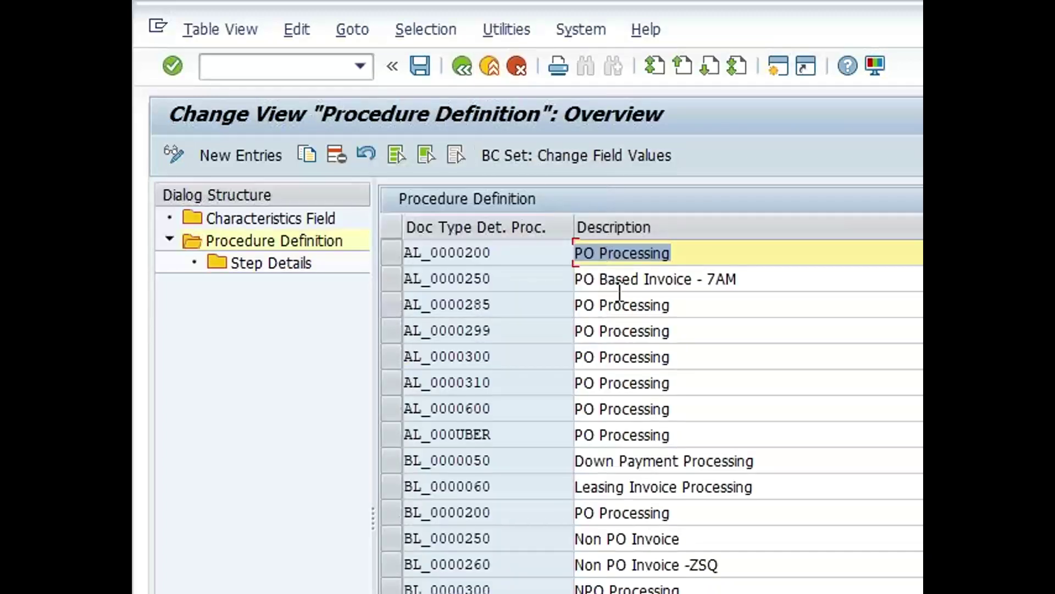
click(390, 254)
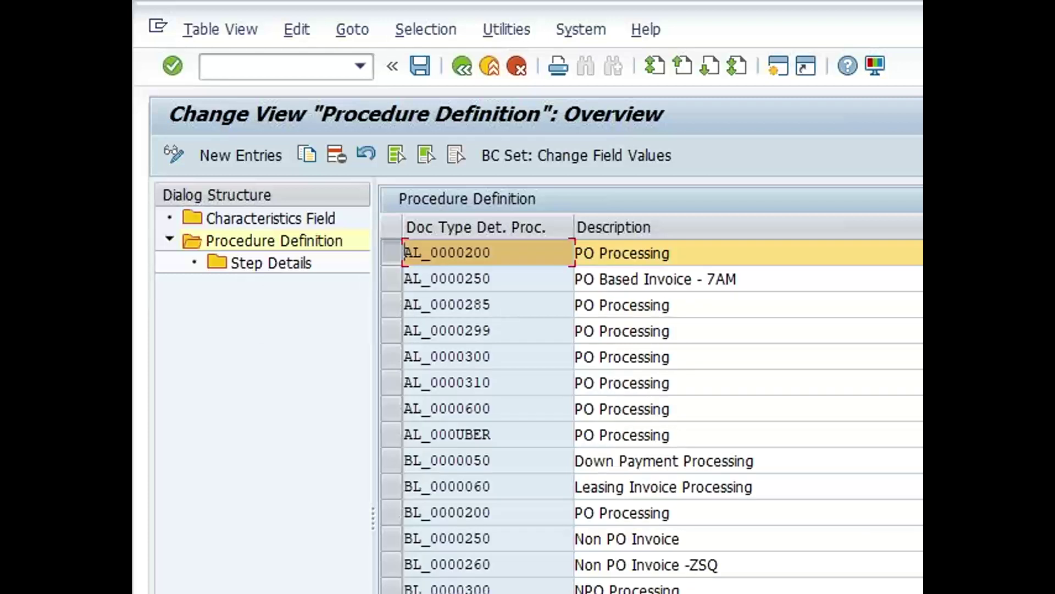
double_click(287, 266)
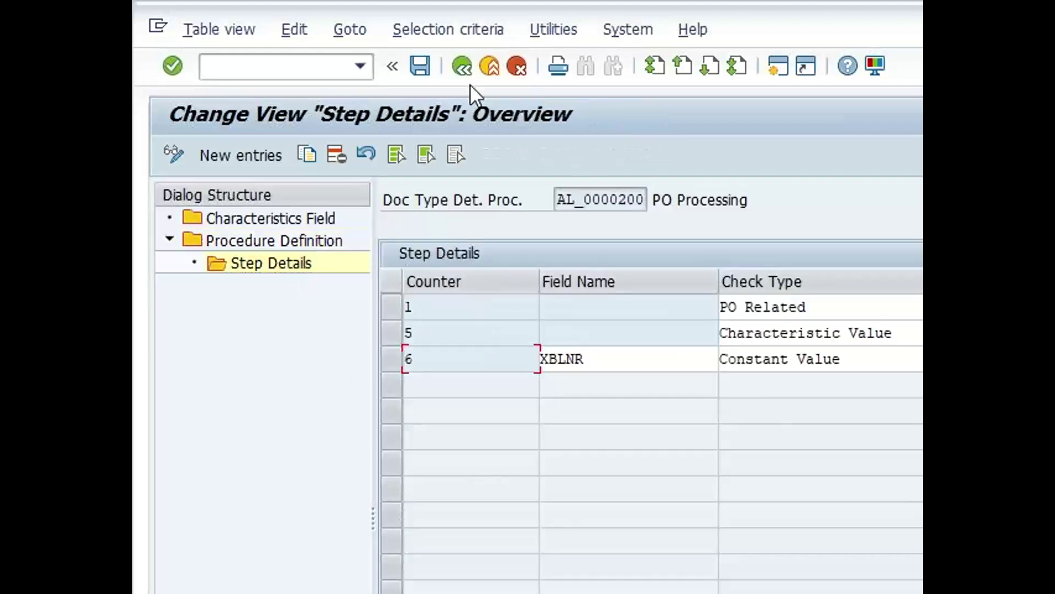
click(467, 73)
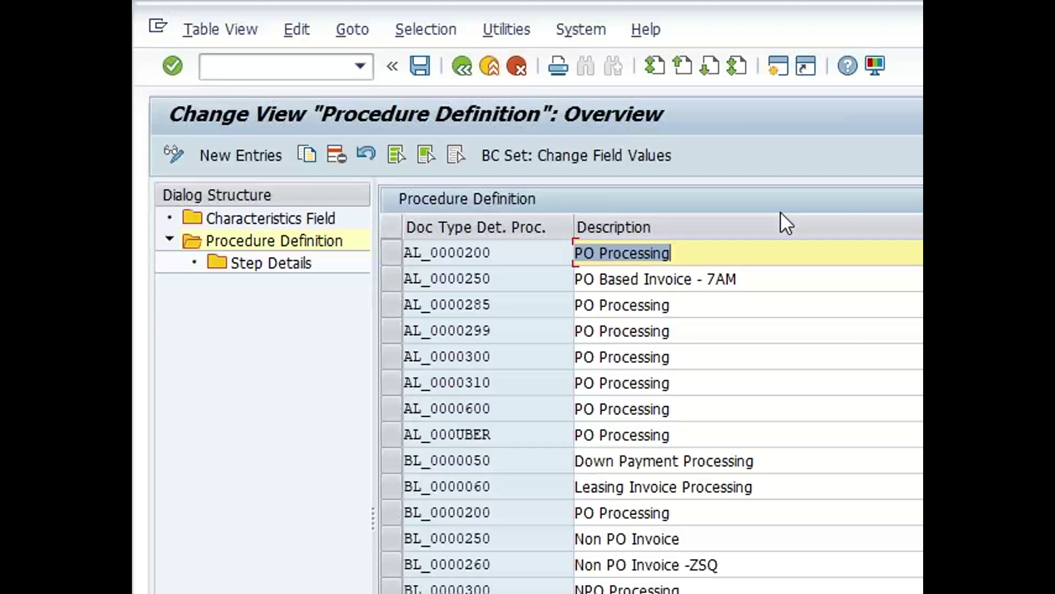
click(397, 255)
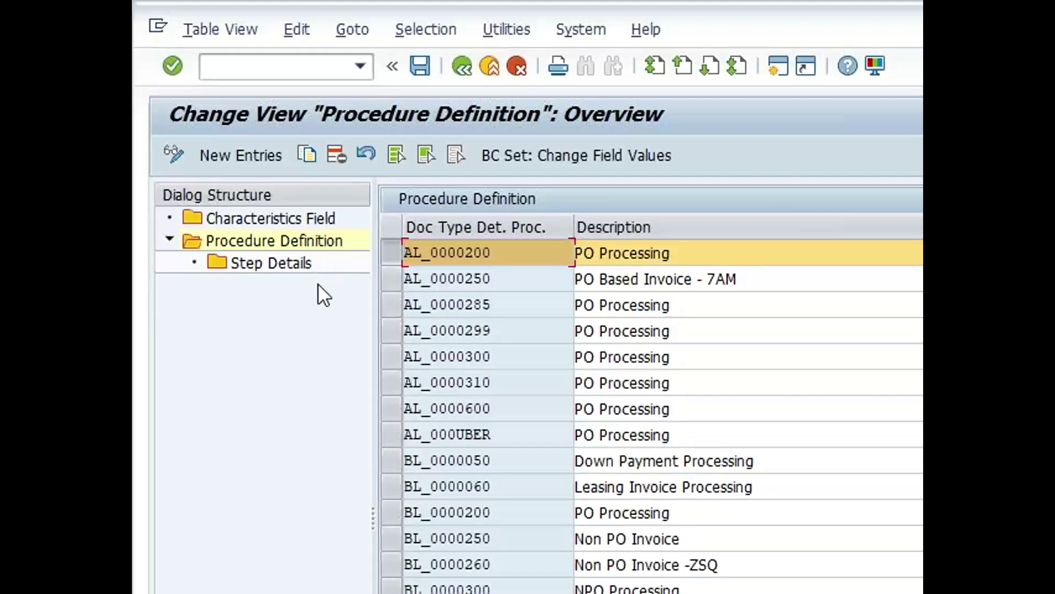
click(262, 264)
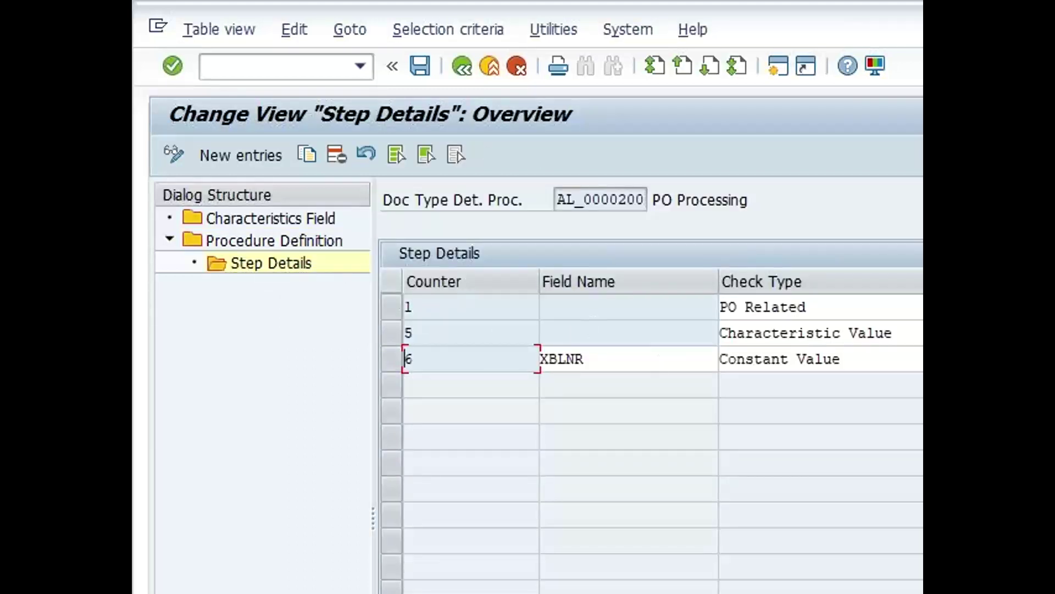
click(461, 66)
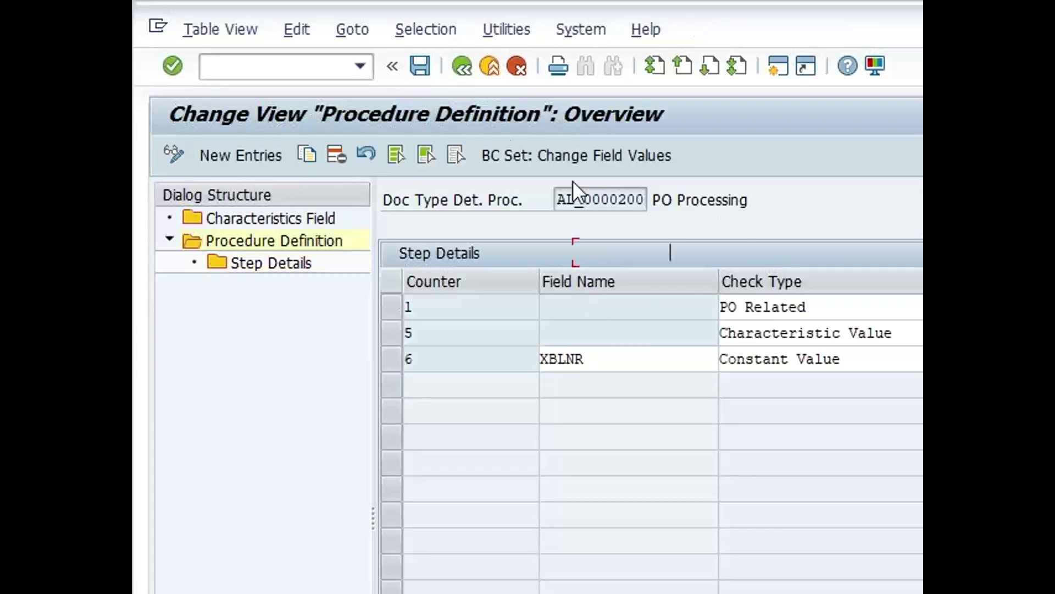
click(387, 512)
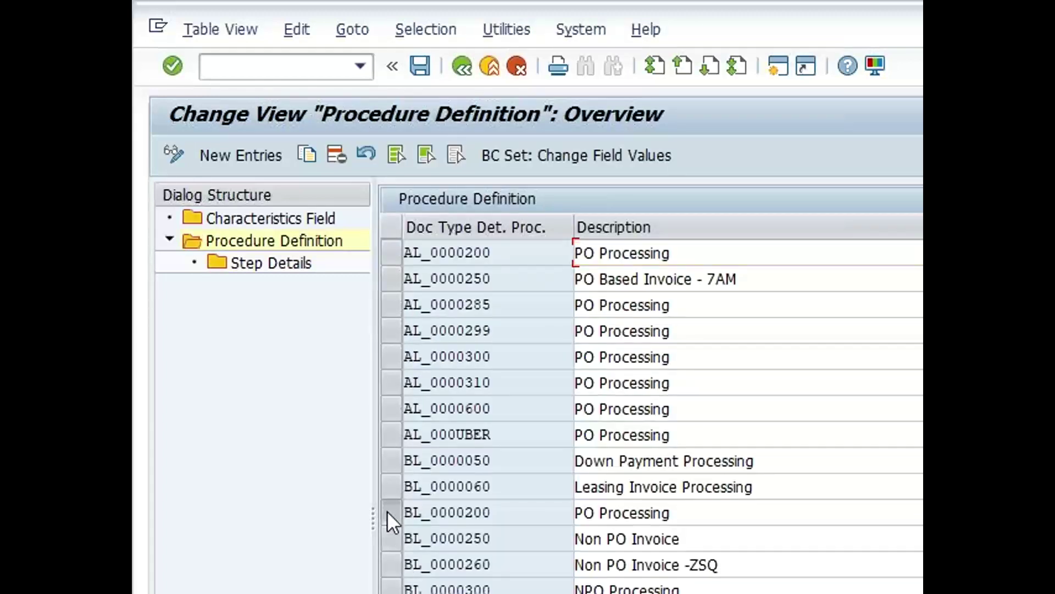
Inspect the step details of BL_0000250 and BL_0000300, returning to the Procedure Definition list each time
click(391, 538)
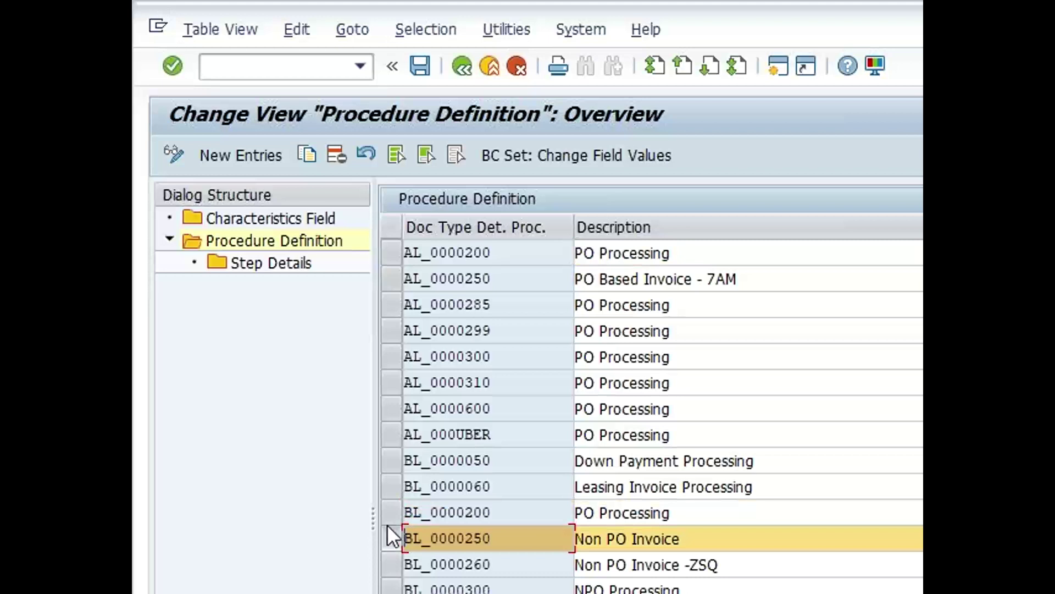
double_click(253, 264)
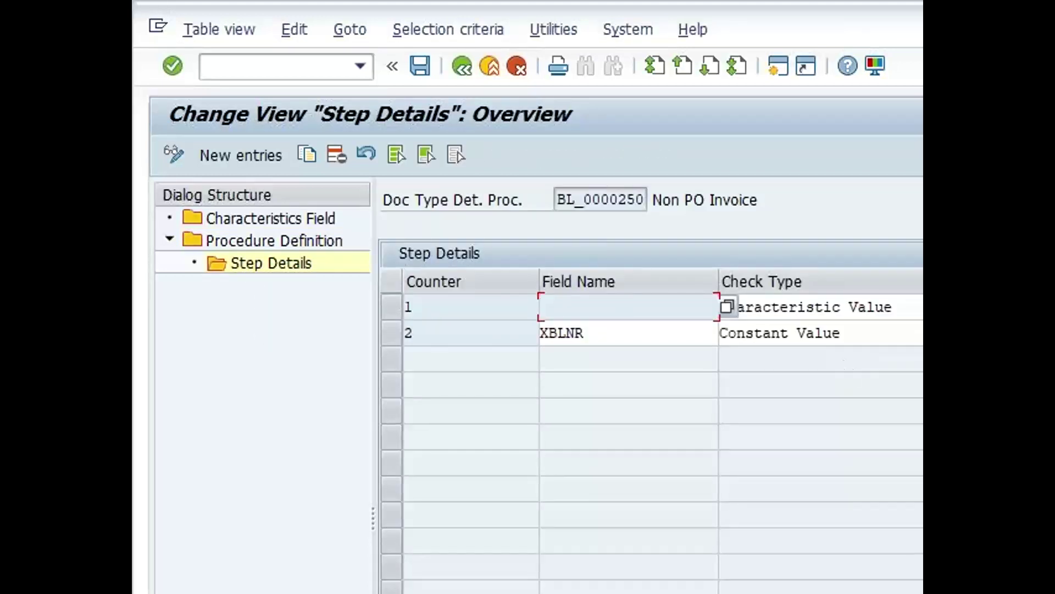
click(462, 69)
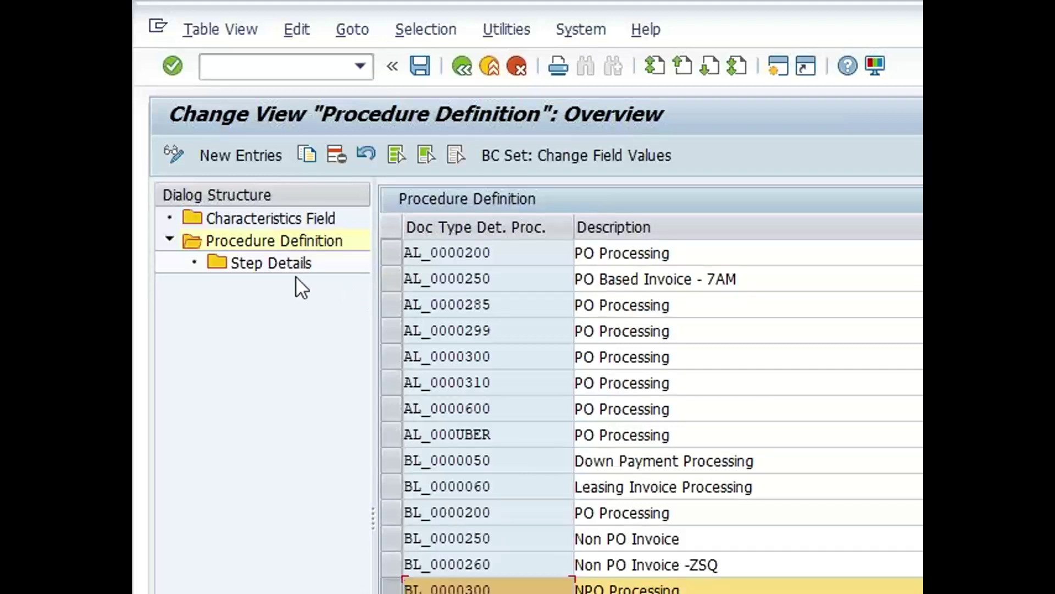
double_click(281, 263)
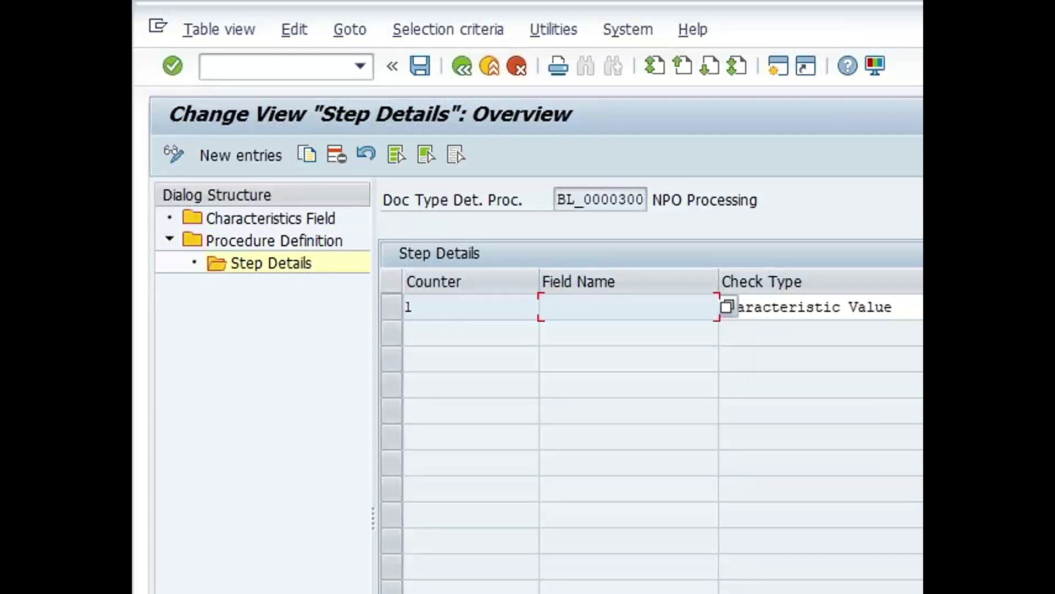
click(460, 67)
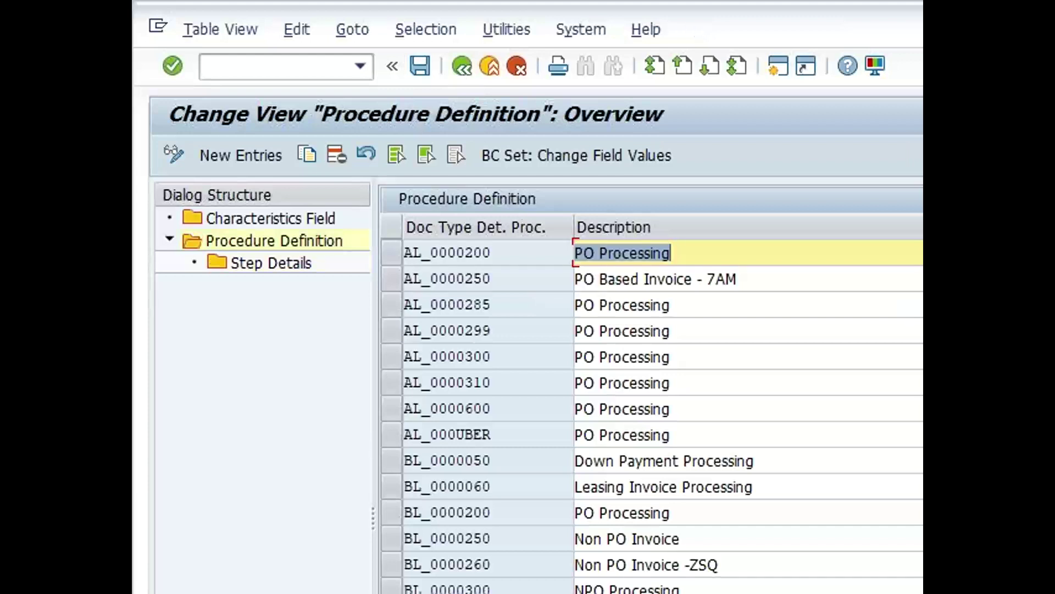
click(880, 592)
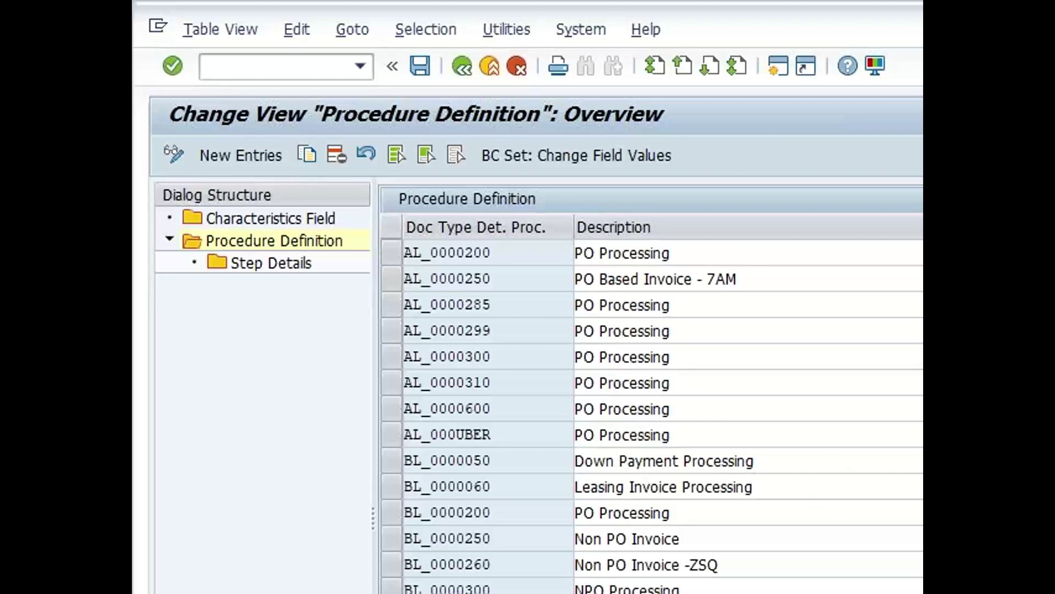
key(alt+Tab)
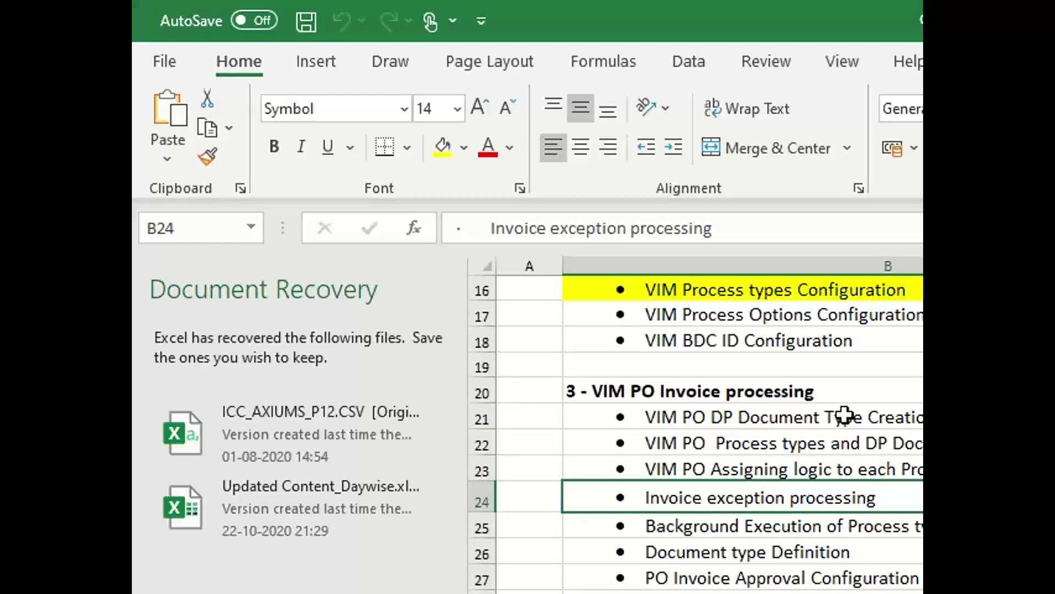
key(alt+Tab)
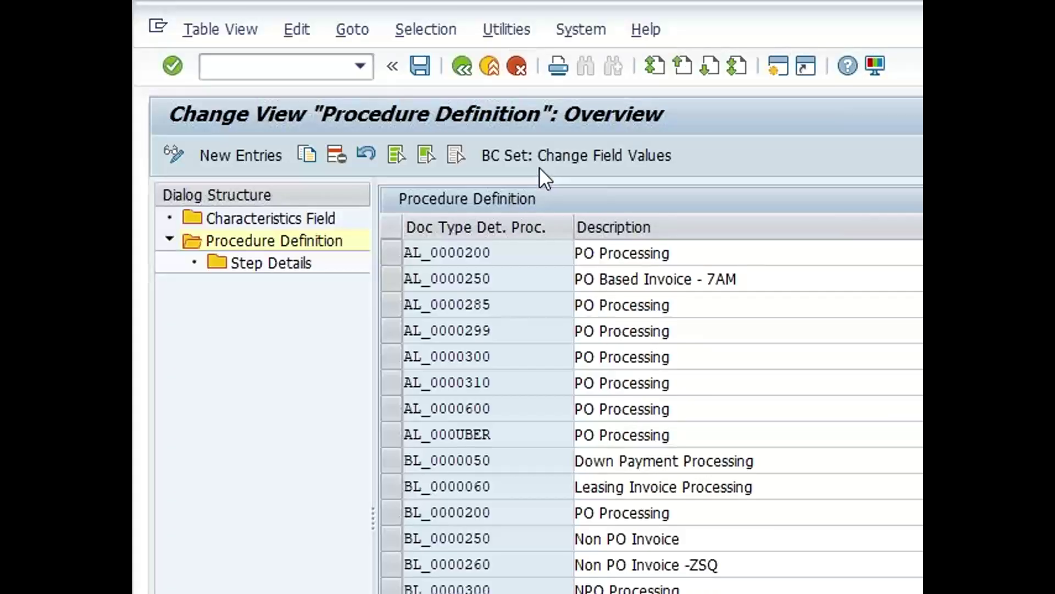
Go back to the OpenText Configuration tree and run the document type determination procedure activity
click(465, 73)
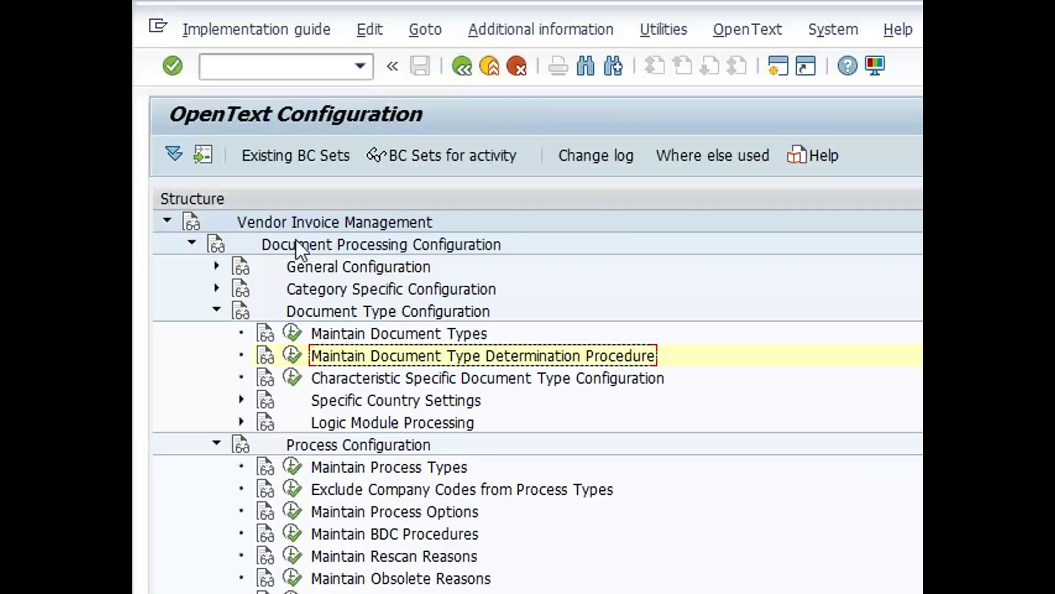
click(297, 357)
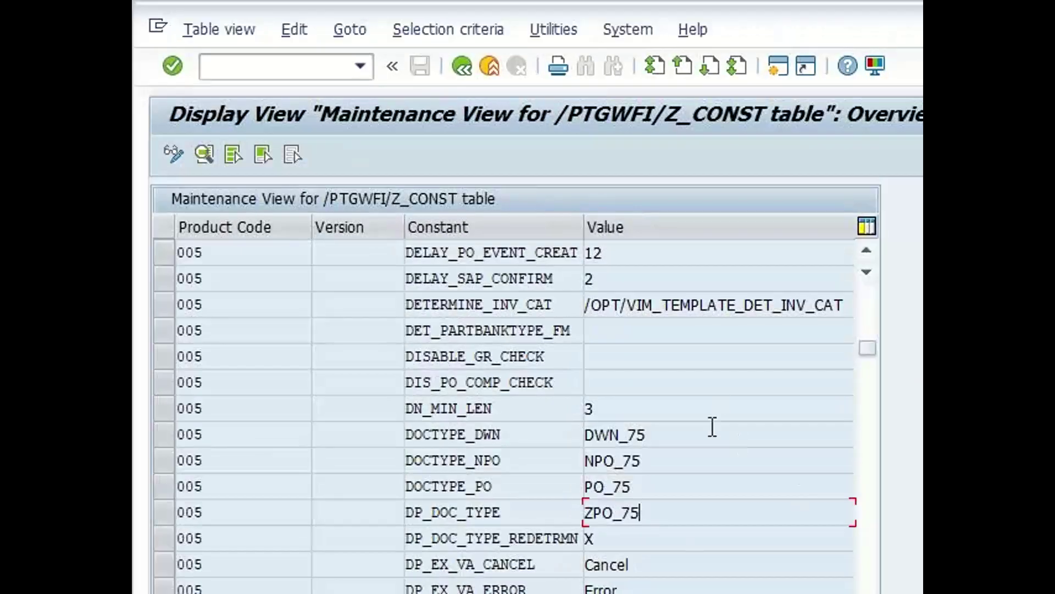
Compare DP_DOC_TYPE's ZPO_75 with the DOCTYPE values DWN_75, NPO_75 and PO_75
drag(665, 509, 607, 511)
click(582, 513)
click(164, 513)
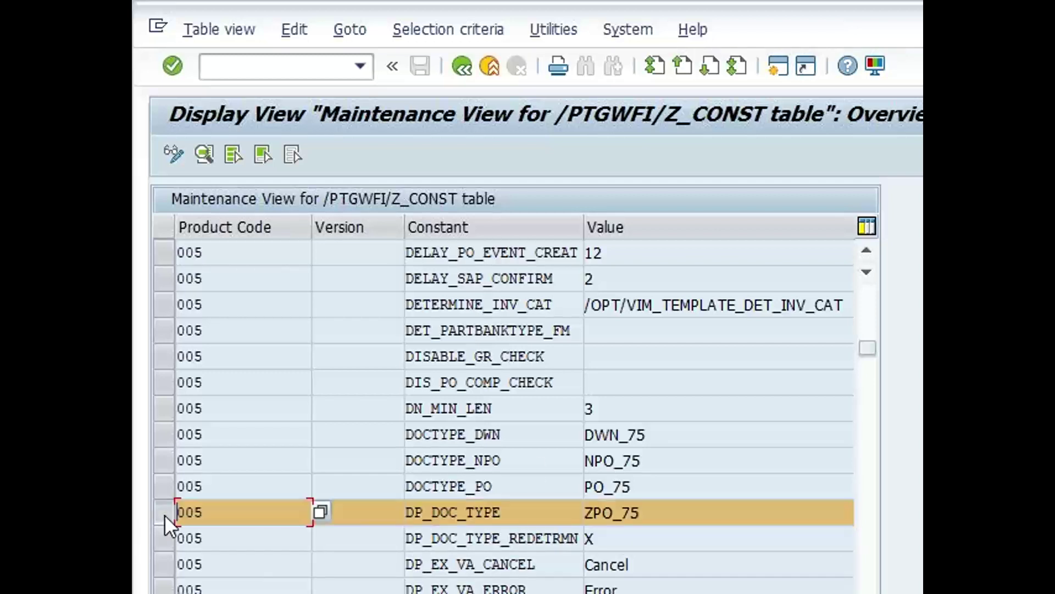
click(528, 428)
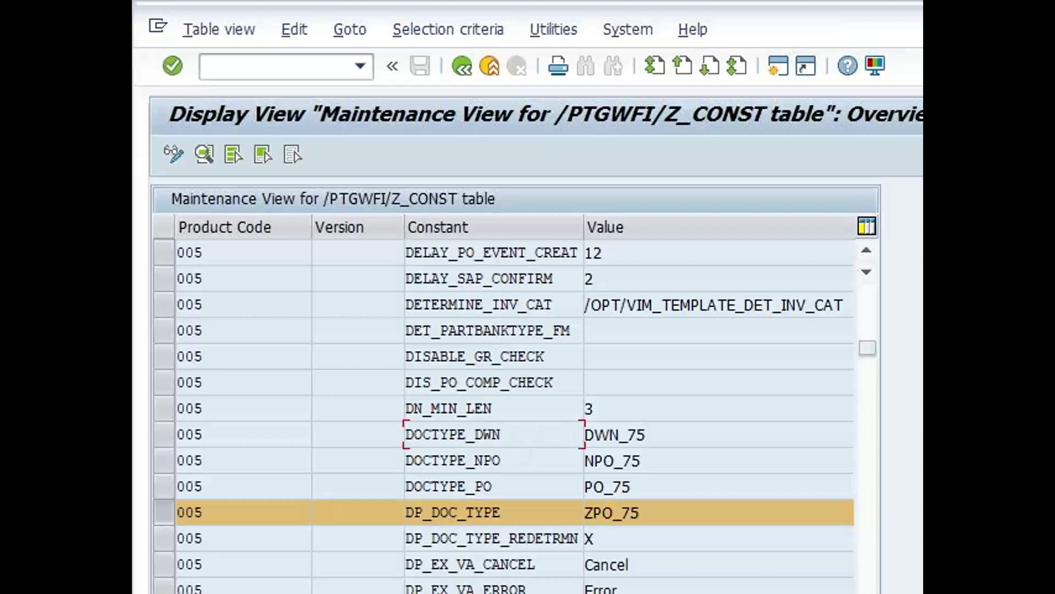
scroll(719, 418, right, 1)
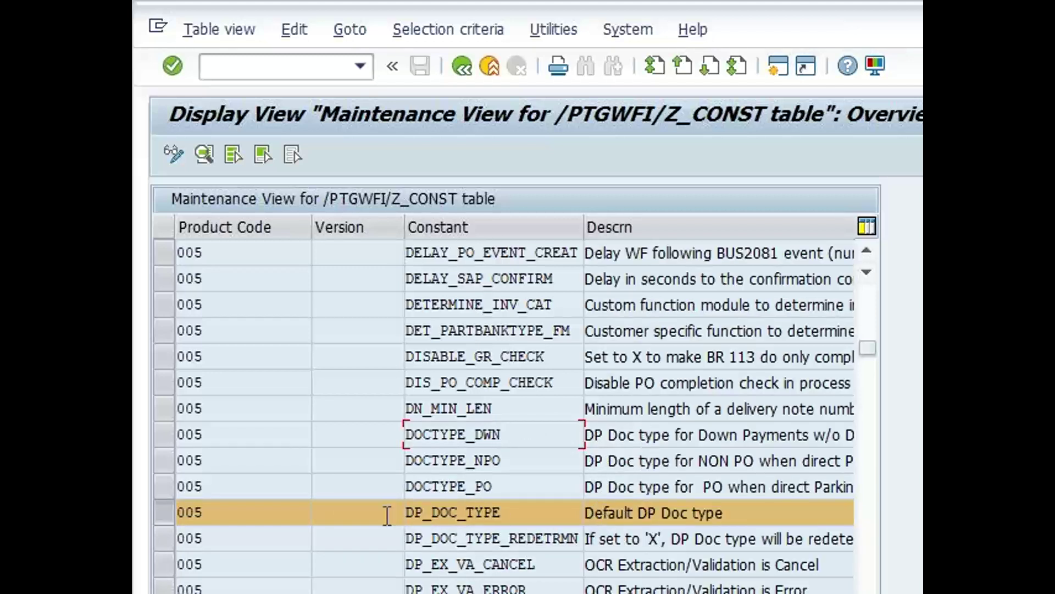
click(159, 515)
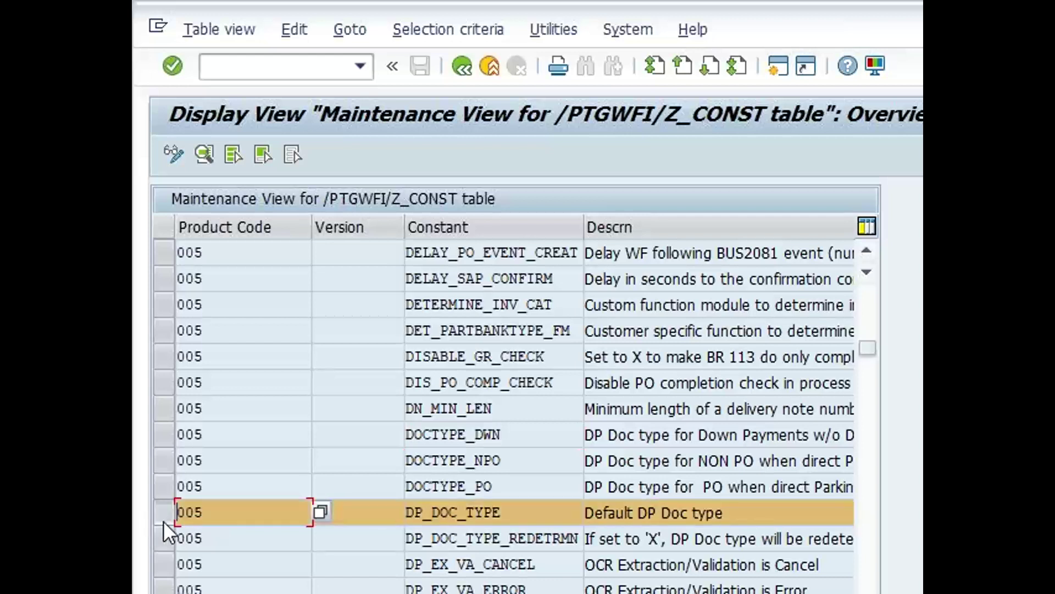
scroll(714, 412, right, 1)
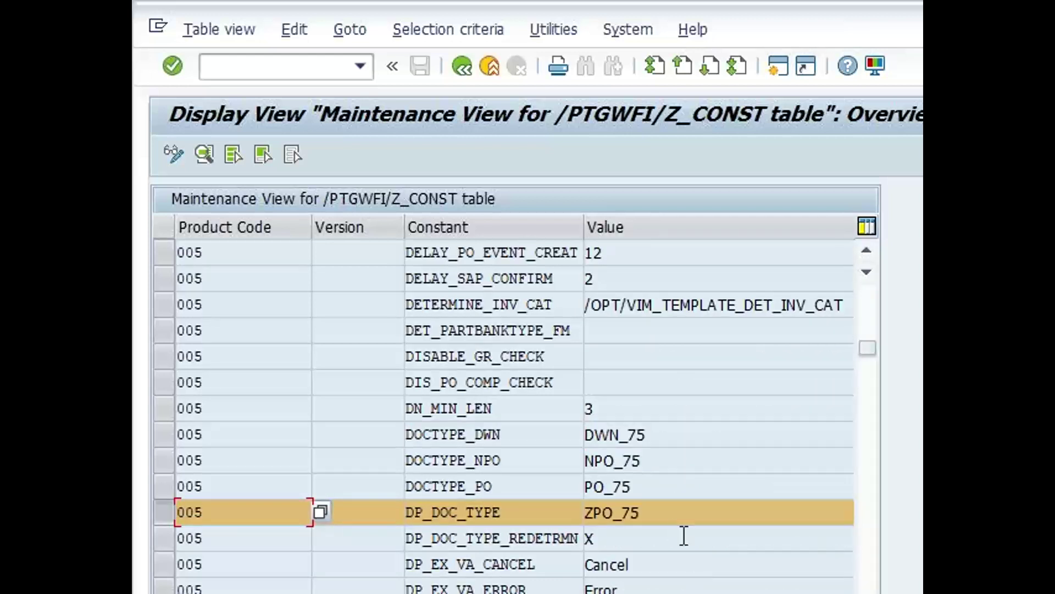
click(654, 519)
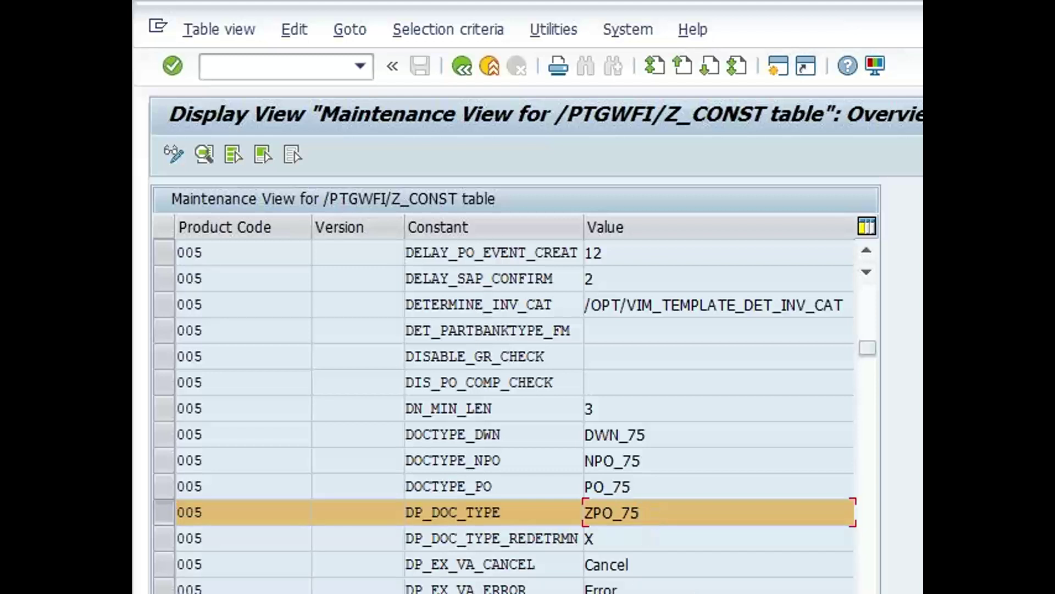
click(660, 437)
click(658, 463)
click(659, 440)
click(656, 462)
click(645, 486)
Narrow the leading columns to read the Default DP Doc type description alongside its value
scroll(715, 407, right, 1)
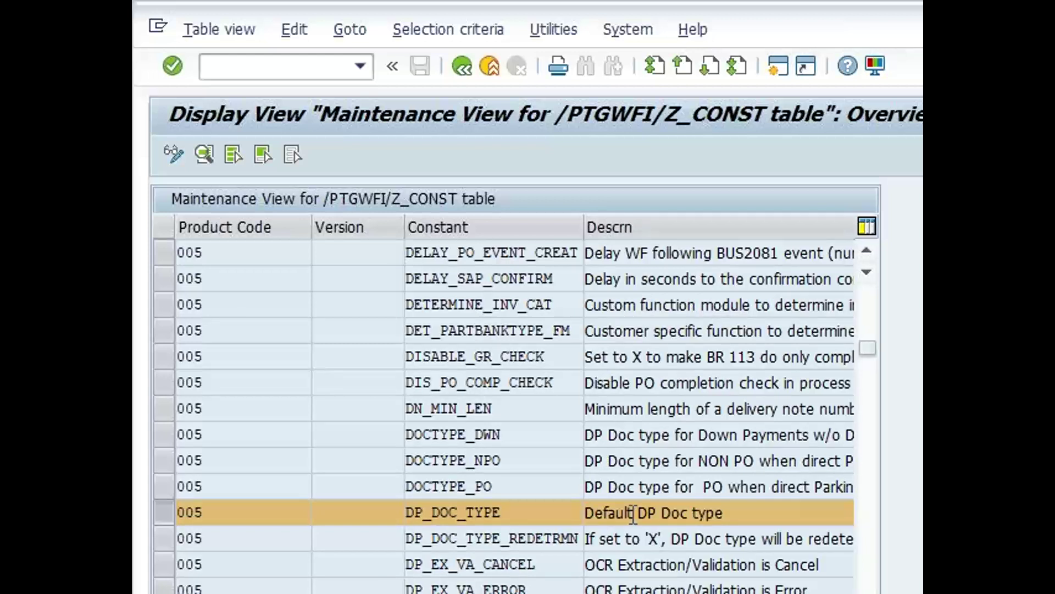
drag(401, 222, 207, 228)
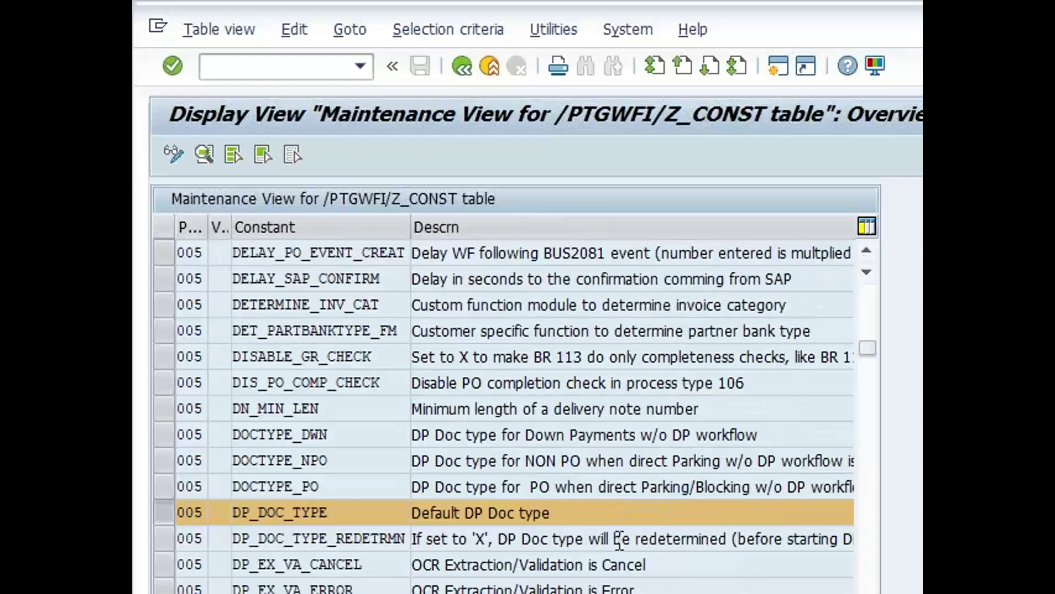
click(574, 514)
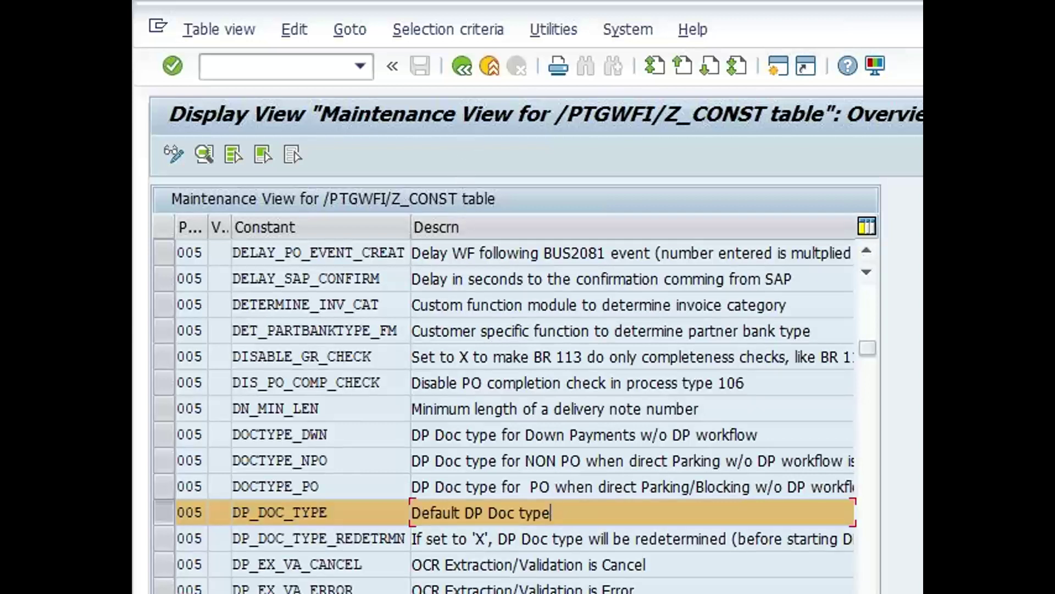
key(Tab)
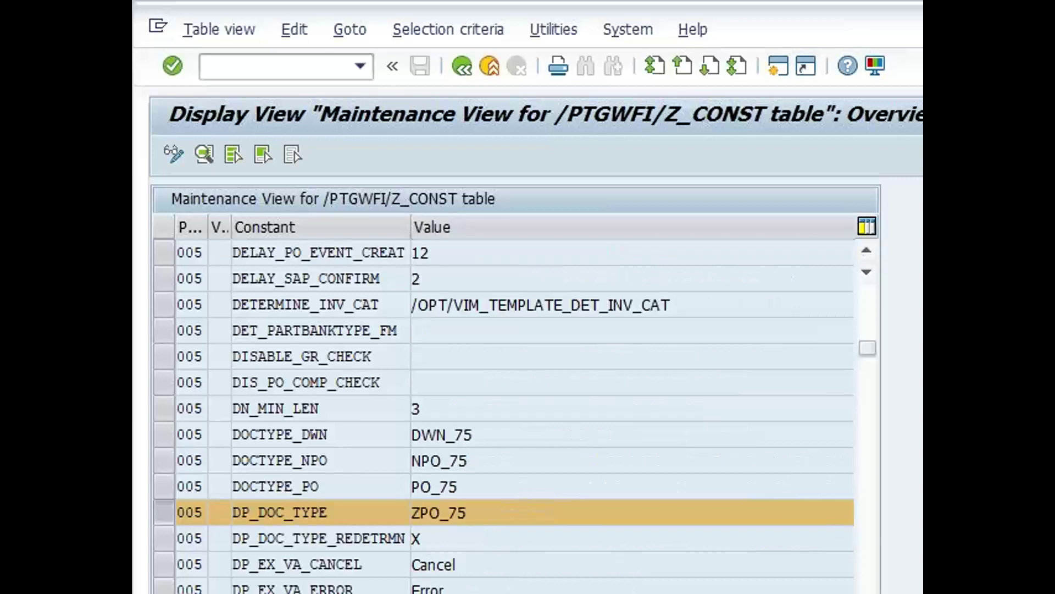
key(shift+Tab)
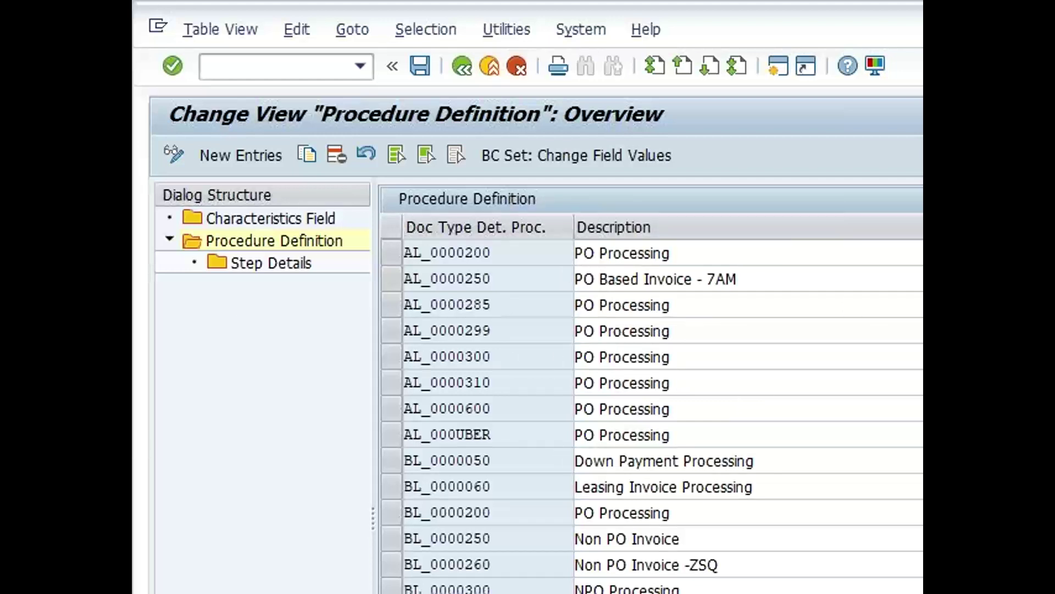
Select then deselect procedure AL_0000200 PO Processing, and go back to the OpenText Configuration tree
click(391, 254)
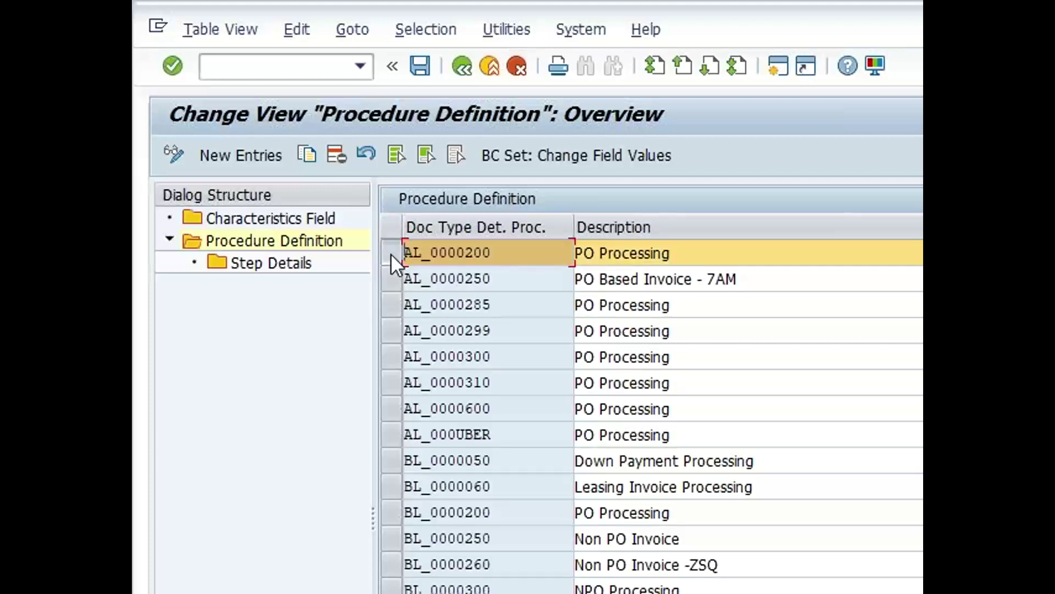
click(391, 253)
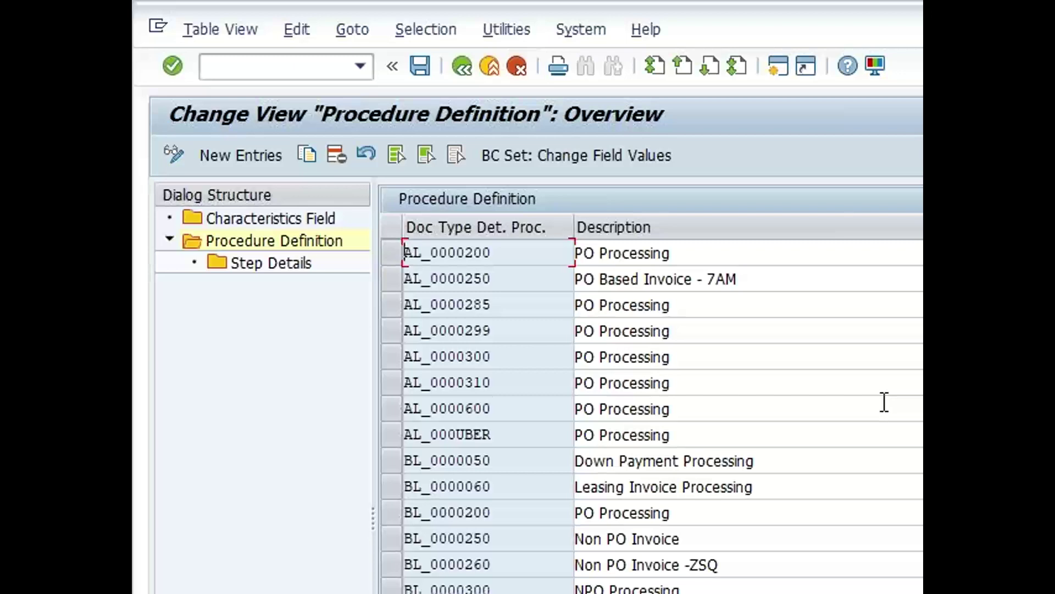
click(466, 71)
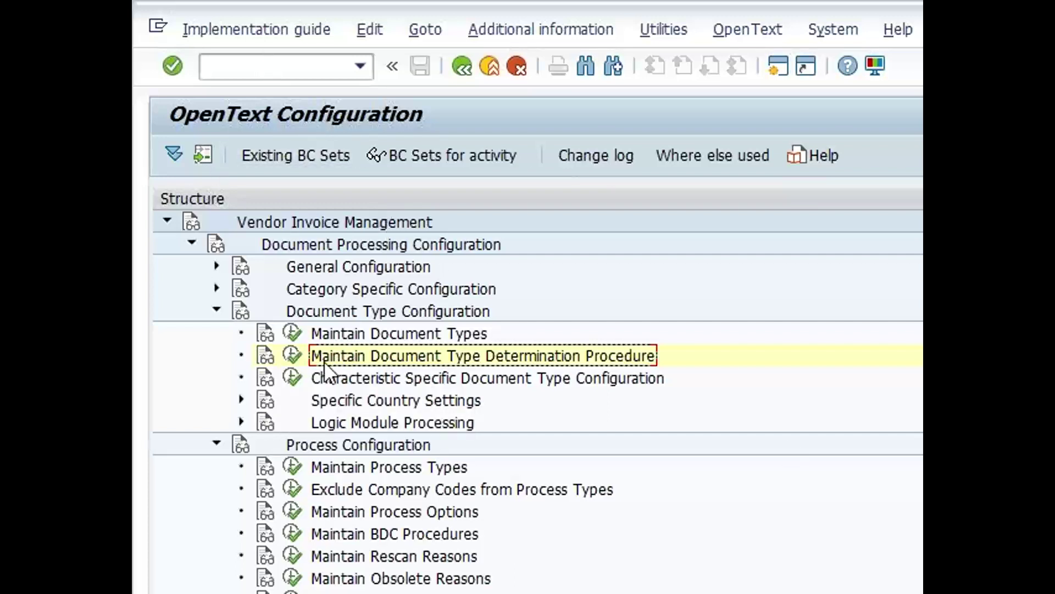
Bring up the VIM Analytics results and select document 552
click(254, 74)
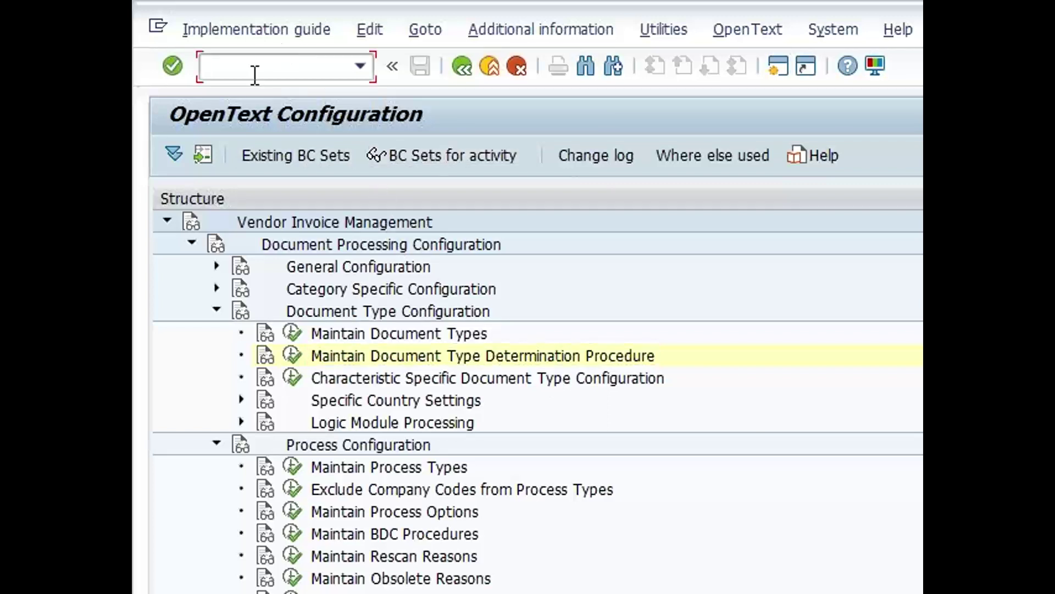
text(/n)
key(Return)
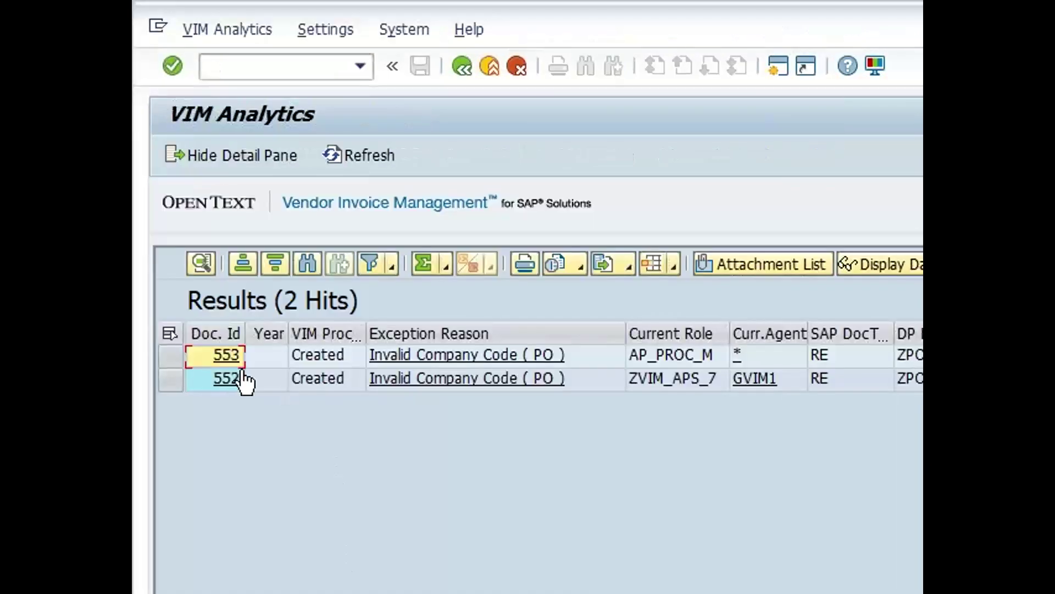
click(171, 382)
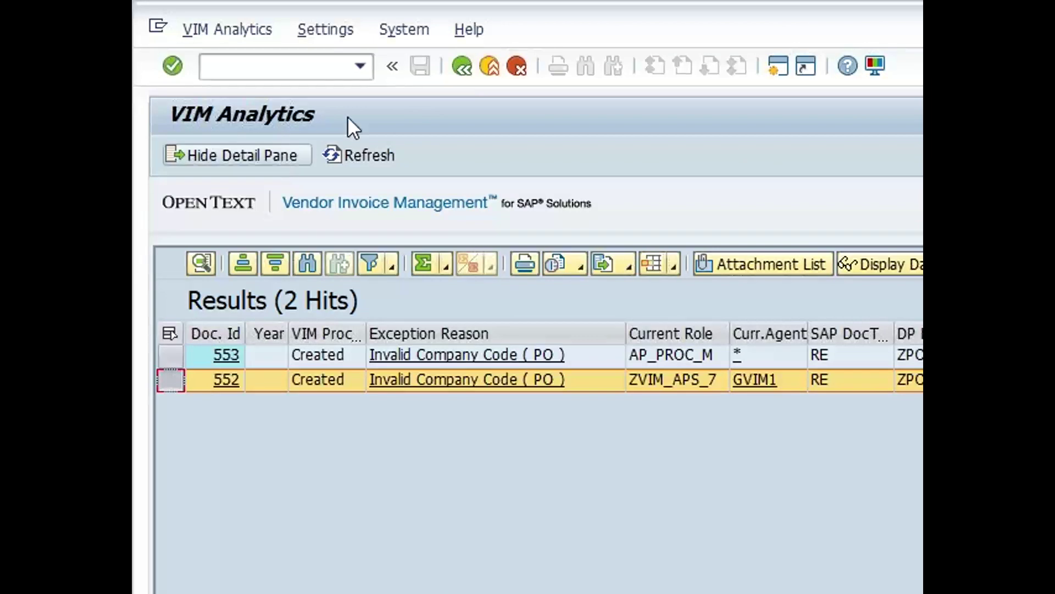
Remove 553 from the document number selection and rerun the analysis for 552 only
click(462, 66)
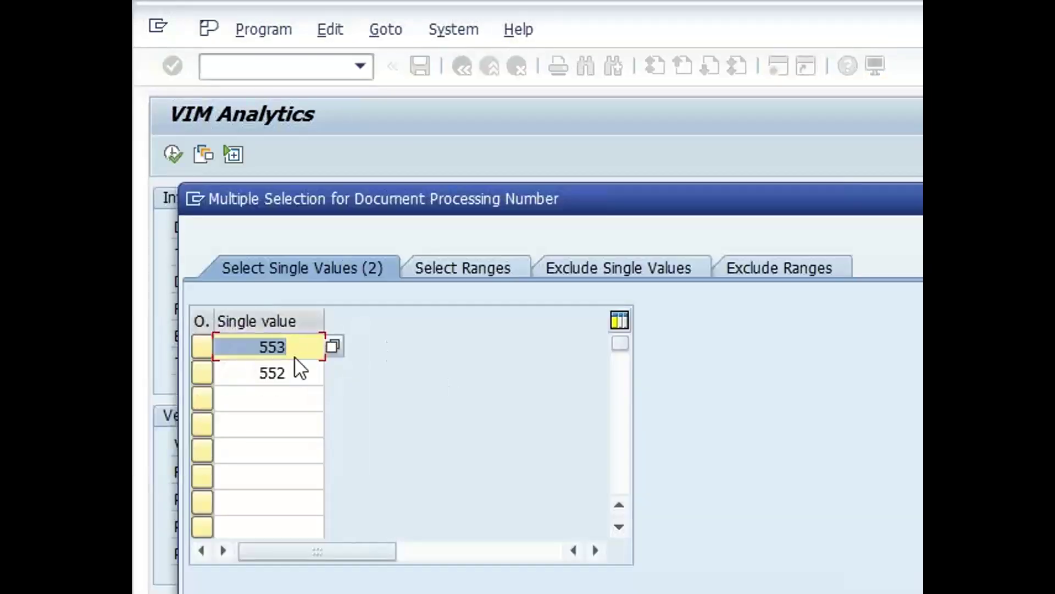
key(Delete)
key(F8)
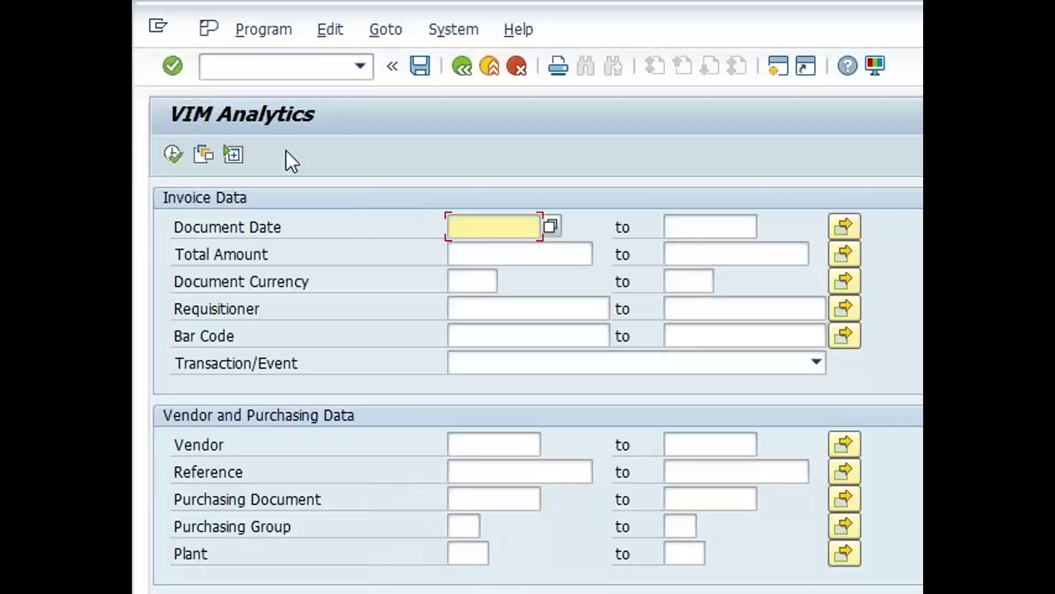
click(172, 154)
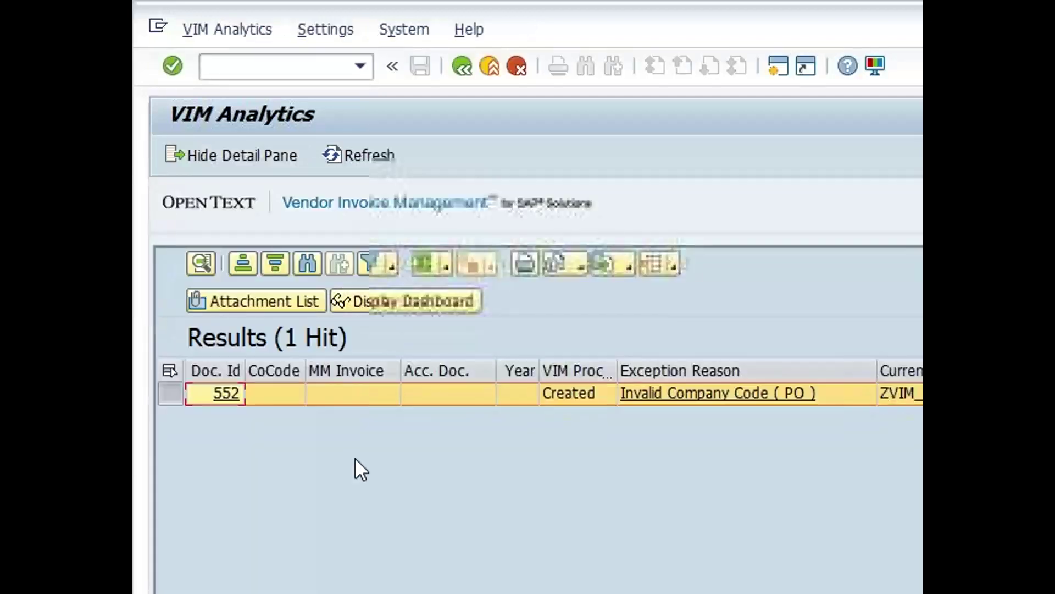
click(280, 72)
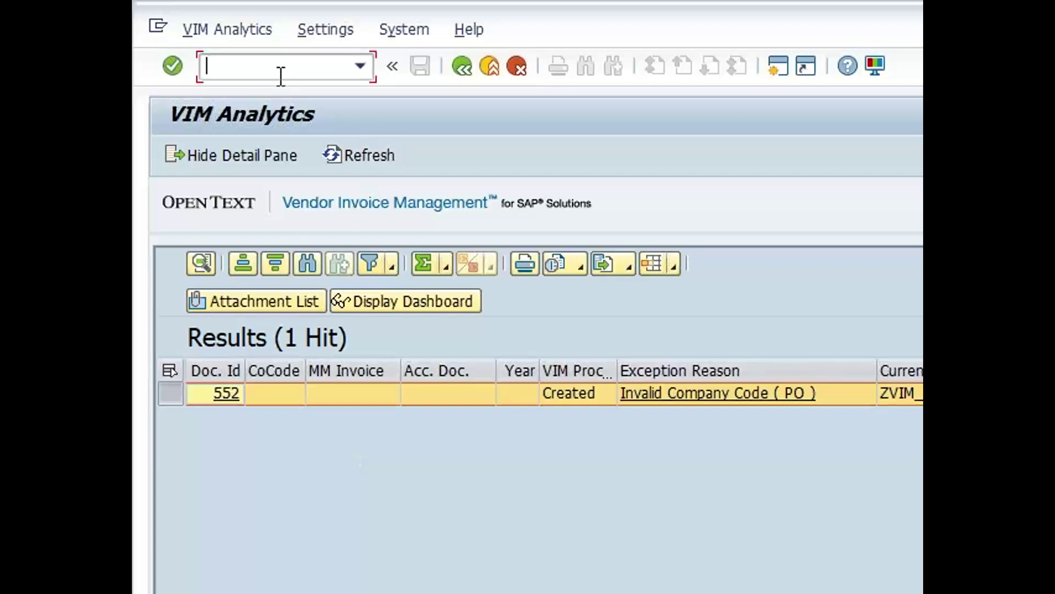
key(alt+Tab)
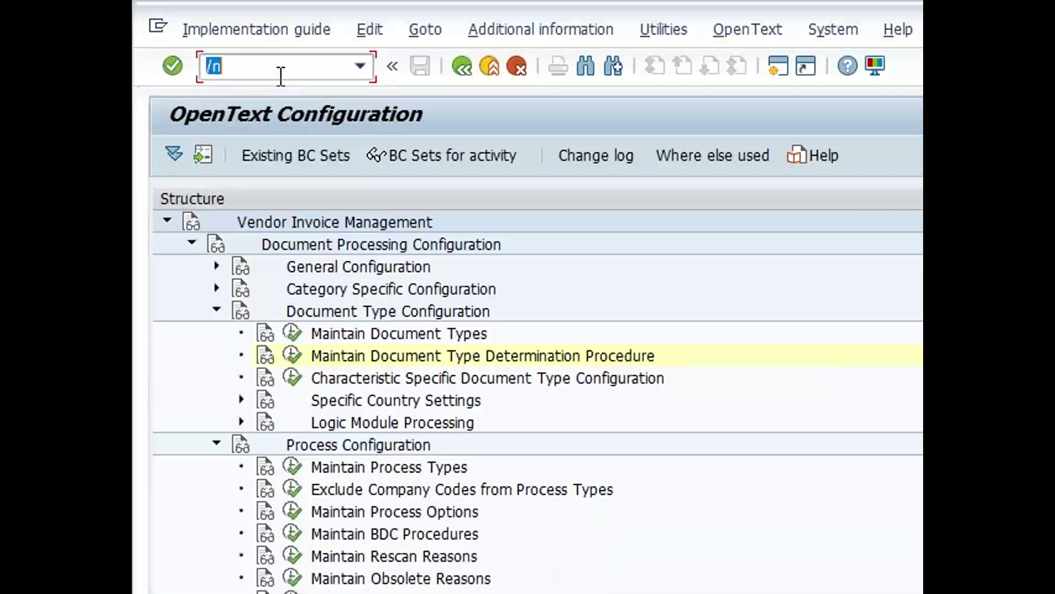
Open the process type determination sequence for document type ZPO_7AM and widen its descriptions
click(292, 333)
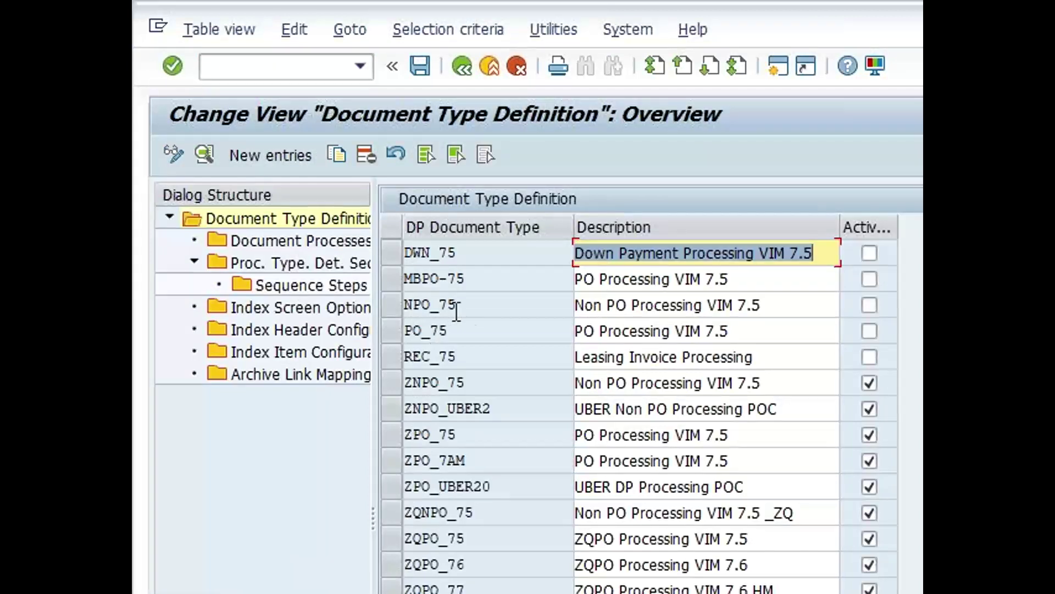
click(391, 464)
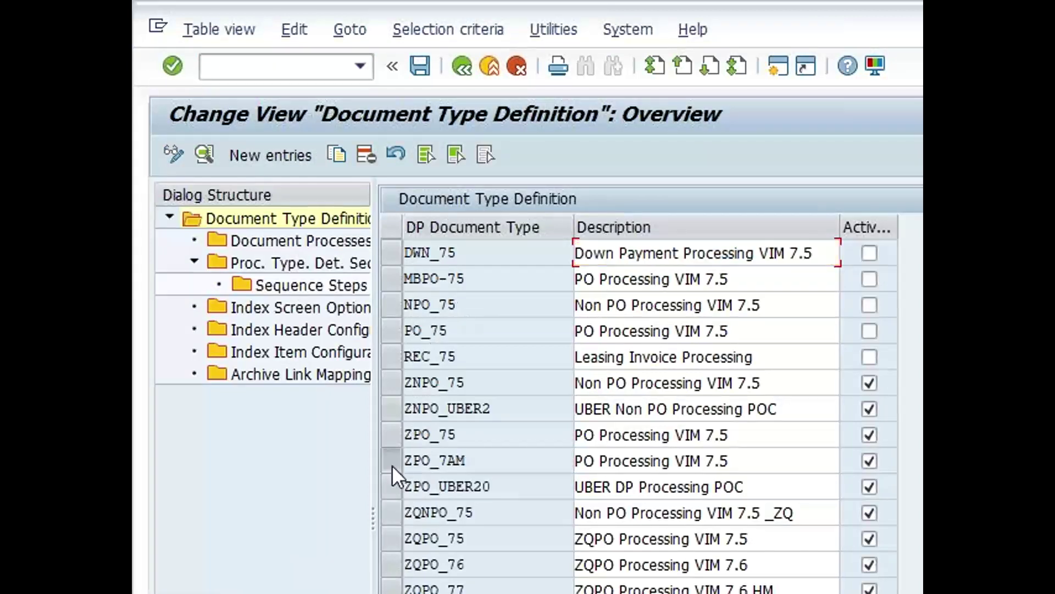
double_click(274, 265)
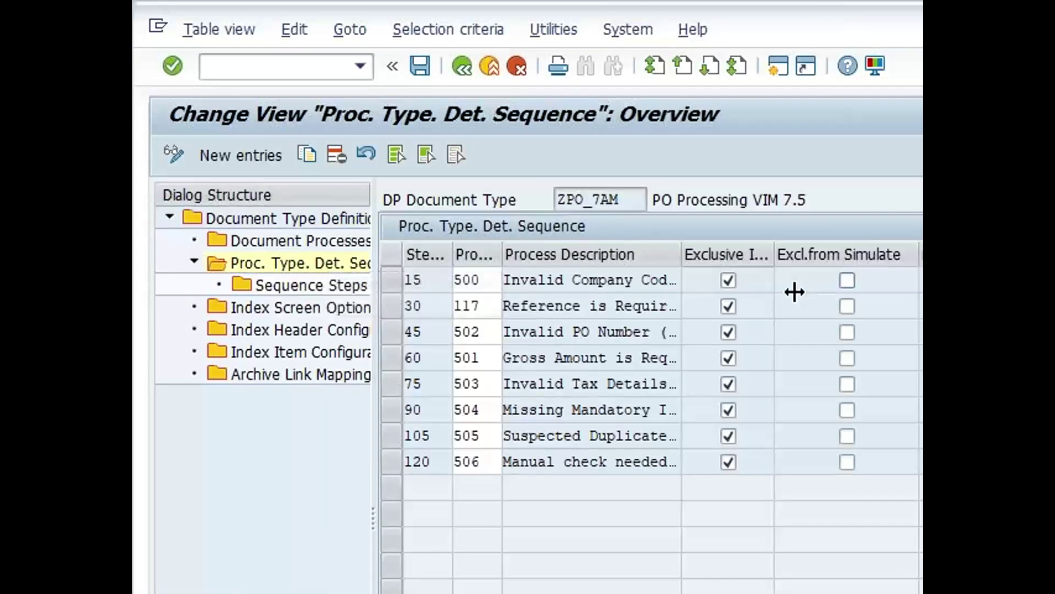
drag(683, 254, 777, 254)
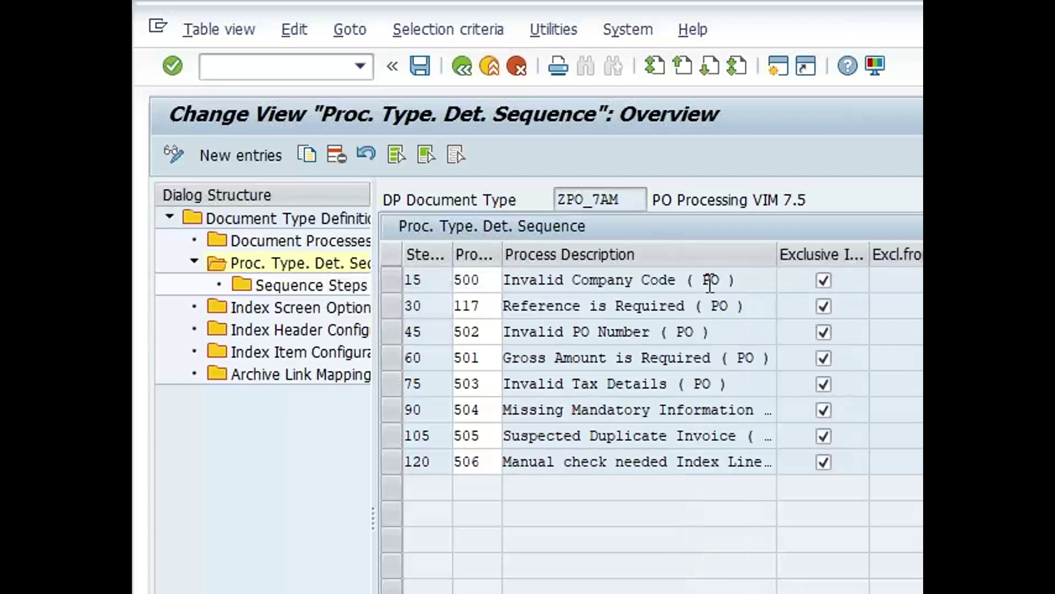
Open step 15 Invalid Company Code's sequence steps and copy the check table T001
click(394, 278)
click(305, 285)
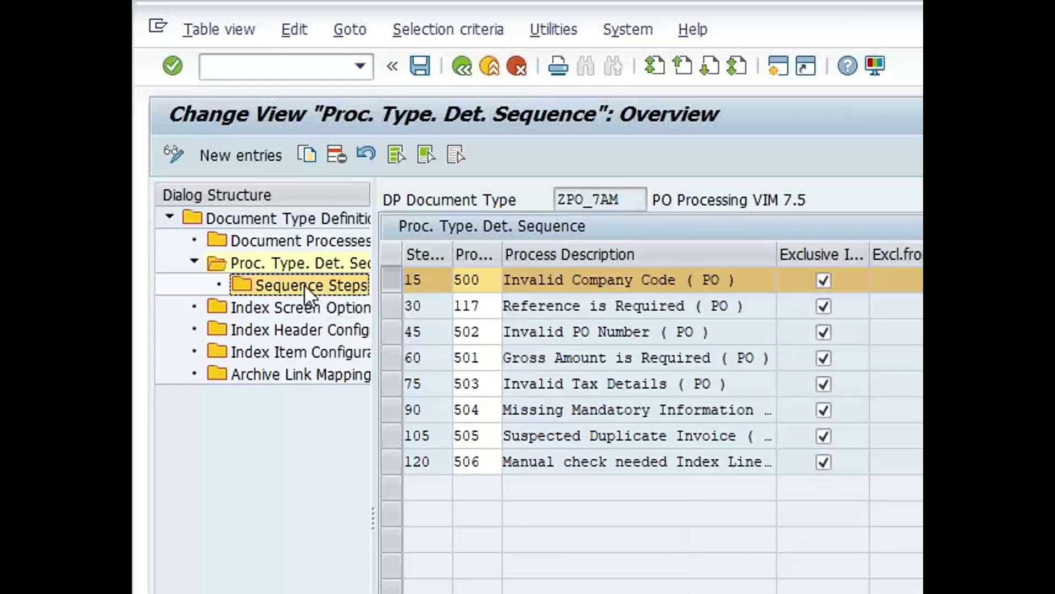
double_click(304, 284)
click(871, 332)
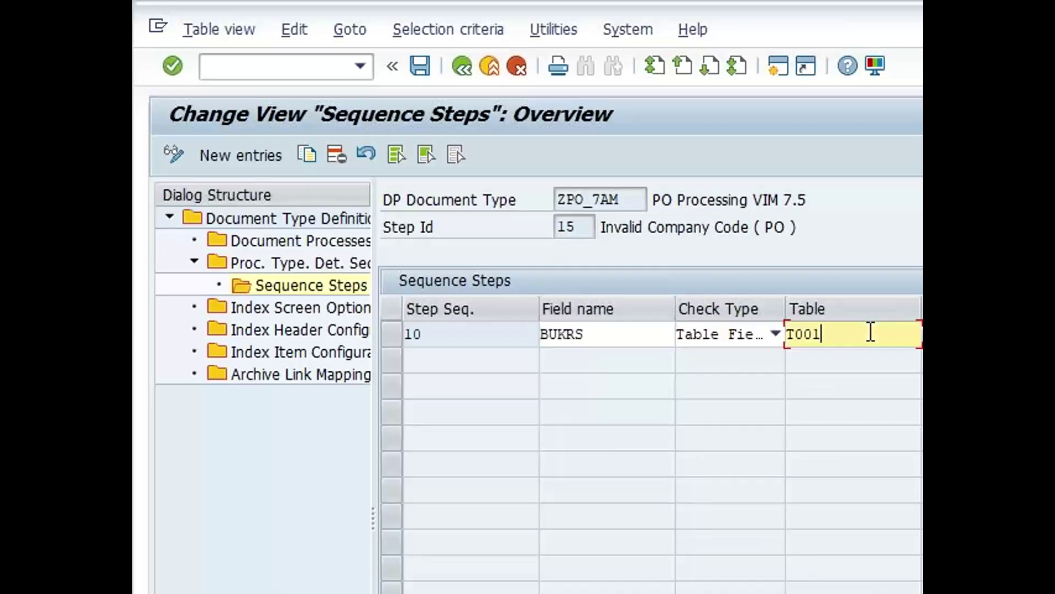
drag(830, 340, 785, 341)
key(ctrl+c)
click(217, 67)
text(/o)
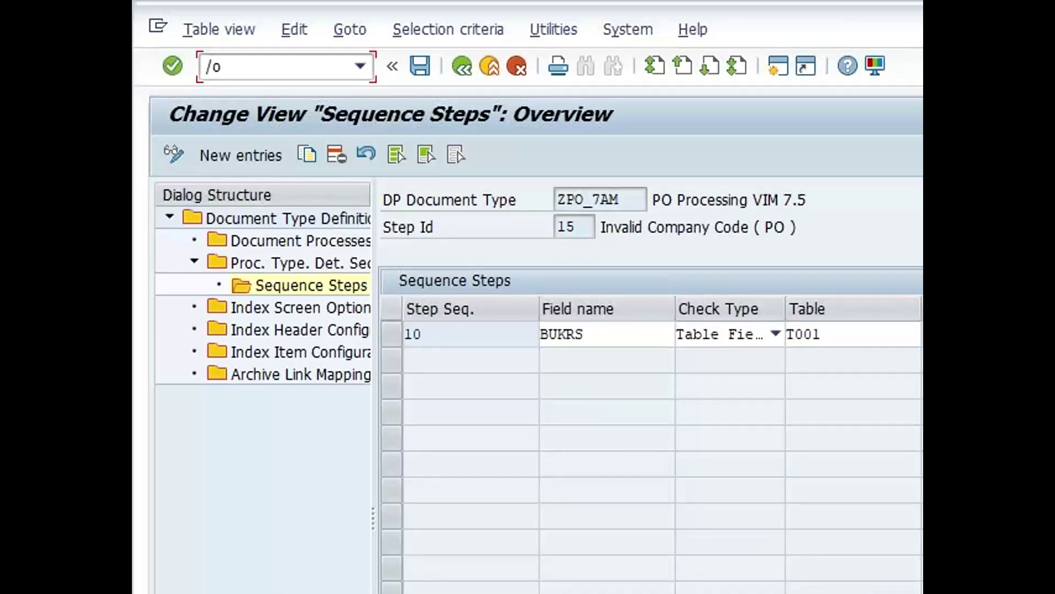
text(se16n)
Browse table T001 in SE16N in a new session, with the Company Code comparison set to equal to
key(Return)
key(ctrl+v)
key(Return)
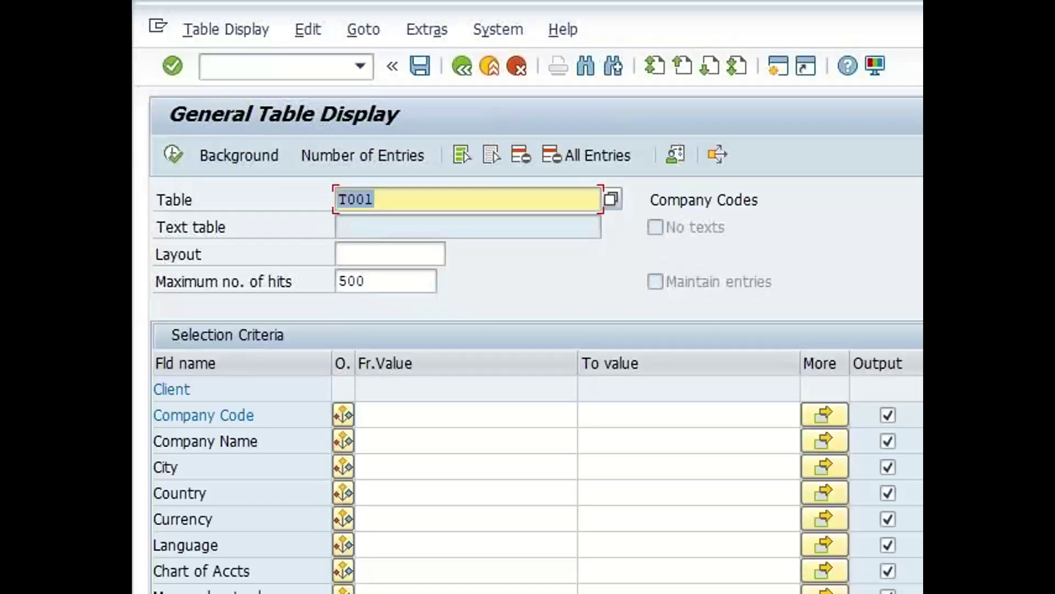
click(447, 413)
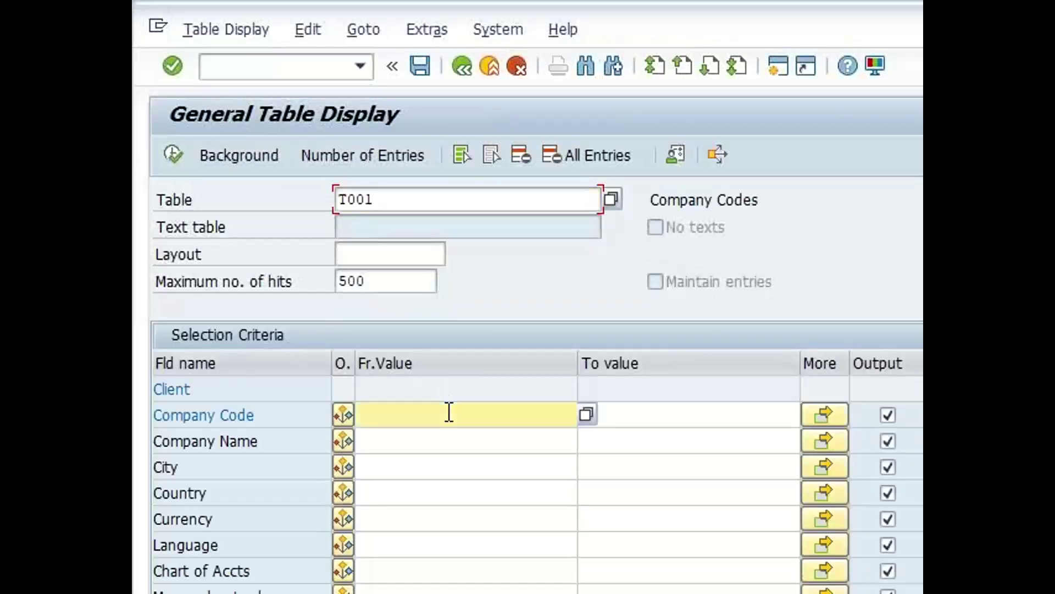
click(344, 416)
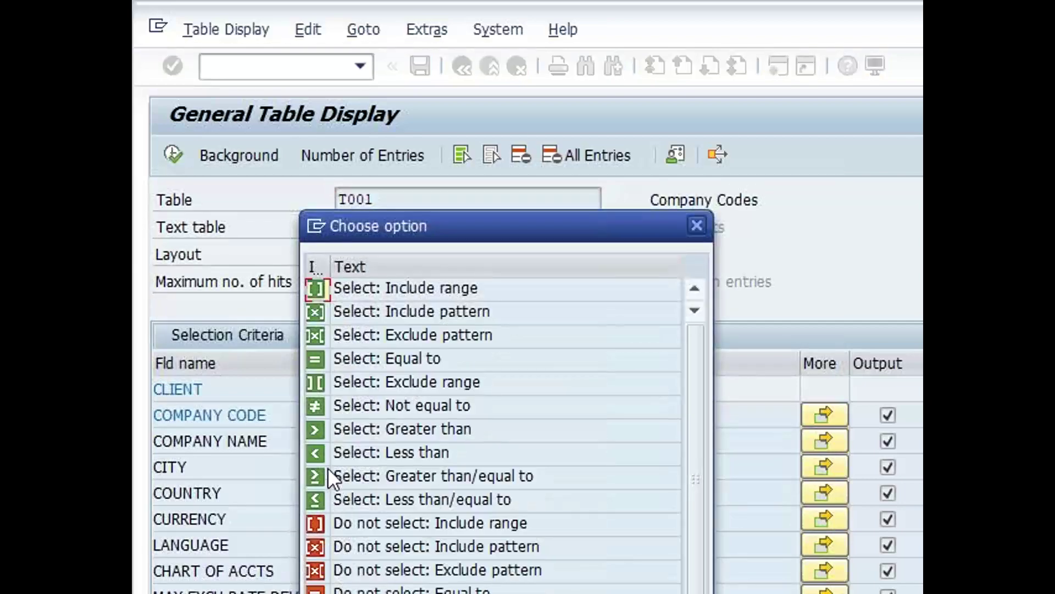
click(316, 407)
click(315, 406)
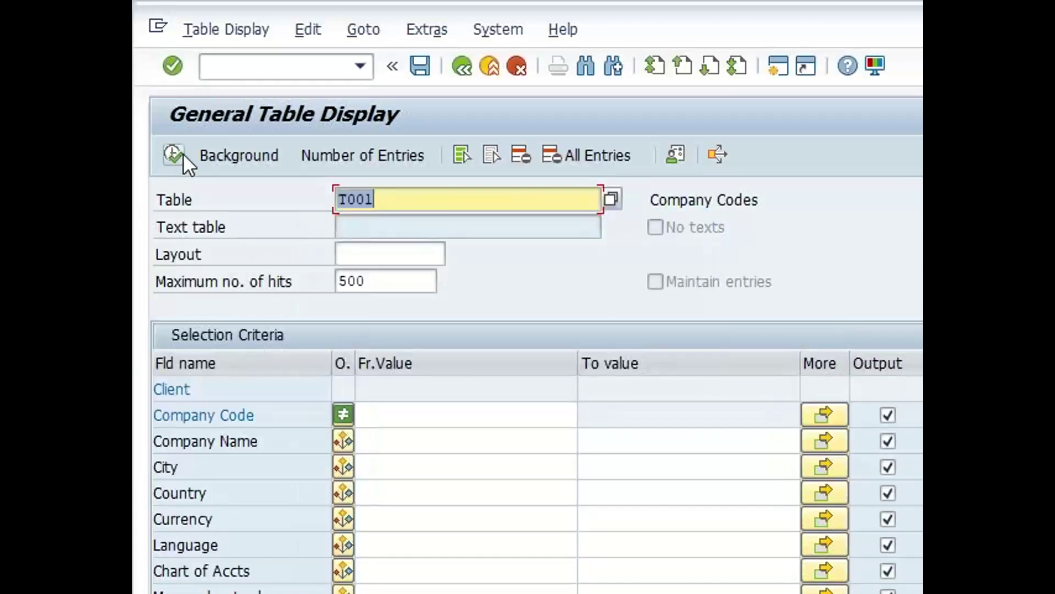
click(344, 417)
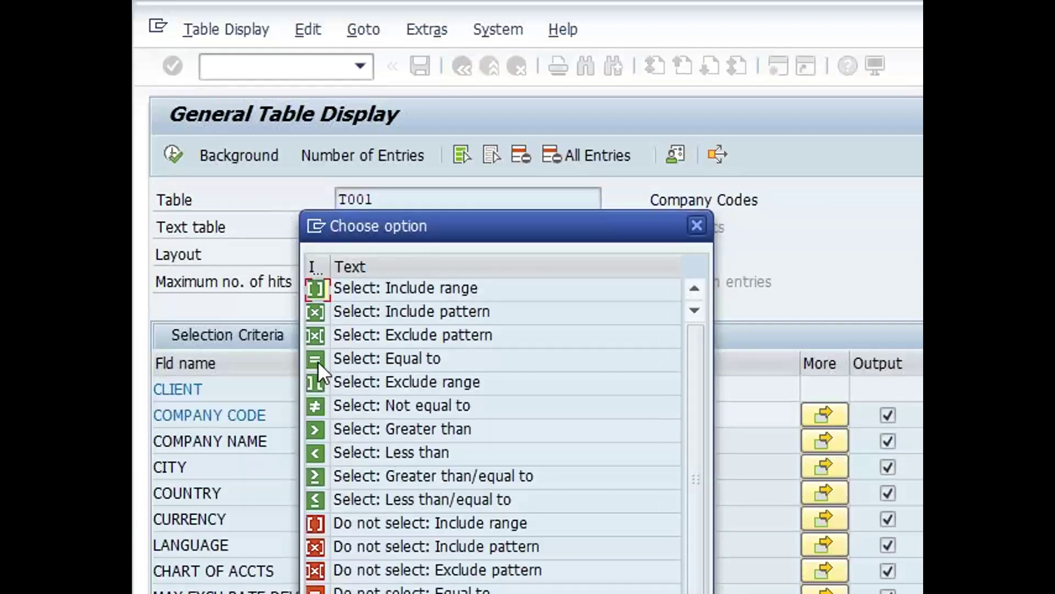
click(318, 361)
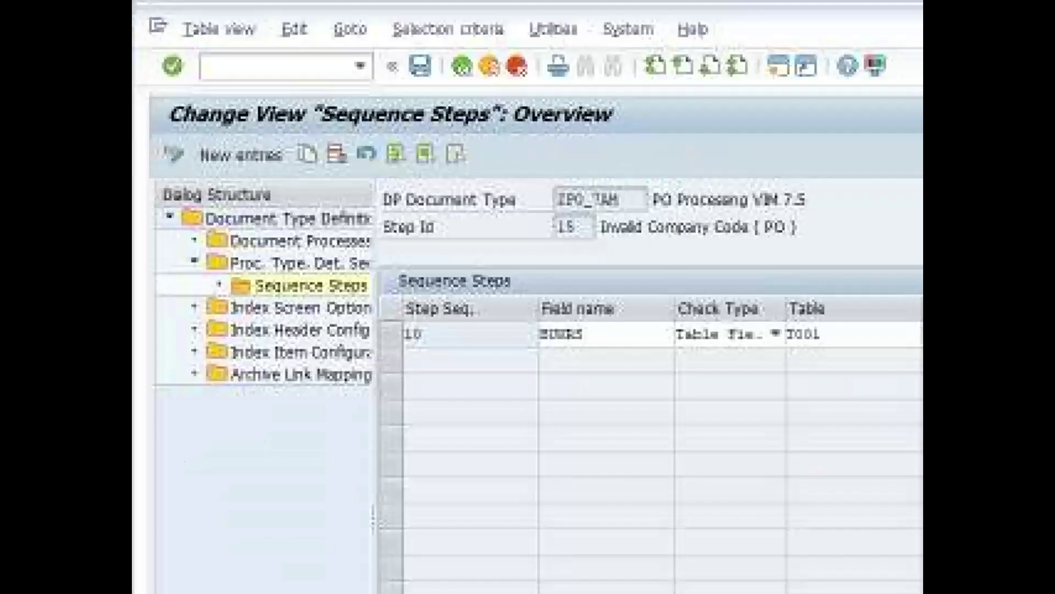
Note process type 500 for step 15, then go back to the OpenText Configuration tree
click(460, 67)
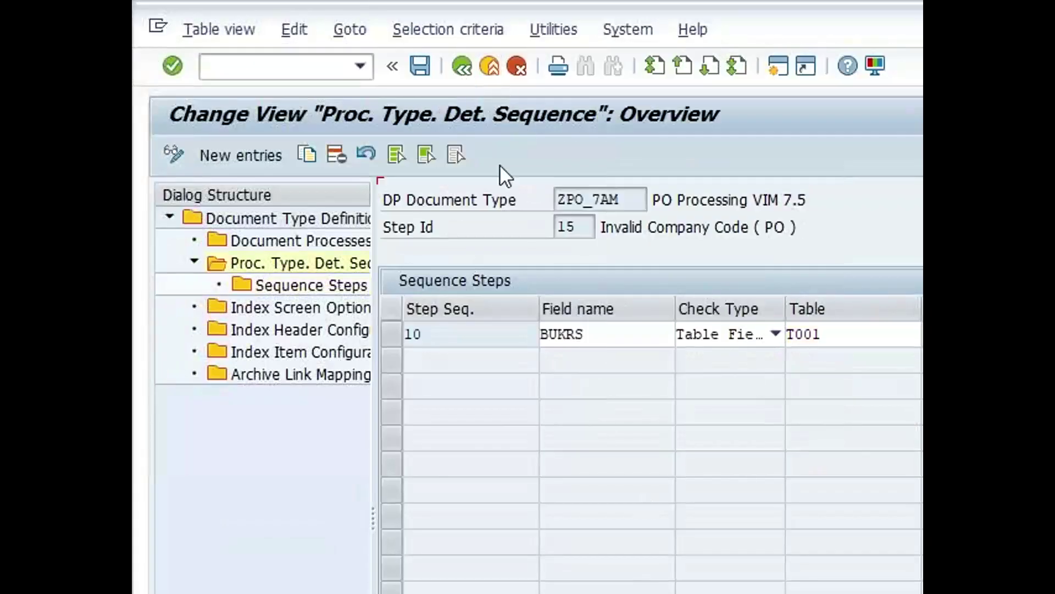
drag(484, 280, 460, 279)
click(455, 279)
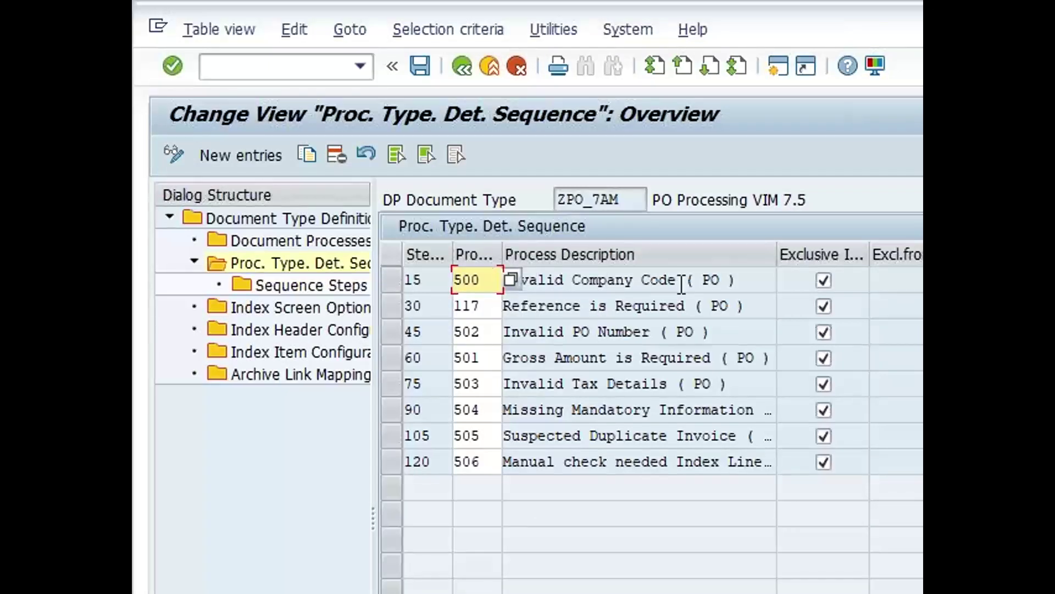
click(491, 278)
click(460, 69)
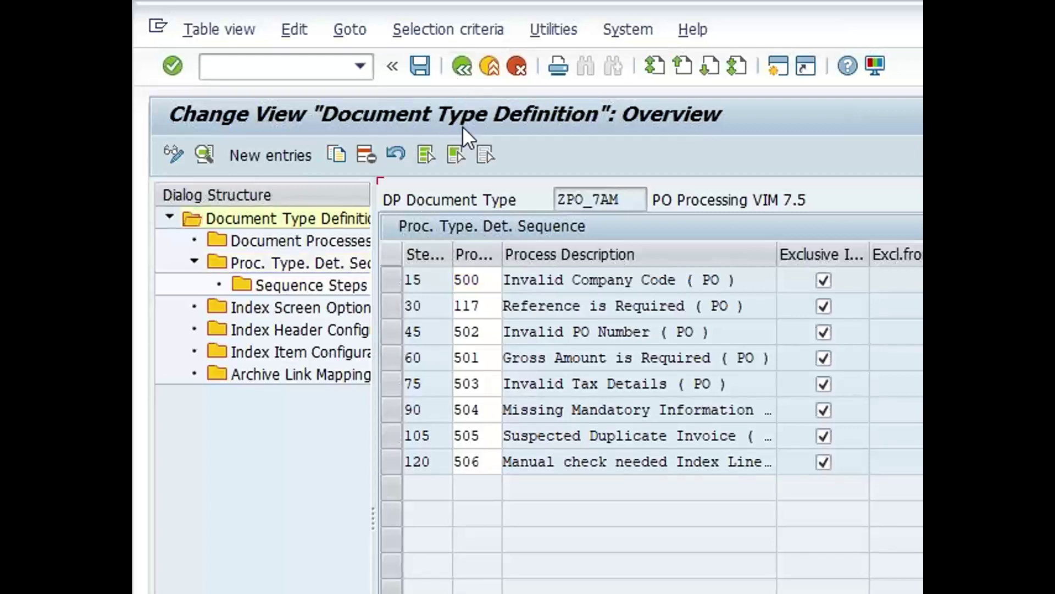
click(461, 67)
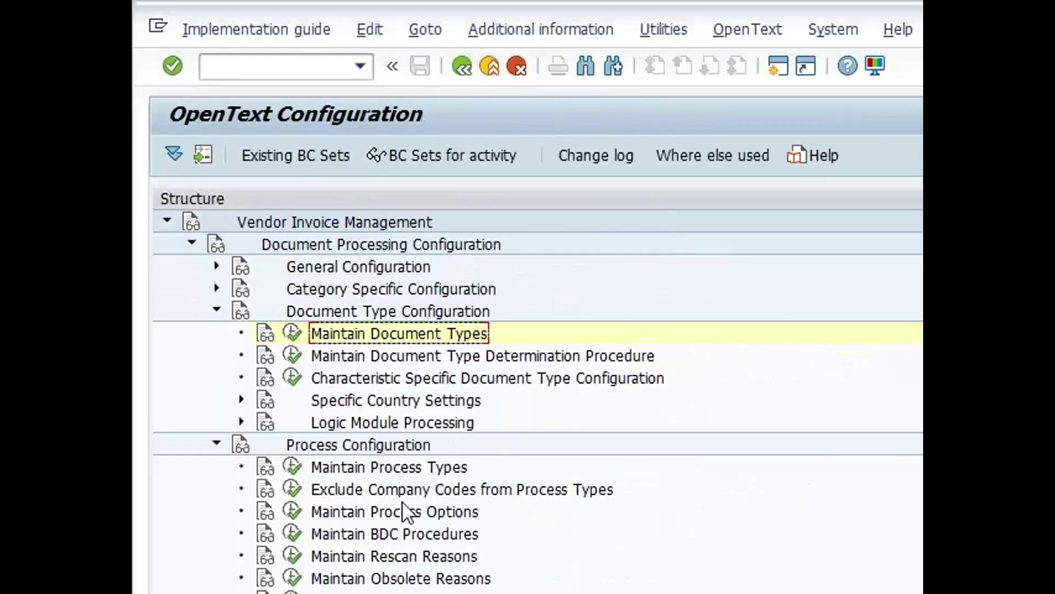
Position the process type definitions on 500 and open its details
click(292, 468)
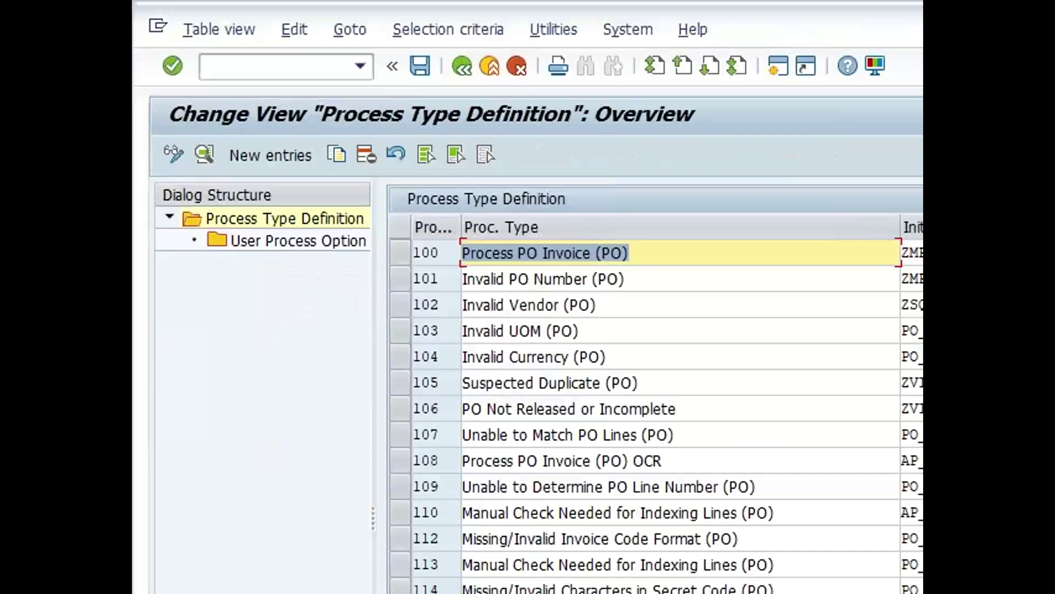
click(382, 347)
text(500)
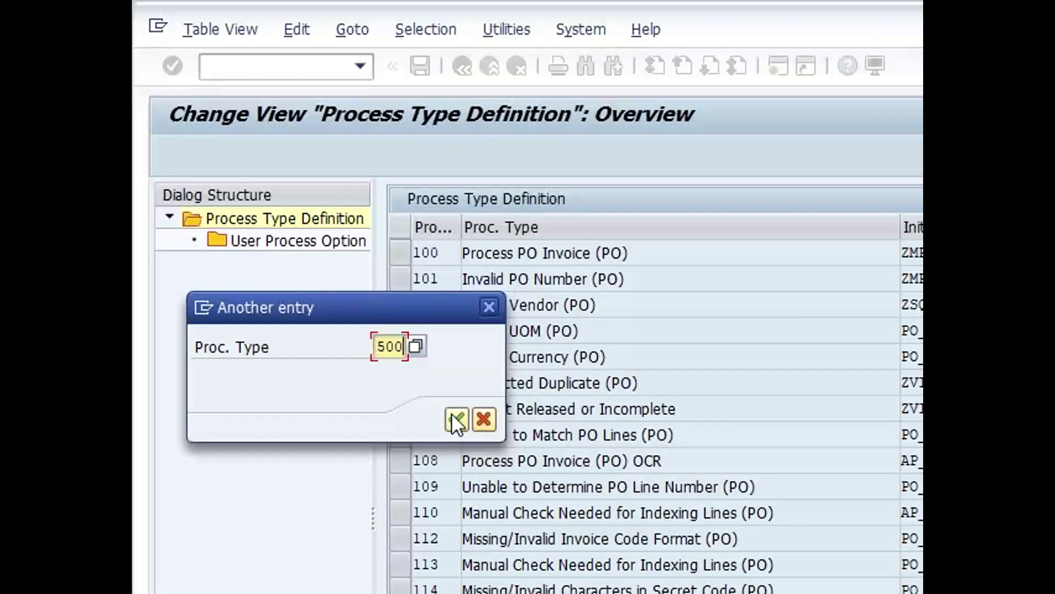
click(459, 424)
click(394, 253)
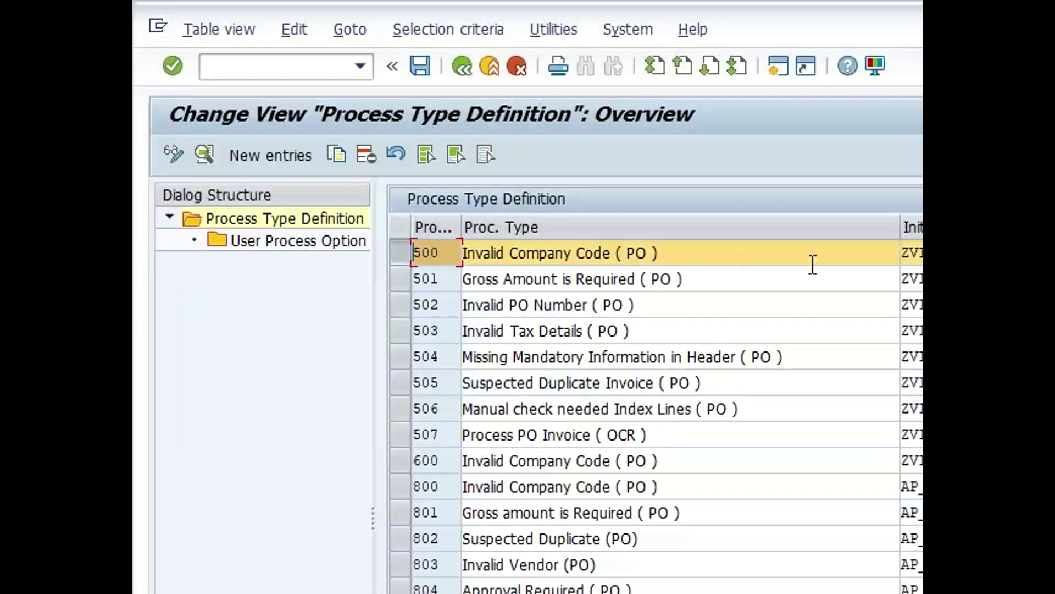
key(Tab)
key(Left)
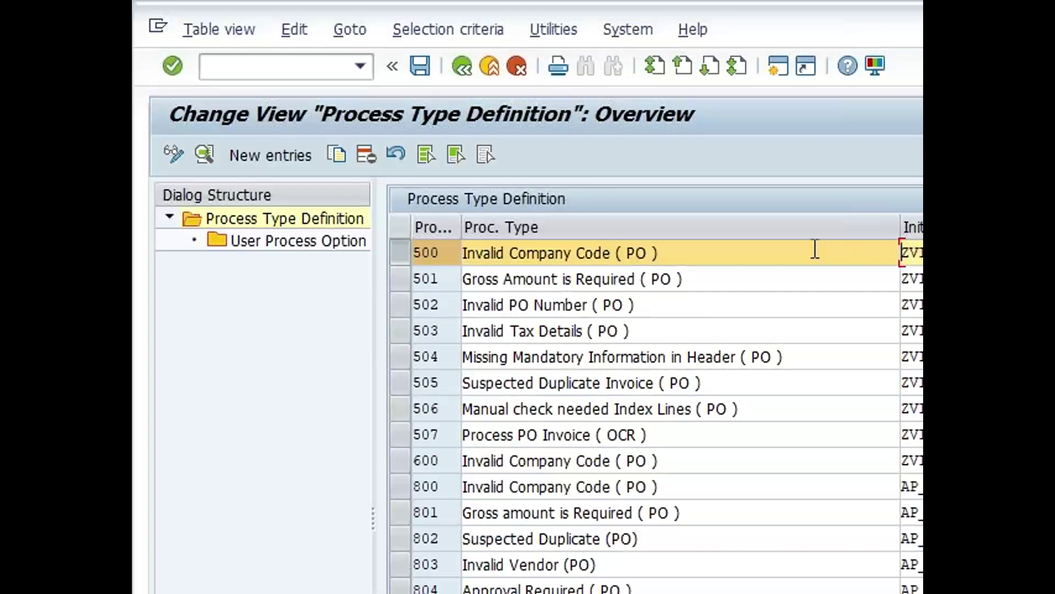
click(205, 155)
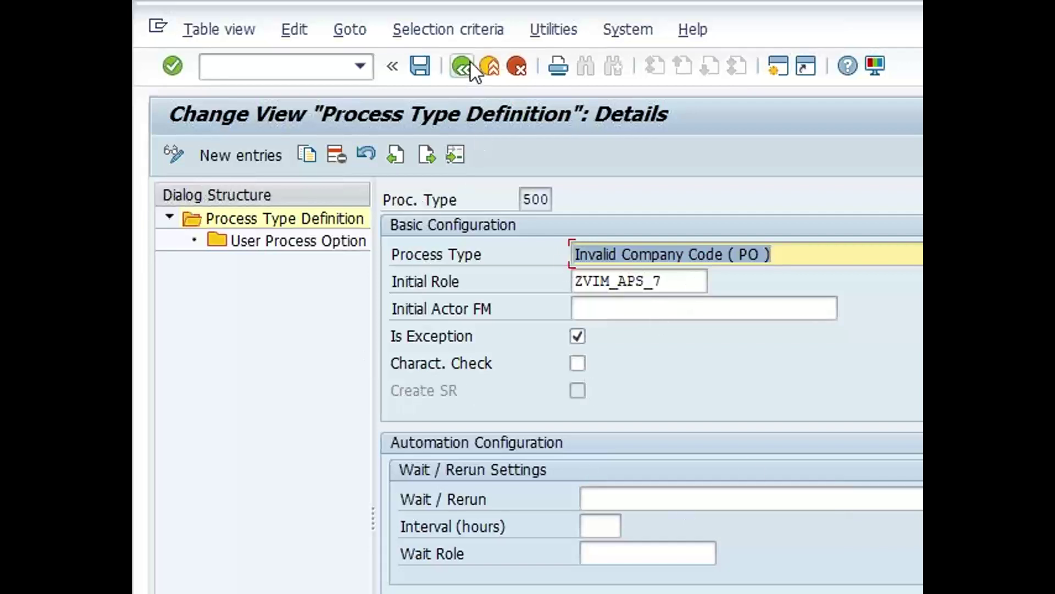
Check that process type 500's initial role is ZVIM_APS_7
click(668, 285)
drag(668, 287, 567, 288)
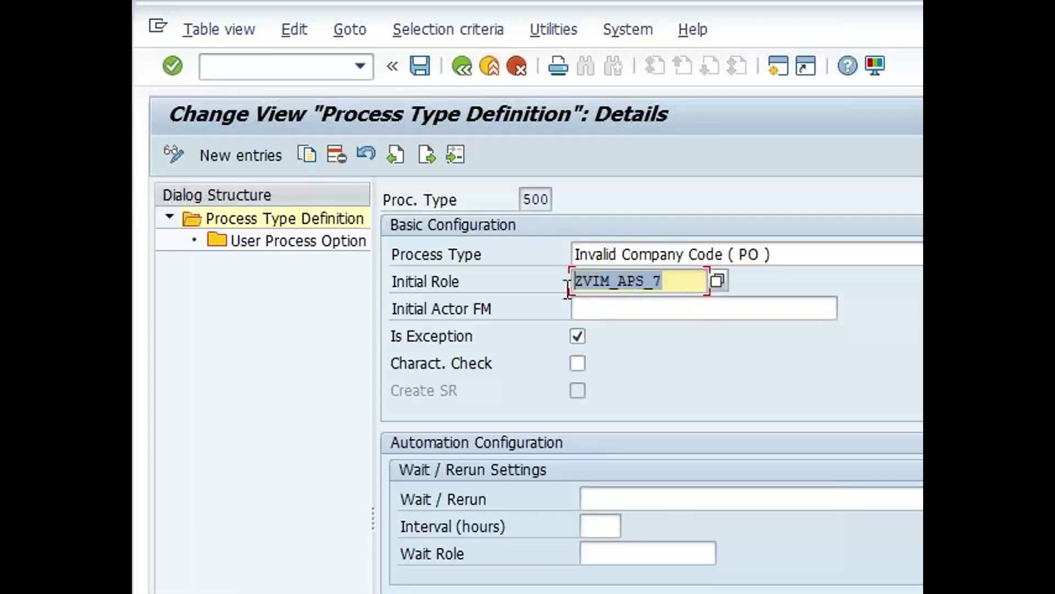
click(574, 285)
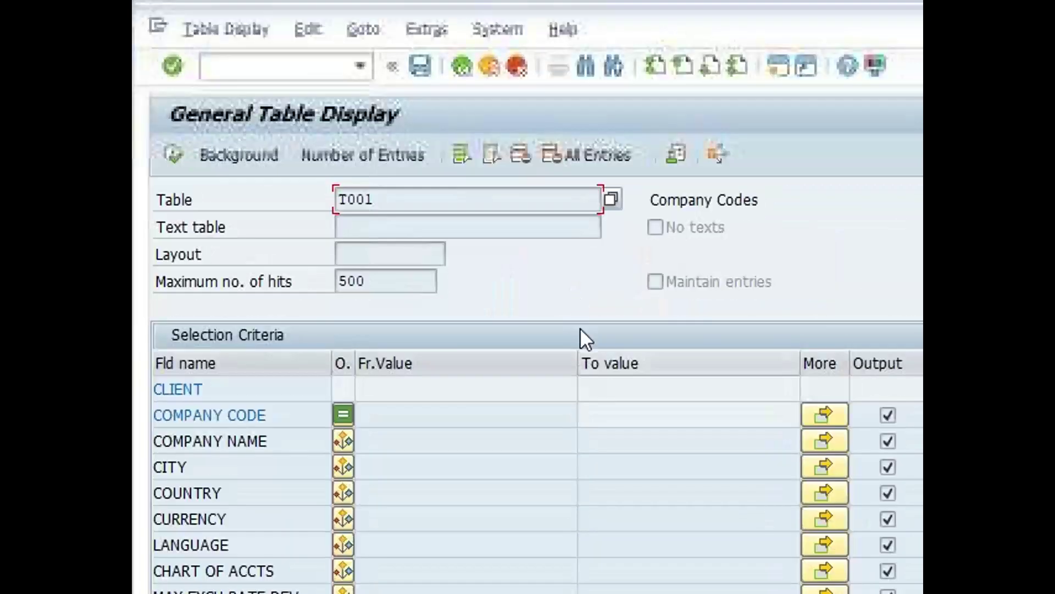
Enter /n/opt/vim_wp in the command field without submitting it
click(244, 69)
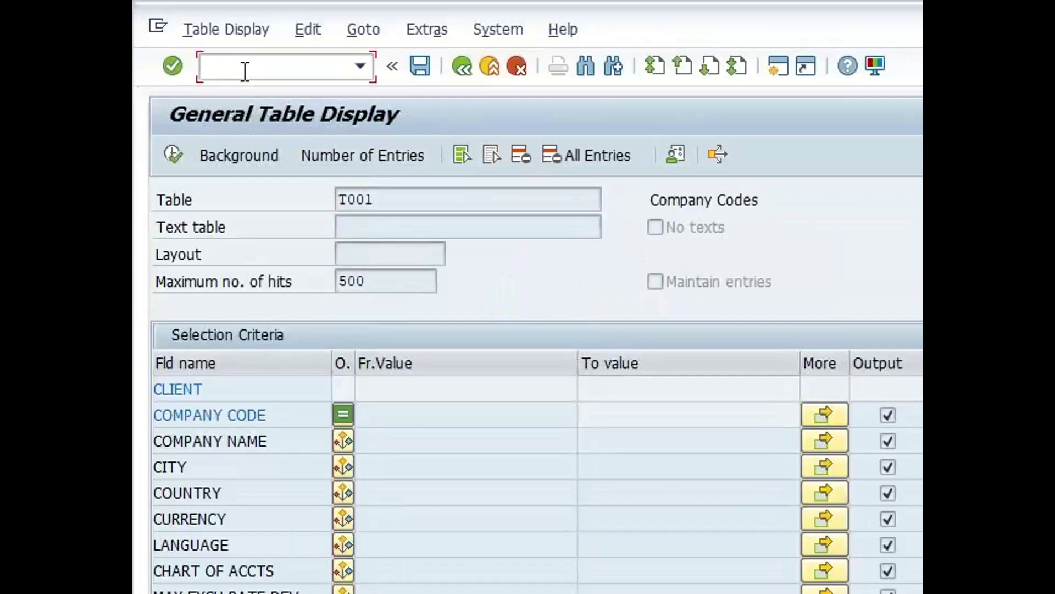
text(/n/opt/vim_wp)
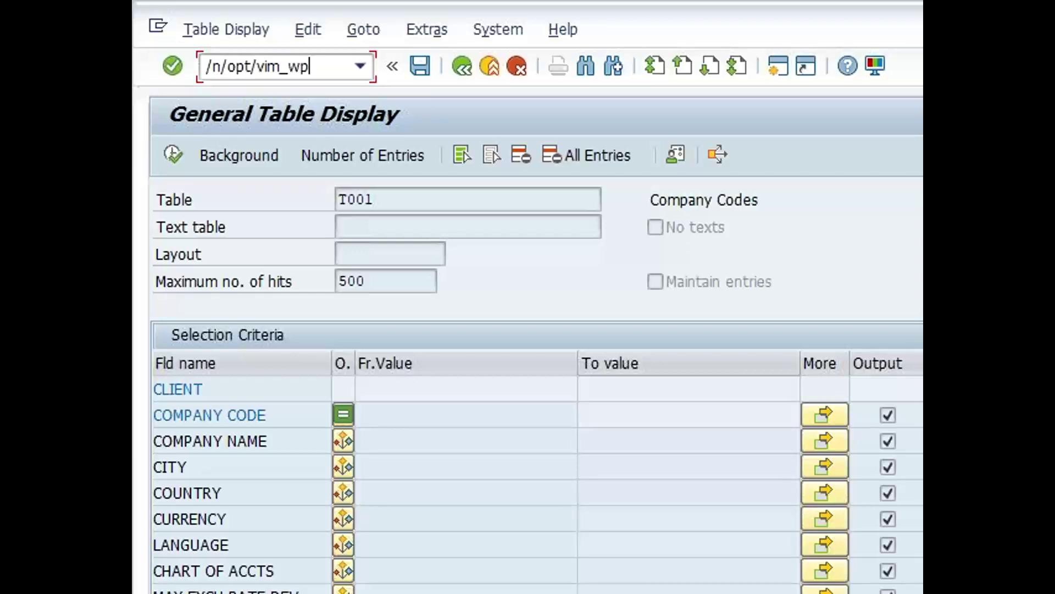